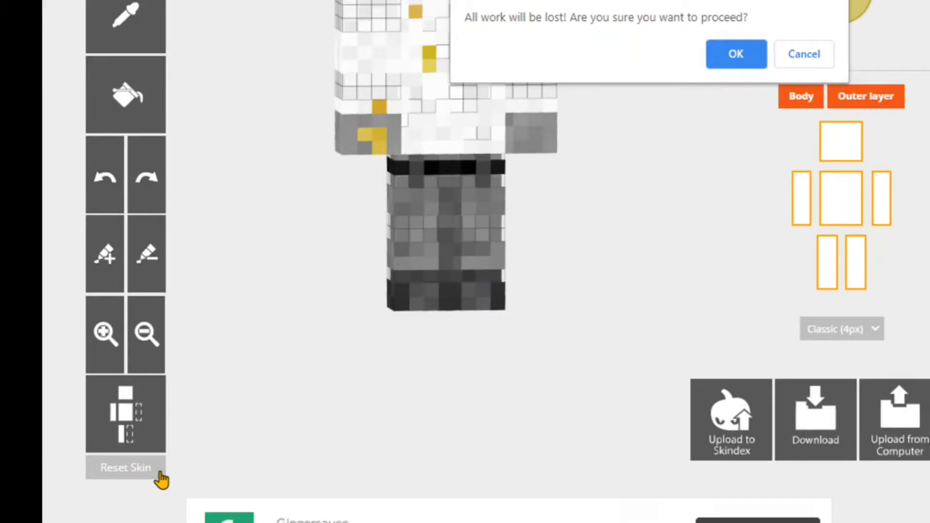
# - Confirm the skin reset to clear all painted pixels from the model
pyautogui.click(761, 60)
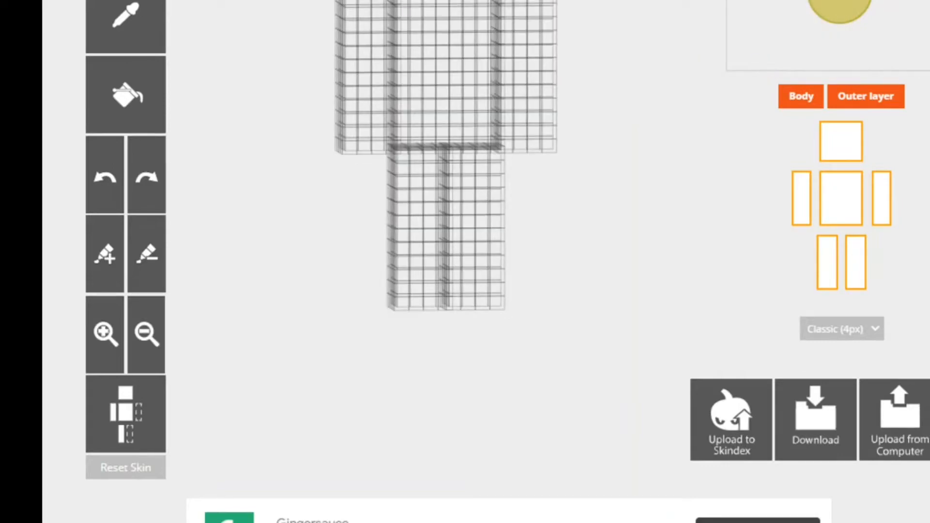
pyautogui.scroll(2, 484, 262)
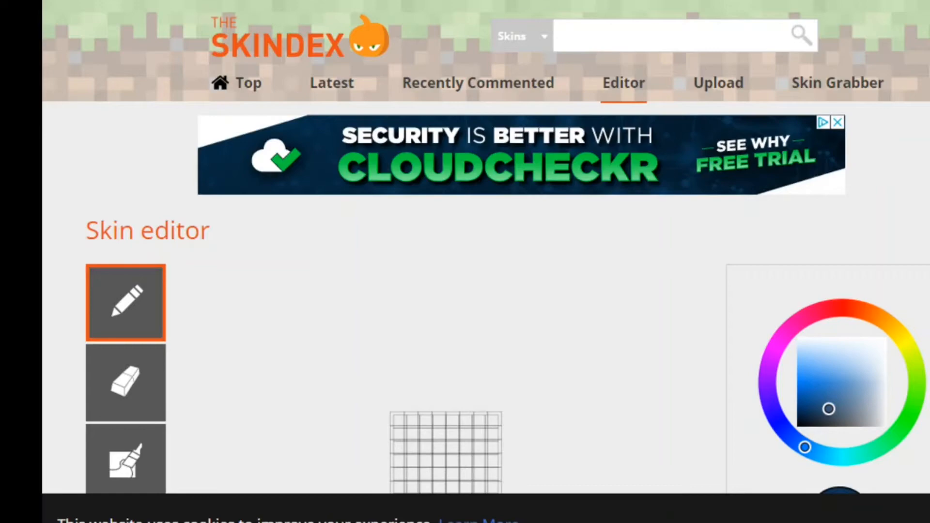
pyautogui.scroll(-7, 485, 262)
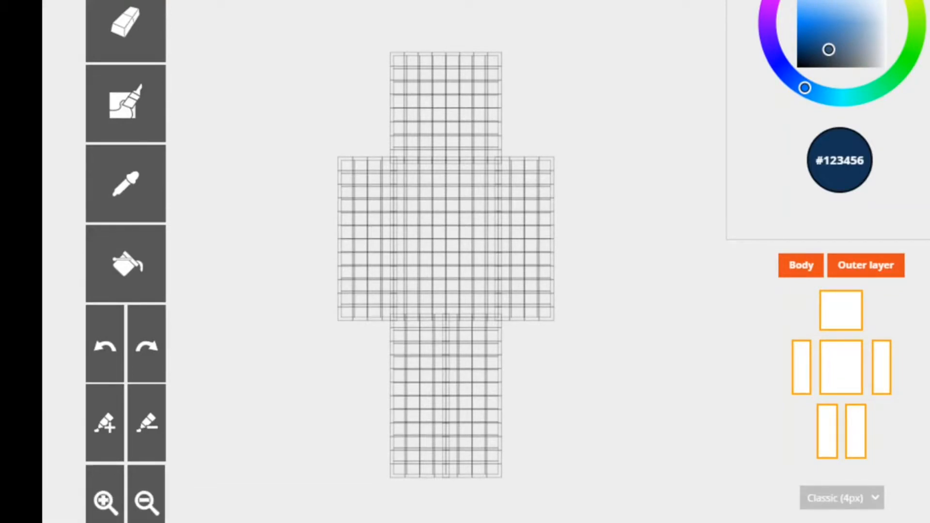
pyautogui.scroll(2, 484, 262)
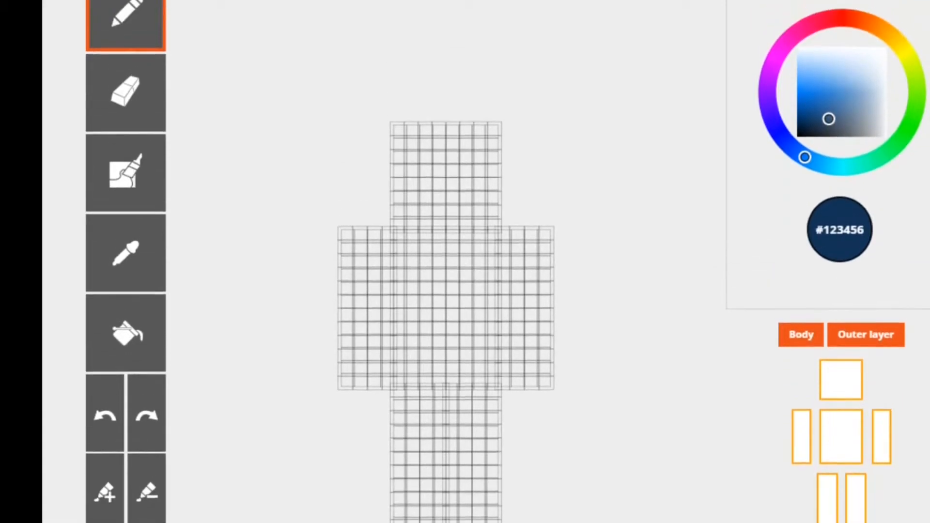
pyautogui.scroll(-2, 485, 262)
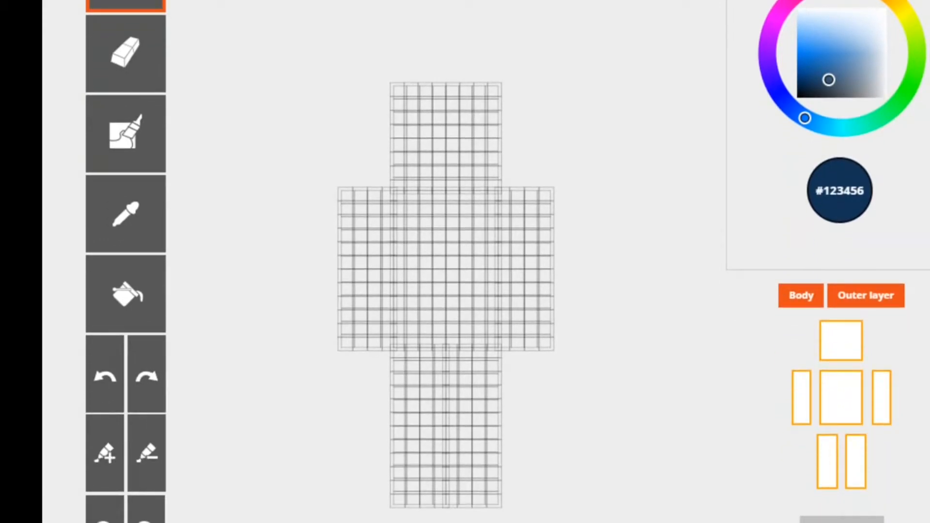
pyautogui.scroll(2, 484, 261)
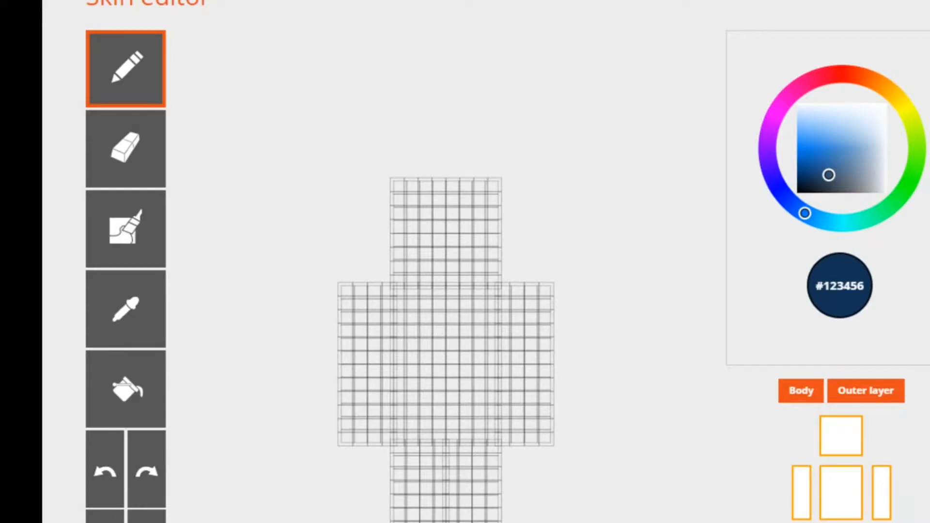
pyautogui.scroll(1, 485, 262)
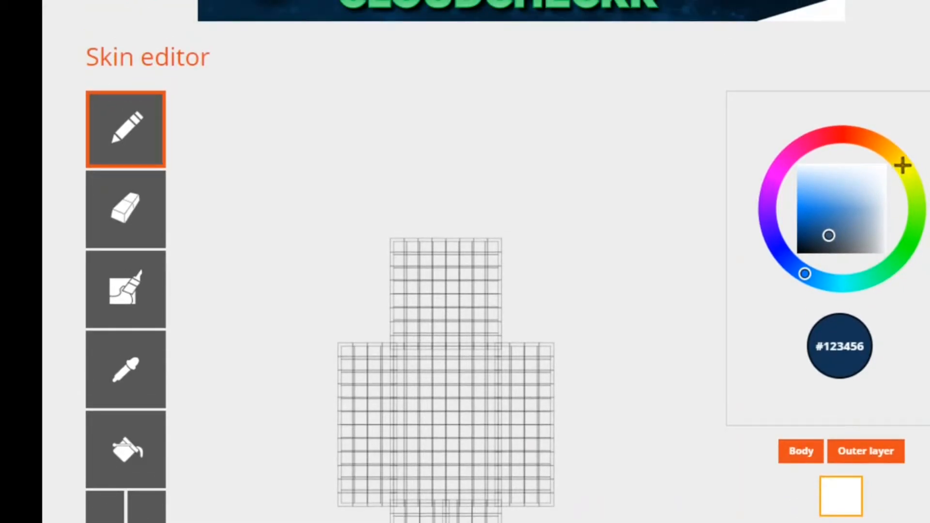
# - Try orange, violet and red hues, settling on the light beige paint colour #d2c4b2
pyautogui.moveTo(904, 164)
pyautogui.mouseDown()
pyautogui.moveTo(748, 287)
pyautogui.moveTo(613, 278)
pyautogui.moveTo(754, 145)
pyautogui.moveTo(918, 148)
pyautogui.moveTo(810, 285)
pyautogui.moveTo(787, 261)
pyautogui.moveTo(903, 167)
pyautogui.moveTo(694, 209)
pyautogui.moveTo(901, 145)
pyautogui.moveTo(872, 136)
pyautogui.moveTo(809, 281)
pyautogui.moveTo(888, 310)
pyautogui.moveTo(837, 233)
pyautogui.moveTo(864, 263)
pyautogui.moveTo(848, 276)
pyautogui.moveTo(901, 162)
pyautogui.moveTo(820, 277)
pyautogui.moveTo(879, 145)
pyautogui.mouseUp()
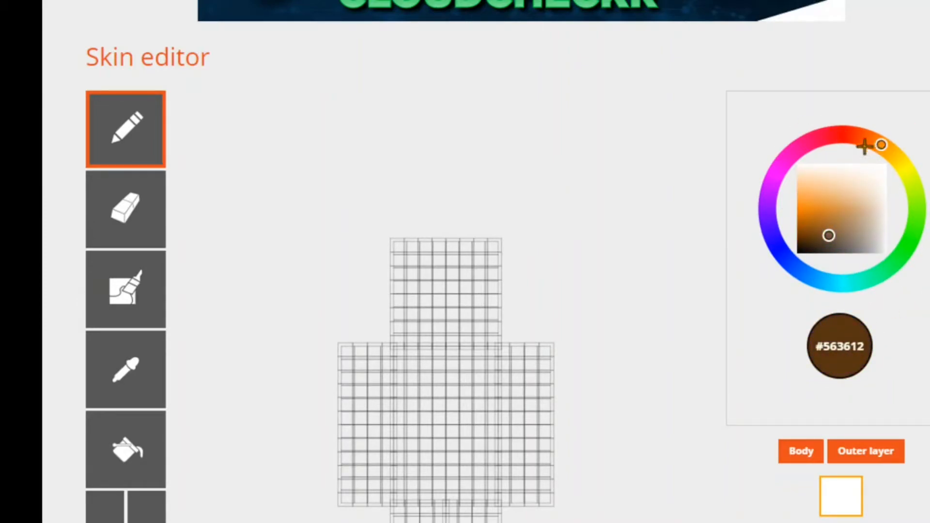
pyautogui.click(774, 231)
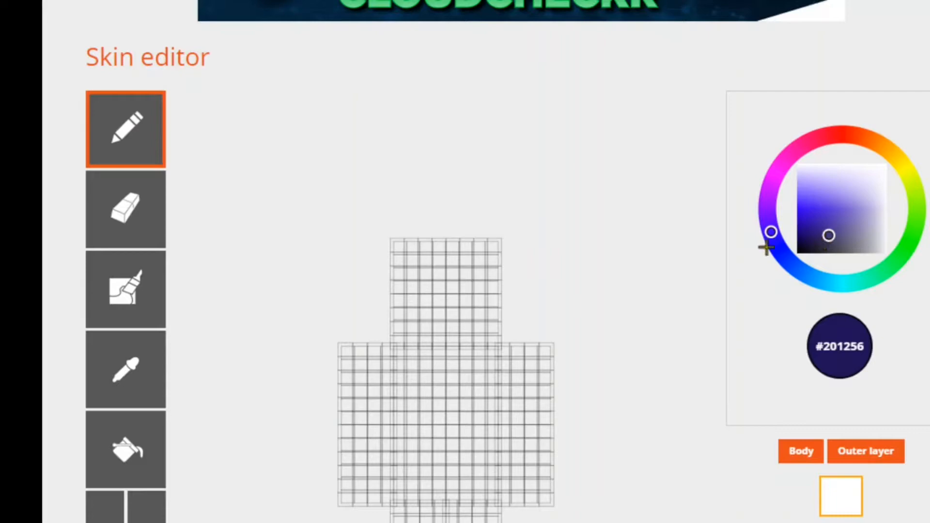
pyautogui.click(862, 185)
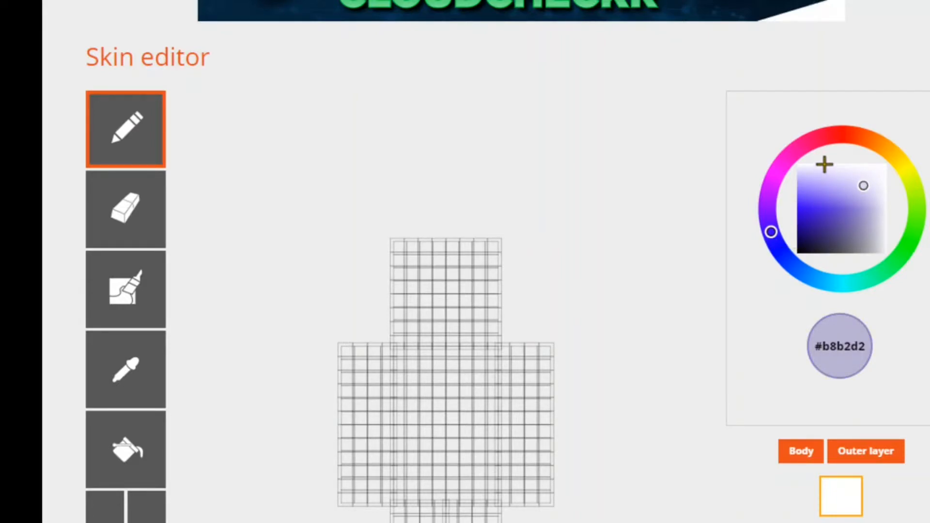
pyautogui.click(851, 142)
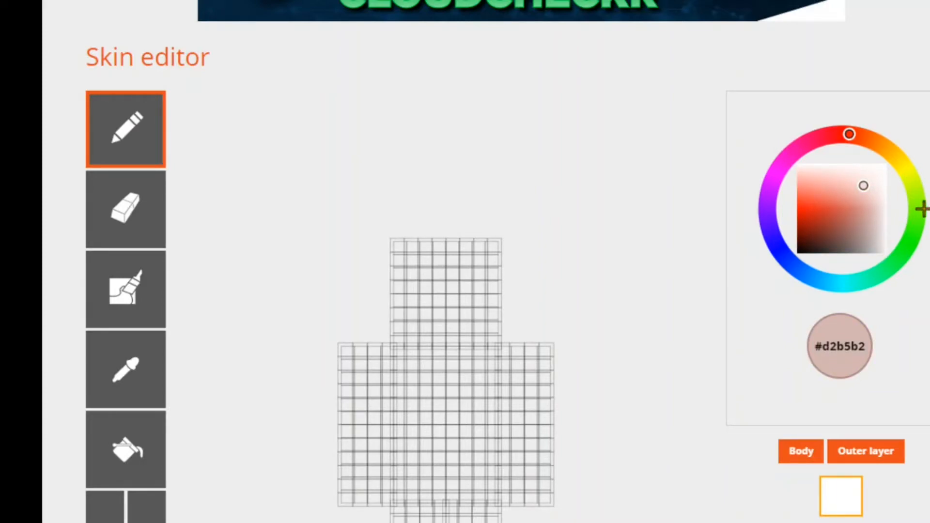
pyautogui.click(884, 147)
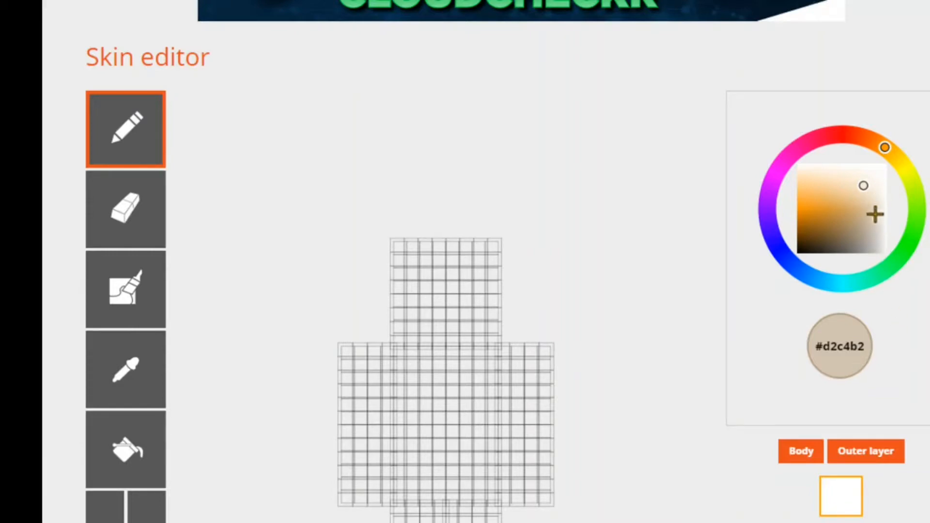
# - Paint a small beige outline on the front of the head and undo it
pyautogui.moveTo(438, 282)
pyautogui.mouseDown()
pyautogui.moveTo(459, 262)
pyautogui.moveTo(467, 297)
pyautogui.moveTo(457, 272)
pyautogui.moveTo(489, 298)
pyautogui.mouseUp()
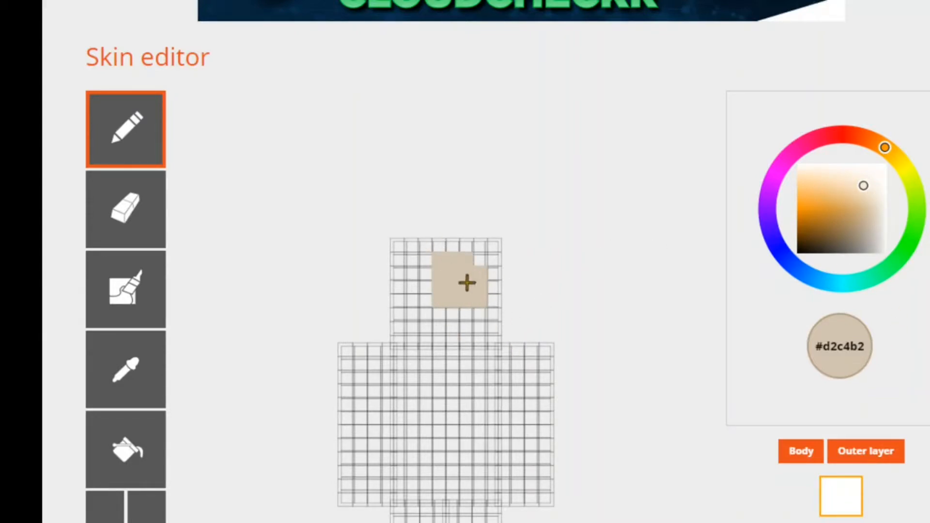
pyautogui.click(98, 520)
pyautogui.click(98, 520)
pyautogui.click(98, 520)
pyautogui.click(98, 520)
pyautogui.click(98, 520)
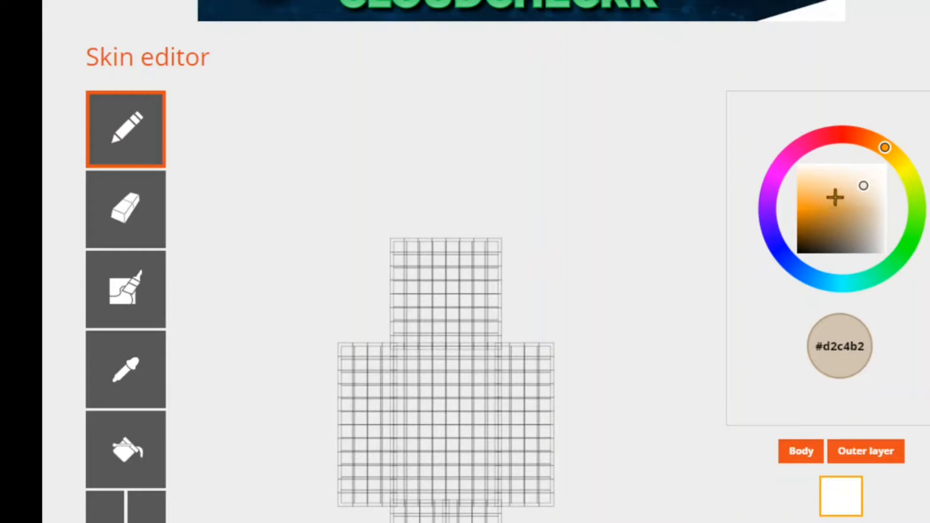
# - Set the paint colour to orange #ec9213
pyautogui.moveTo(848, 189)
pyautogui.mouseDown()
pyautogui.moveTo(810, 196)
pyautogui.moveTo(810, 208)
pyautogui.mouseUp()
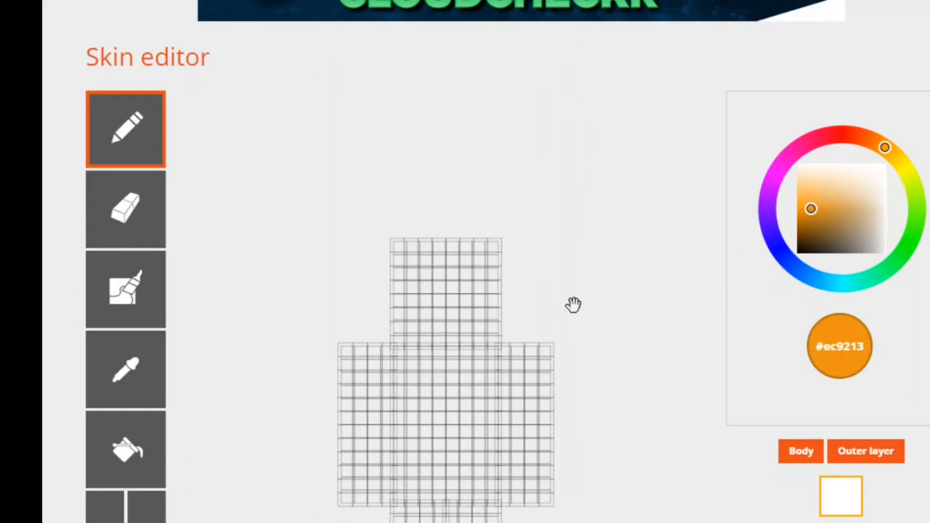
# - Paint orange patches on the front of the head and torso, and undo all of the strokes
pyautogui.moveTo(426, 264)
pyautogui.mouseDown()
pyautogui.moveTo(430, 301)
pyautogui.moveTo(441, 263)
pyautogui.moveTo(457, 277)
pyautogui.moveTo(455, 297)
pyautogui.moveTo(473, 266)
pyautogui.moveTo(476, 276)
pyautogui.moveTo(465, 306)
pyautogui.moveTo(429, 318)
pyautogui.mouseUp()
pyautogui.click(467, 377)
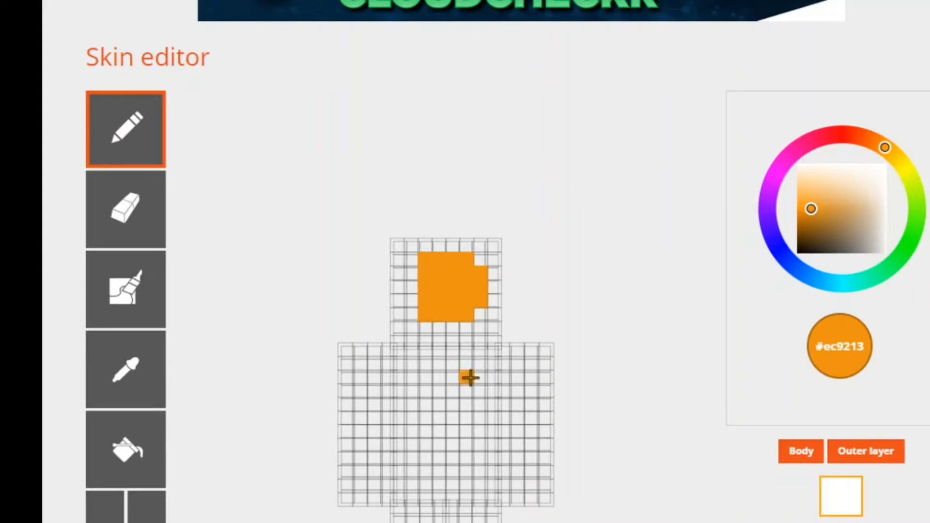
pyautogui.click(425, 432)
pyautogui.click(480, 418)
pyautogui.click(411, 377)
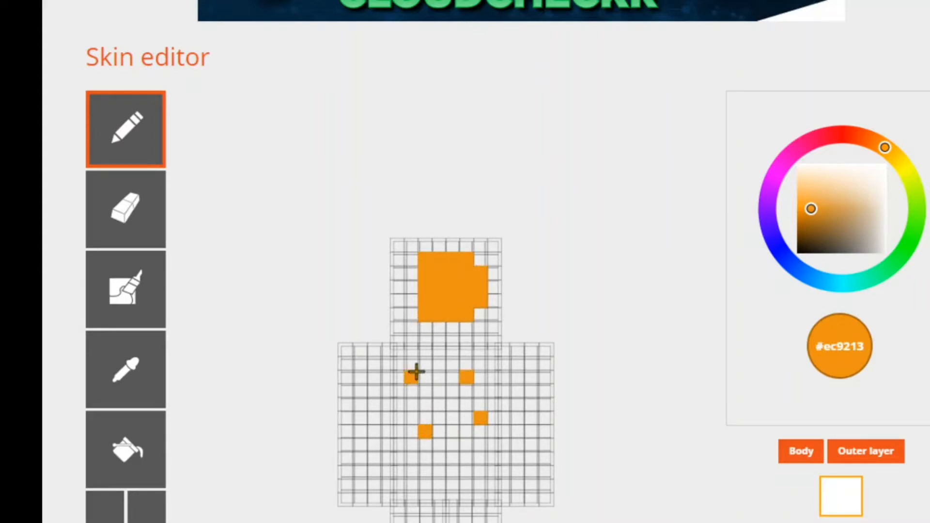
pyautogui.click(453, 349)
pyautogui.moveTo(451, 356)
pyautogui.mouseDown()
pyautogui.moveTo(442, 453)
pyautogui.moveTo(459, 449)
pyautogui.moveTo(451, 393)
pyautogui.moveTo(470, 357)
pyautogui.moveTo(473, 452)
pyautogui.mouseUp()
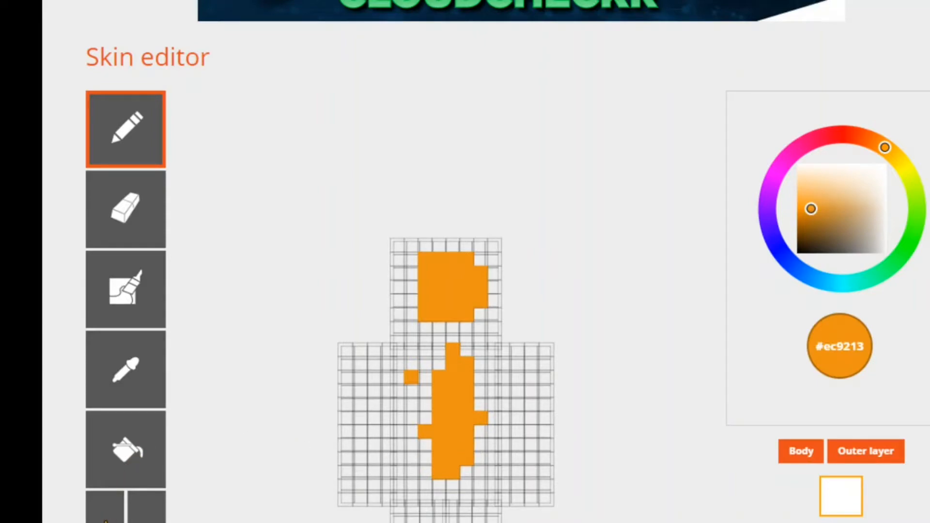
pyautogui.click(105, 522)
pyautogui.click(105, 522)
pyautogui.click(106, 522)
pyautogui.click(106, 522)
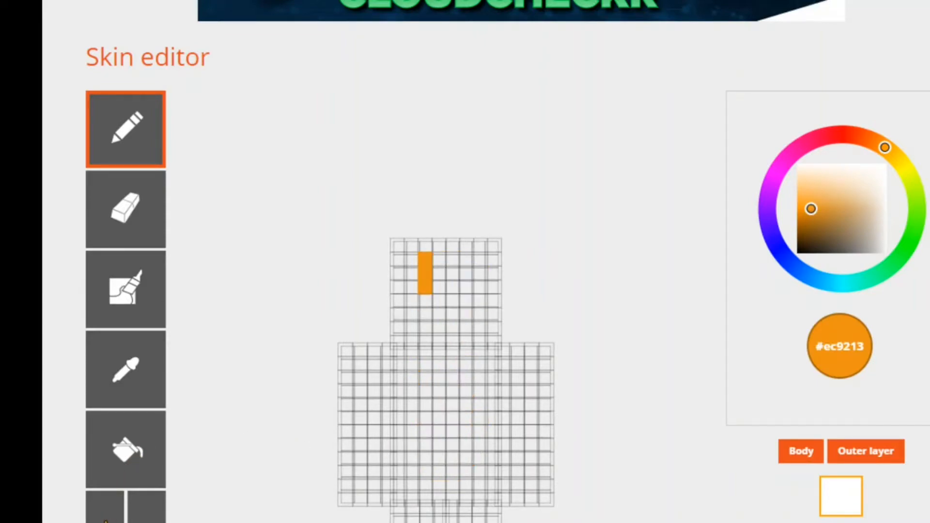
pyautogui.click(106, 522)
pyautogui.click(106, 522)
pyautogui.click(106, 522)
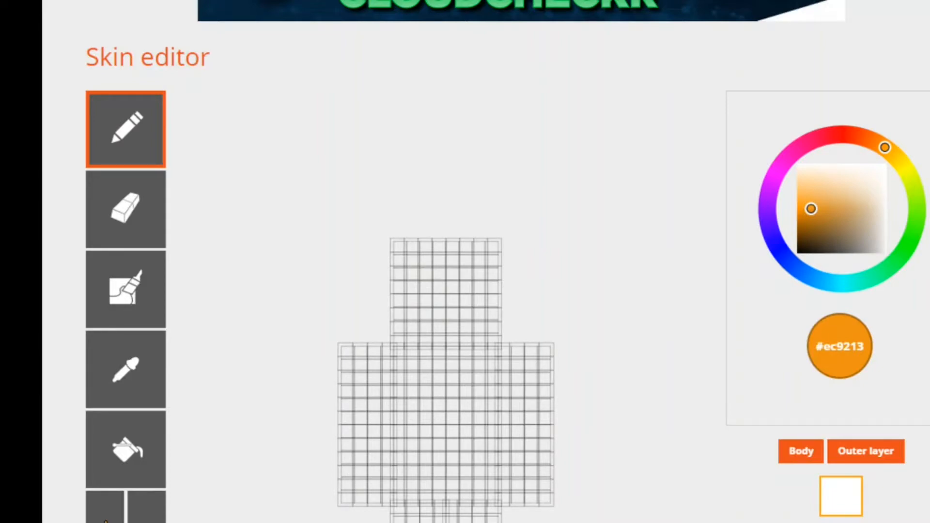
# - Redo the orange strokes on the head and torso, and undo them all again
pyautogui.moveTo(425, 259)
pyautogui.mouseDown()
pyautogui.moveTo(439, 300)
pyautogui.moveTo(453, 267)
pyautogui.moveTo(481, 300)
pyautogui.moveTo(439, 315)
pyautogui.moveTo(481, 418)
pyautogui.moveTo(439, 391)
pyautogui.moveTo(439, 445)
pyautogui.moveTo(467, 466)
pyautogui.moveTo(453, 404)
pyautogui.moveTo(467, 364)
pyautogui.moveTo(467, 431)
pyautogui.mouseUp()
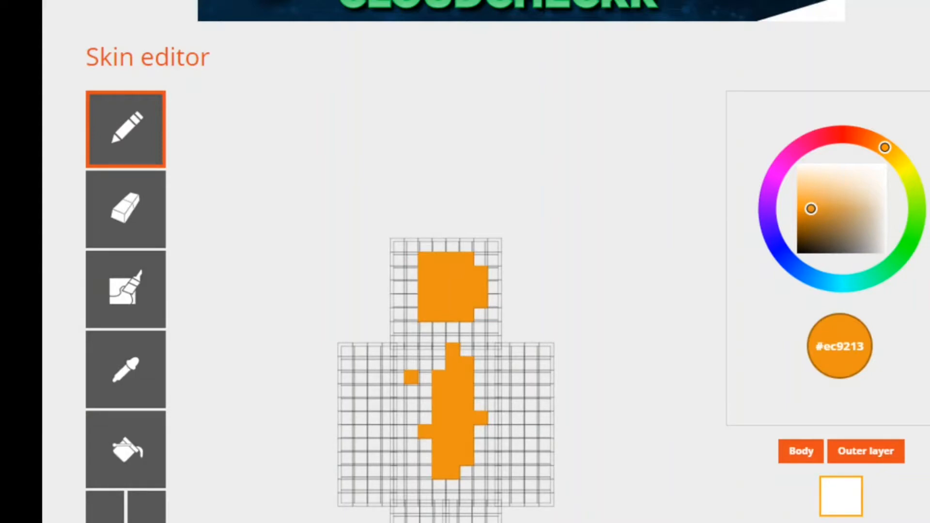
pyautogui.hotkey('ctrl', 'z')
pyautogui.hotkey('ctrl', 'z')
pyautogui.hotkey('ctrl', 'z')
pyautogui.hotkey('ctrl', 'z')
pyautogui.hotkey('ctrl', 'z')
pyautogui.hotkey('ctrl', 'z')
pyautogui.hotkey('ctrl', 'z')
pyautogui.hotkey('ctrl', 'z')
pyautogui.hotkey('ctrl', 'z')
pyautogui.hotkey('ctrl', 'z')
pyautogui.hotkey('ctrl', 'z')
pyautogui.hotkey('ctrl', 'z')
pyautogui.hotkey('ctrl', 'z')
pyautogui.hotkey('ctrl', 'z')
pyautogui.hotkey('ctrl', 'z')
pyautogui.hotkey('ctrl', 'z')
pyautogui.hotkey('ctrl', 'z')
pyautogui.hotkey('ctrl', 'z')
pyautogui.hotkey('ctrl', 'z')
pyautogui.hotkey('ctrl', 'z')
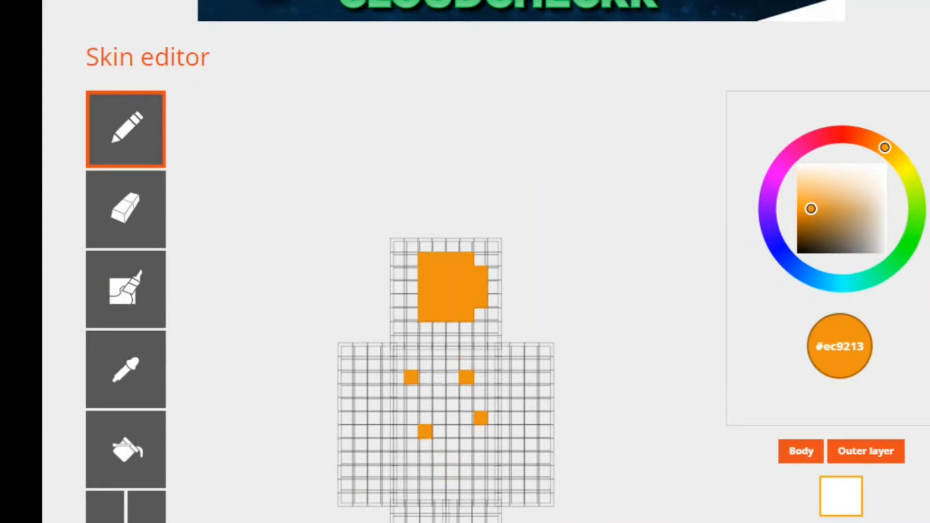
pyautogui.hotkey('ctrl', 'z')
pyautogui.hotkey('ctrl', 'z')
pyautogui.hotkey('ctrl', 'z')
pyautogui.hotkey('ctrl', 'z')
pyautogui.hotkey('ctrl', 'z')
pyautogui.hotkey('ctrl', 'z')
pyautogui.hotkey('ctrl', 'z')
pyautogui.hotkey('ctrl', 'z')
pyautogui.hotkey('ctrl', 'z')
pyautogui.hotkey('ctrl', 'z')
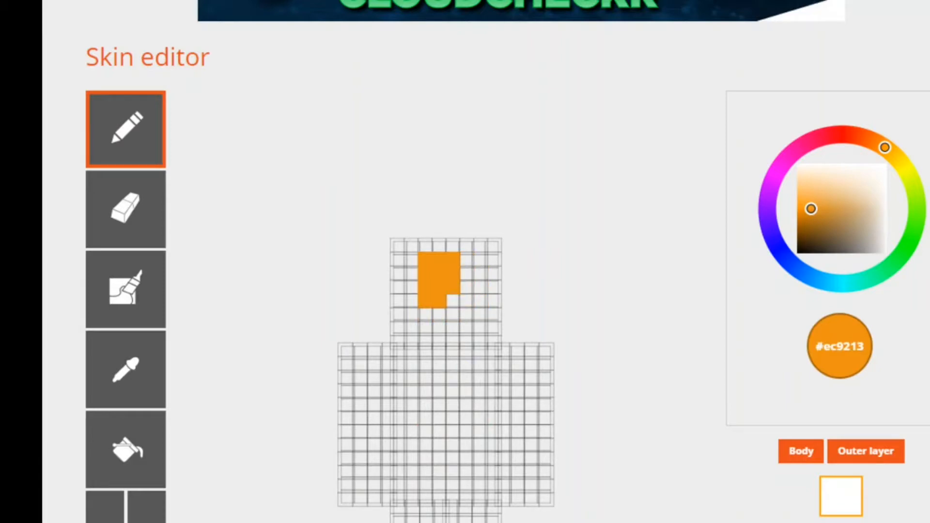
pyautogui.hotkey('ctrl', 'z')
pyautogui.hotkey('ctrl', 'z')
pyautogui.hotkey('ctrl', 'z')
pyautogui.hotkey('ctrl', 'z')
pyautogui.hotkey('ctrl', 'z')
pyautogui.hotkey('ctrl', 'z')
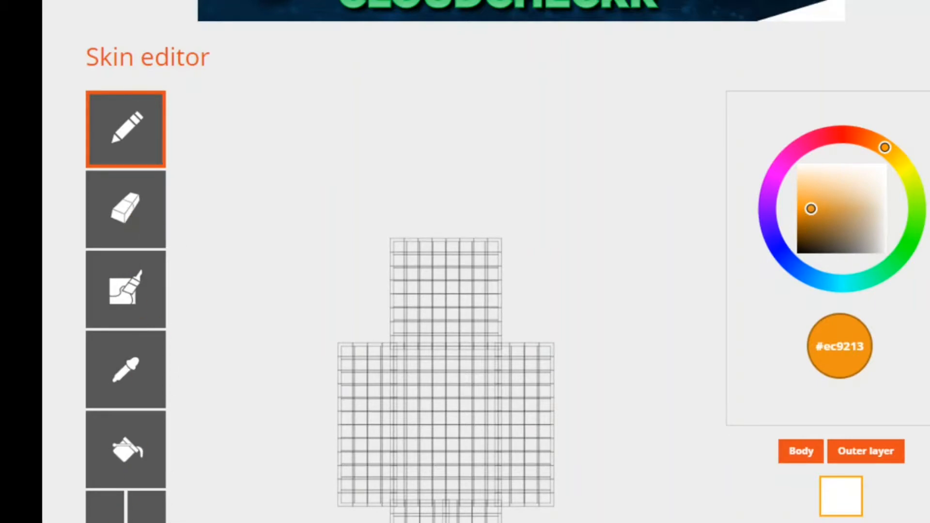
# - Restore the orange patches on the head and torso and remove them with the Eraser
pyautogui.moveTo(425, 258)
pyautogui.mouseDown()
pyautogui.moveTo(439, 287)
pyautogui.moveTo(467, 273)
pyautogui.moveTo(481, 301)
pyautogui.moveTo(425, 315)
pyautogui.moveTo(453, 350)
pyautogui.moveTo(439, 392)
pyautogui.moveTo(453, 473)
pyautogui.mouseUp()
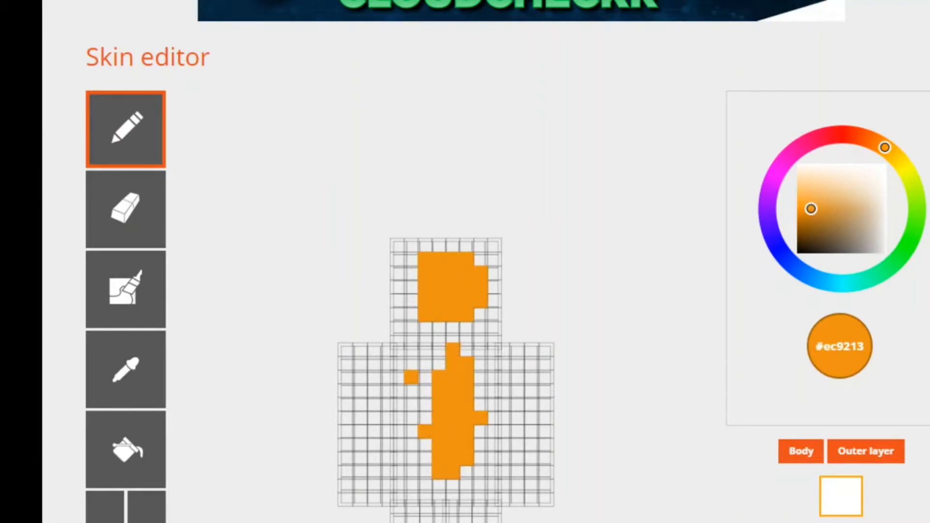
pyautogui.click(106, 218)
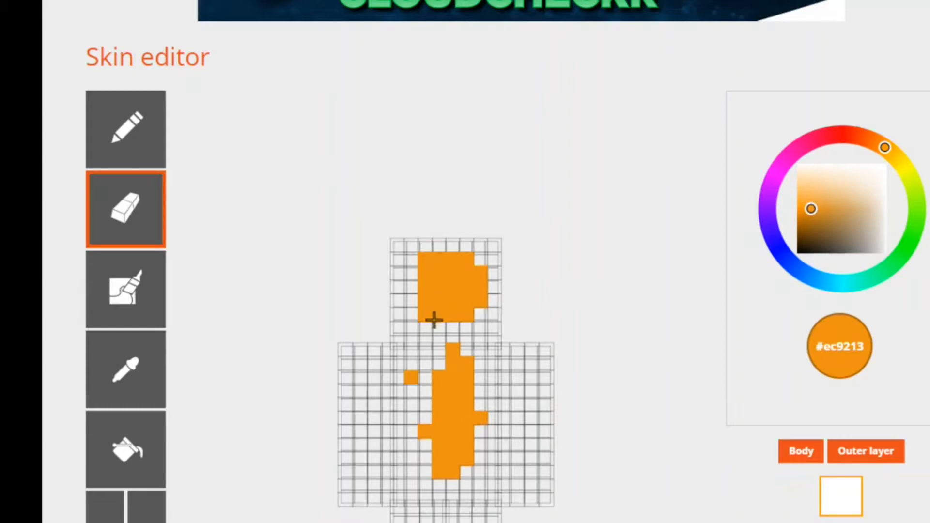
pyautogui.moveTo(427, 263)
pyautogui.mouseDown()
pyautogui.moveTo(430, 311)
pyautogui.moveTo(451, 261)
pyautogui.moveTo(464, 326)
pyautogui.moveTo(472, 264)
pyautogui.moveTo(484, 304)
pyautogui.moveTo(465, 391)
pyautogui.moveTo(450, 364)
pyautogui.moveTo(445, 455)
pyautogui.moveTo(442, 378)
pyautogui.moveTo(445, 471)
pyautogui.moveTo(469, 434)
pyautogui.moveTo(473, 373)
pyautogui.moveTo(489, 441)
pyautogui.moveTo(470, 370)
pyautogui.moveTo(430, 378)
pyautogui.moveTo(427, 444)
pyautogui.mouseUp()
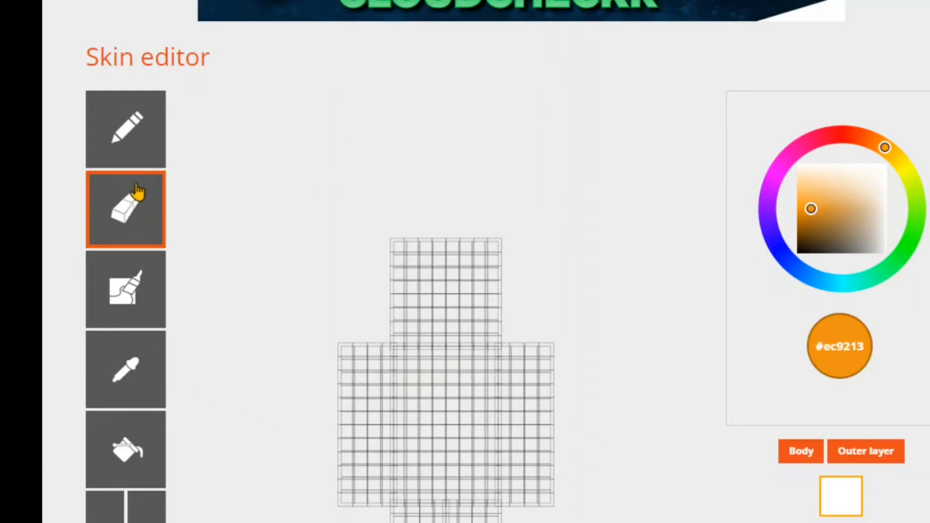
# - Paint a solid orange block, four pixels wide and five high, on the front of the head with the pencil
pyautogui.click(137, 150)
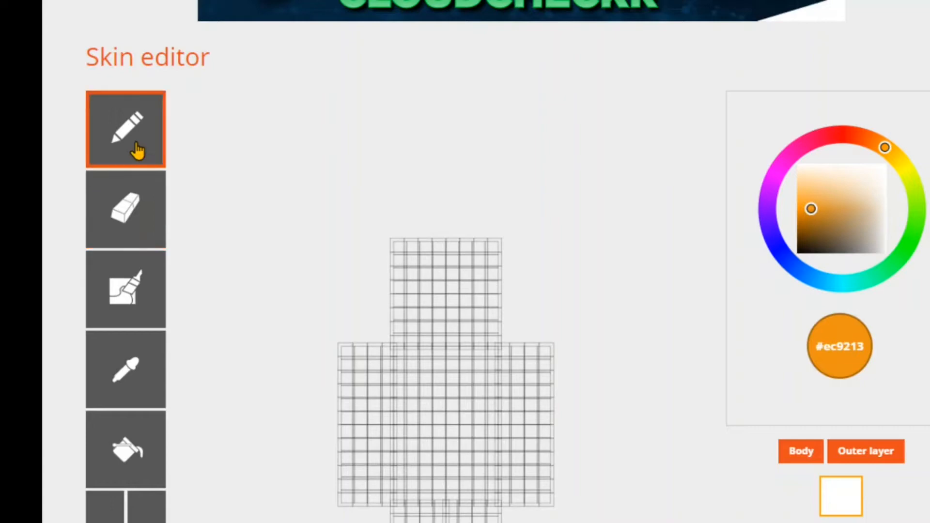
pyautogui.click(424, 261)
pyautogui.moveTo(424, 264)
pyautogui.mouseDown()
pyautogui.moveTo(424, 311)
pyautogui.moveTo(438, 276)
pyautogui.moveTo(441, 317)
pyautogui.moveTo(449, 266)
pyautogui.moveTo(461, 260)
pyautogui.moveTo(466, 317)
pyautogui.mouseUp()
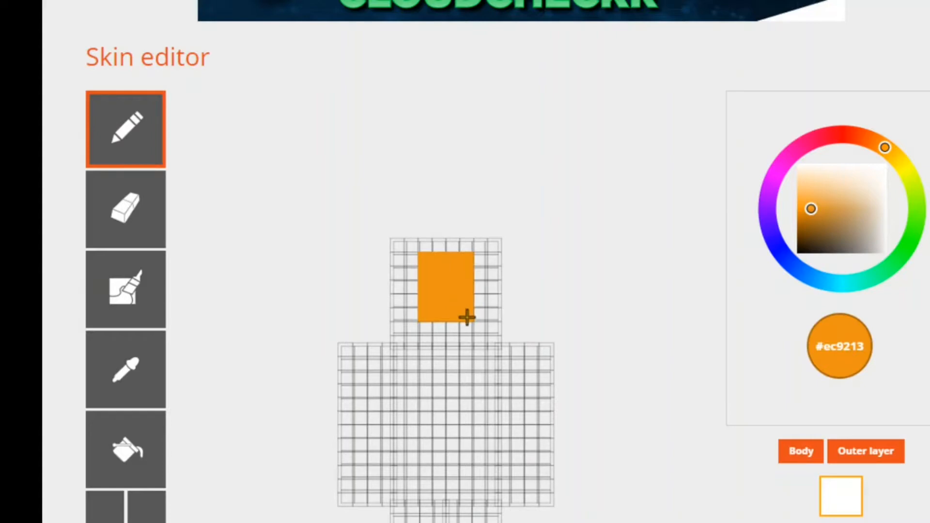
# - Paint the front of the torso with varied orange shades using the tone-varying brush
pyautogui.click(129, 291)
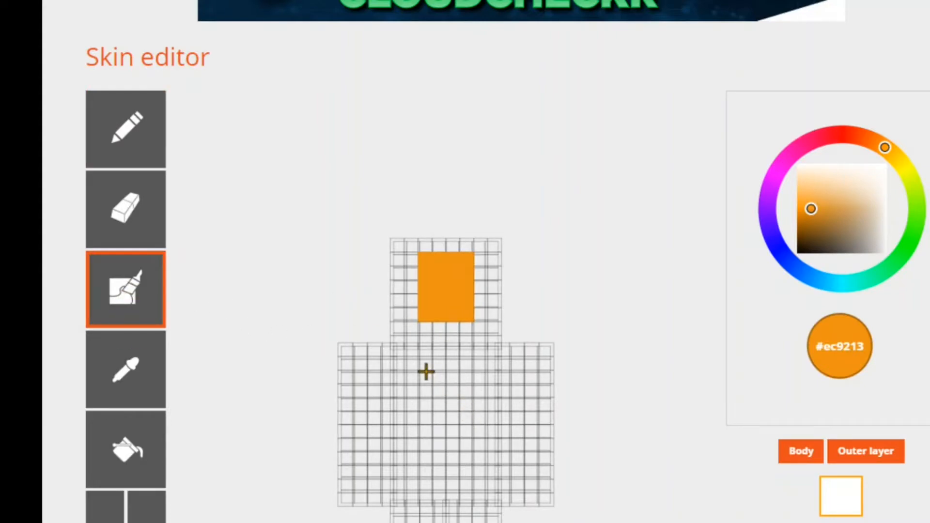
pyautogui.moveTo(424, 368)
pyautogui.mouseDown()
pyautogui.moveTo(446, 366)
pyautogui.moveTo(465, 394)
pyautogui.moveTo(435, 393)
pyautogui.moveTo(432, 376)
pyautogui.moveTo(449, 394)
pyautogui.moveTo(460, 370)
pyautogui.moveTo(446, 407)
pyautogui.moveTo(428, 407)
pyautogui.mouseUp()
pyautogui.moveTo(427, 414)
pyautogui.mouseDown()
pyautogui.moveTo(476, 421)
pyautogui.moveTo(480, 384)
pyautogui.moveTo(469, 356)
pyautogui.moveTo(473, 362)
pyautogui.moveTo(432, 361)
pyautogui.moveTo(412, 417)
pyautogui.moveTo(412, 378)
pyautogui.moveTo(432, 368)
pyautogui.moveTo(487, 435)
pyautogui.moveTo(411, 438)
pyautogui.moveTo(499, 450)
pyautogui.moveTo(413, 430)
pyautogui.mouseUp()
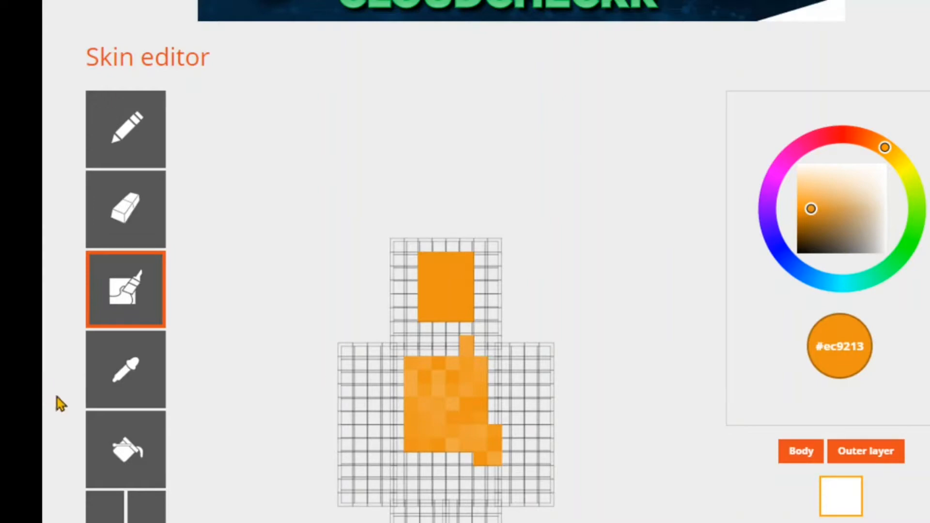
# - Activate the Color Picker tool, set the colour to dark purple #4a3d52 and select its hex code
pyautogui.click(134, 381)
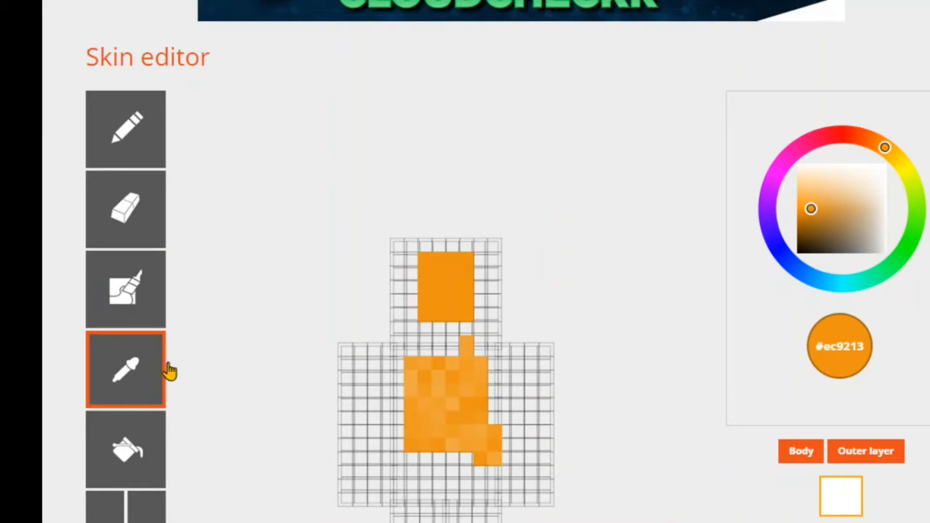
pyautogui.moveTo(871, 147); pyautogui.dragTo(769, 197)
pyautogui.click(872, 203)
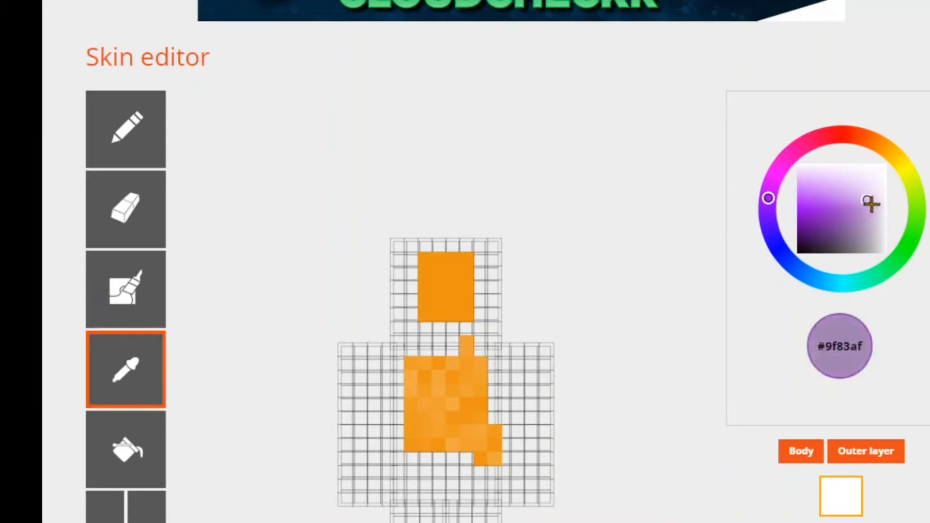
pyautogui.click(873, 228)
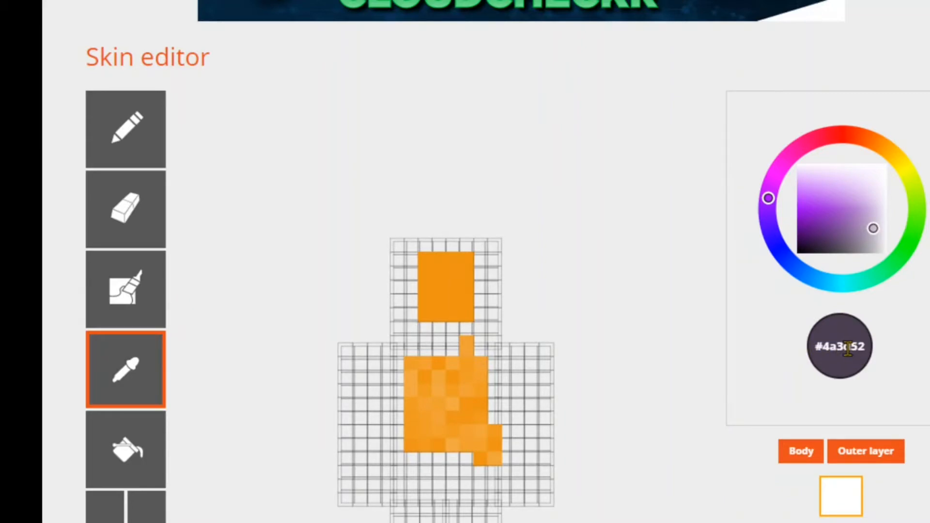
pyautogui.moveTo(865, 347); pyautogui.dragTo(815, 347)
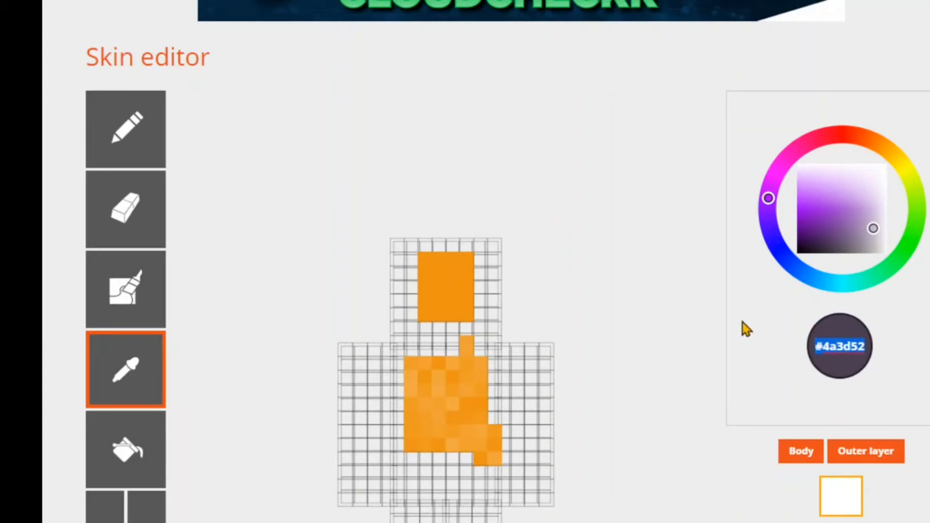
# - Sample the solid orange of the block on the head with the Color Picker
pyautogui.click(783, 317)
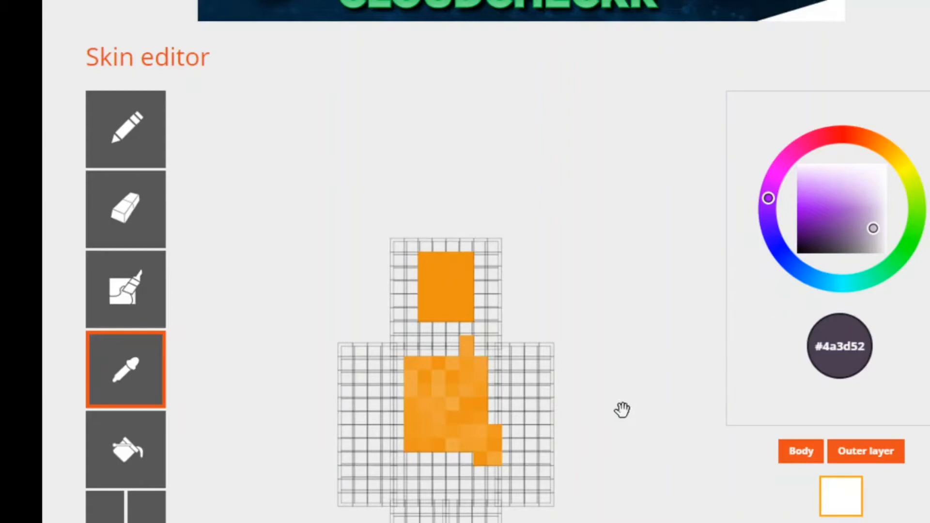
pyautogui.click(453, 292)
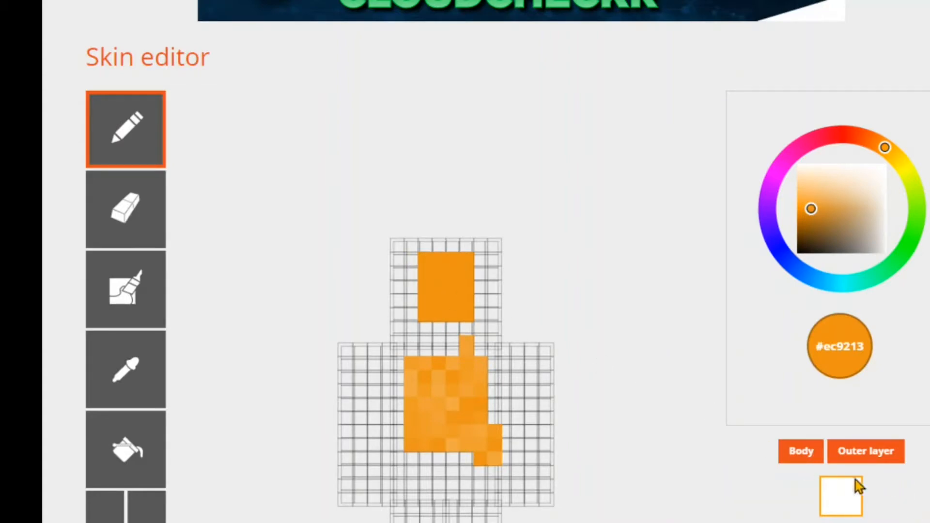
# - Hide the outer layer and paint a small patch in varied shades of pink #ec13ad on the front of the head with the tone-varying brush
pyautogui.click(866, 451)
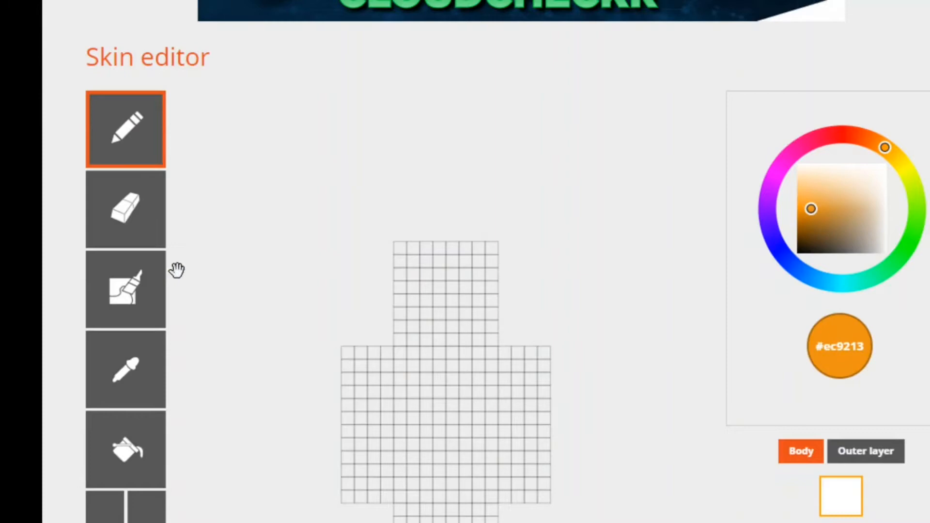
pyautogui.click(141, 312)
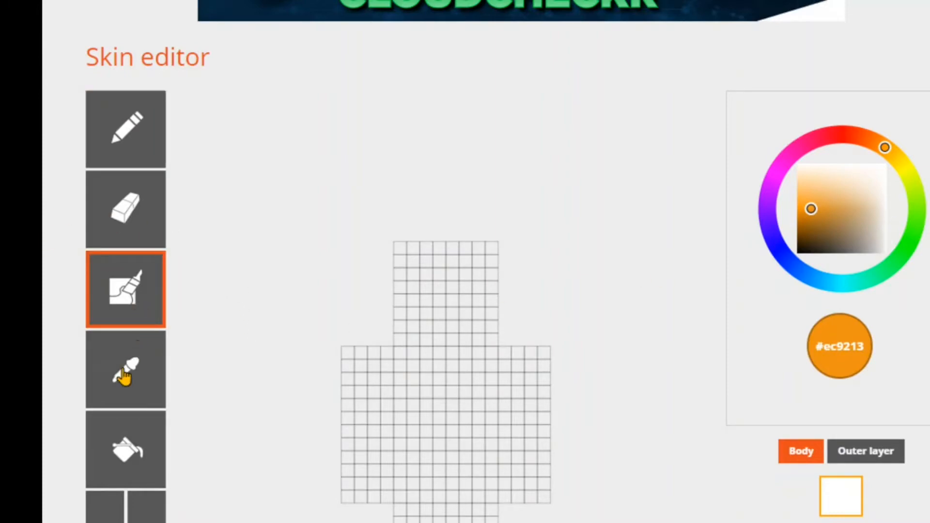
pyautogui.click(791, 154)
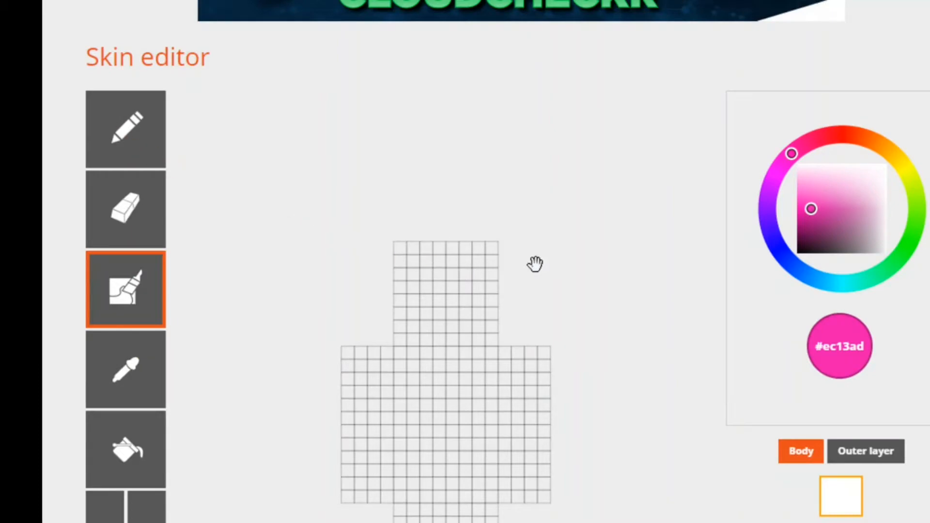
pyautogui.moveTo(466, 271)
pyautogui.mouseDown()
pyautogui.moveTo(471, 305)
pyautogui.moveTo(475, 289)
pyautogui.mouseUp()
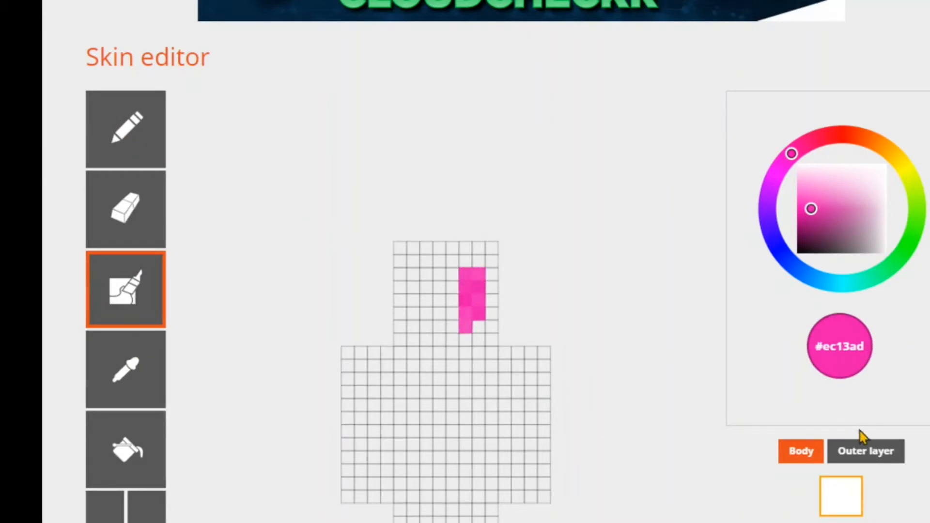
# - Show the outer layer again and sample the pink #ee2bb5 from the patch on the head with the Color Picker
pyautogui.click(862, 457)
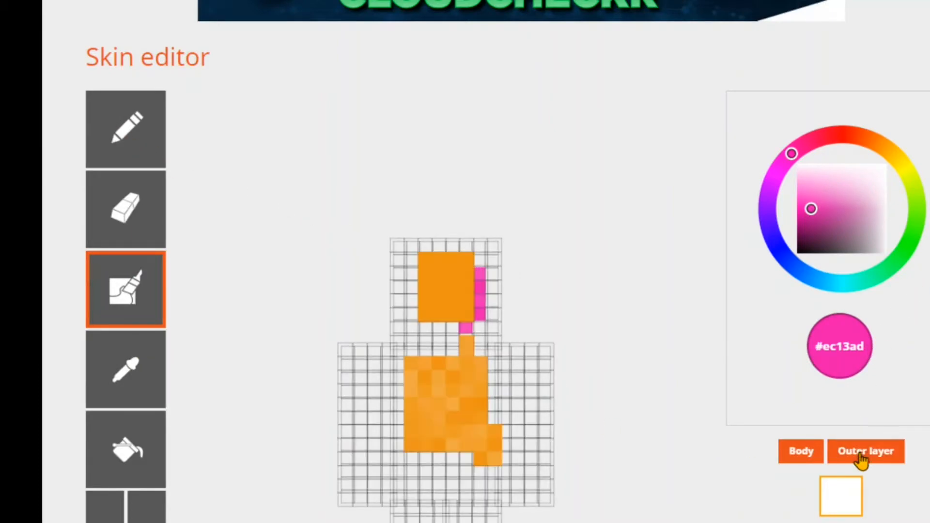
pyautogui.click(146, 359)
pyautogui.click(477, 304)
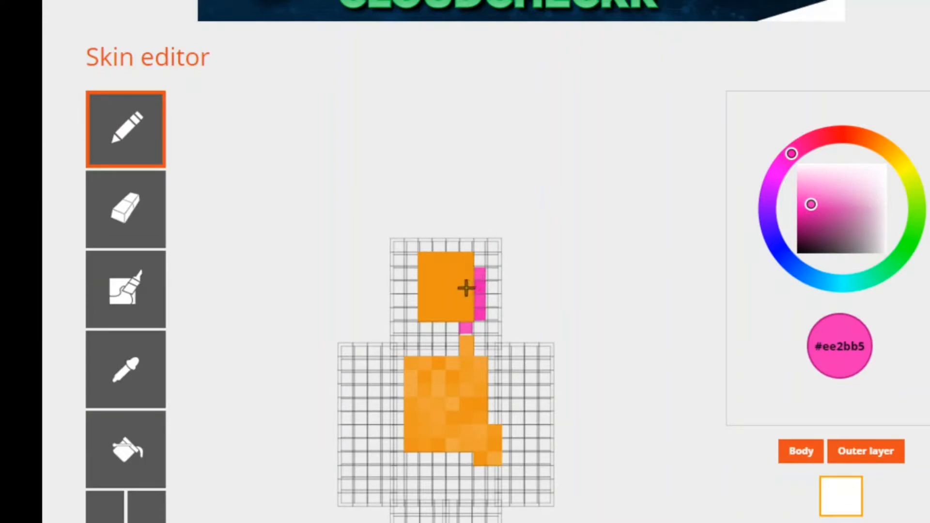
# - Undo the pink and orange painting on the head and torso until the skin is blank
pyautogui.click(111, 515)
pyautogui.click(113, 515)
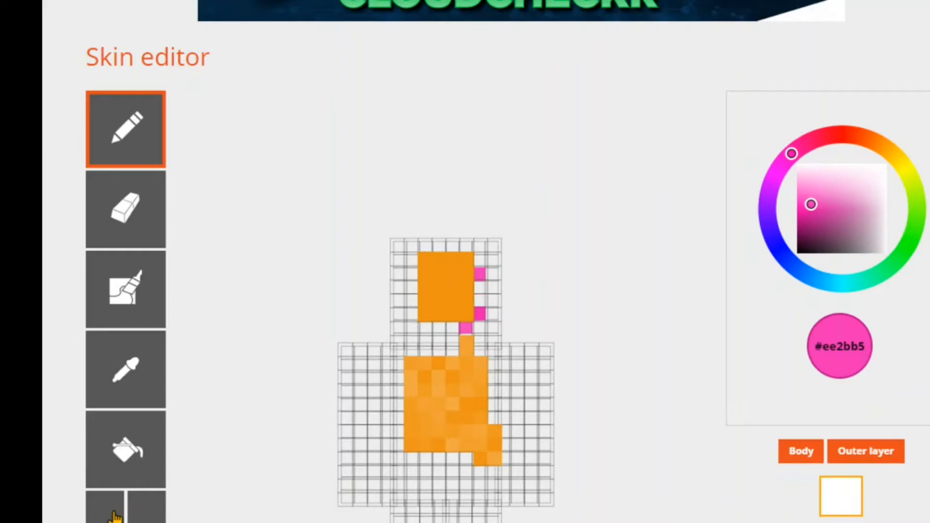
pyautogui.click(113, 515)
pyautogui.click(114, 516)
pyautogui.click(116, 516)
pyautogui.click(115, 516)
pyautogui.click(115, 516)
pyautogui.click(115, 516)
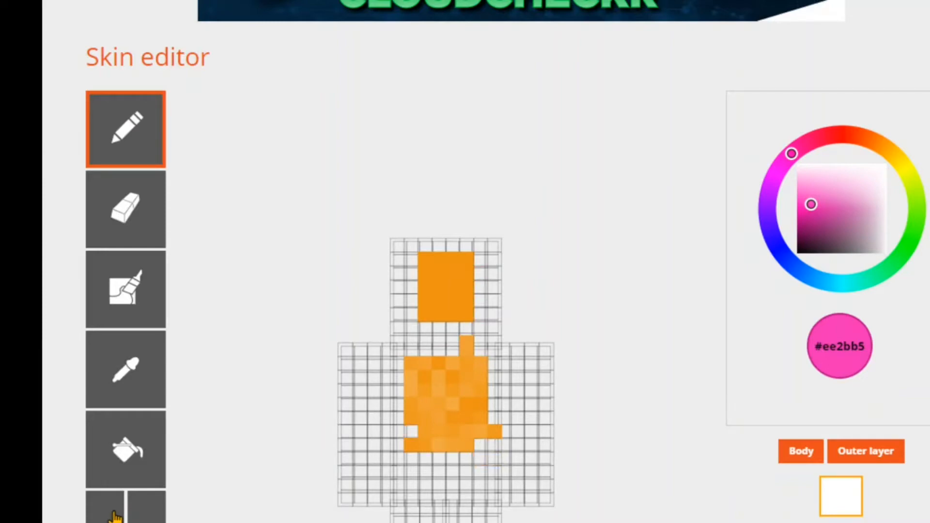
pyautogui.click(116, 516)
pyautogui.click(116, 516)
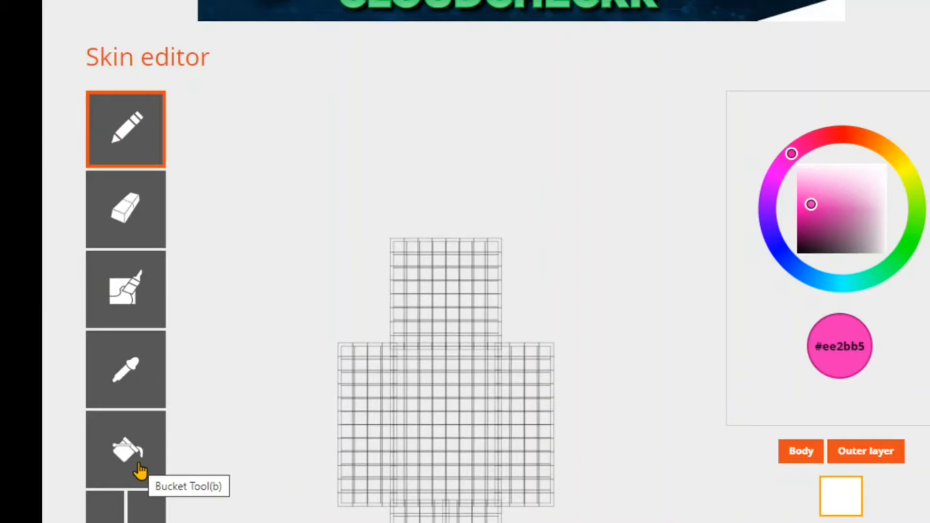
# - Activate the Bucket tool, and hide and re-show the head of the model
pyautogui.click(140, 468)
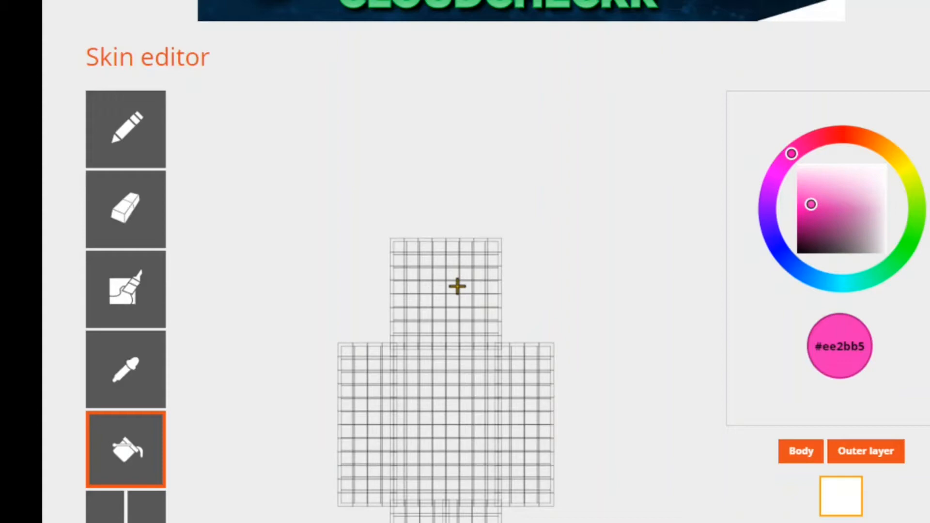
pyautogui.scroll(-4, 535, 301)
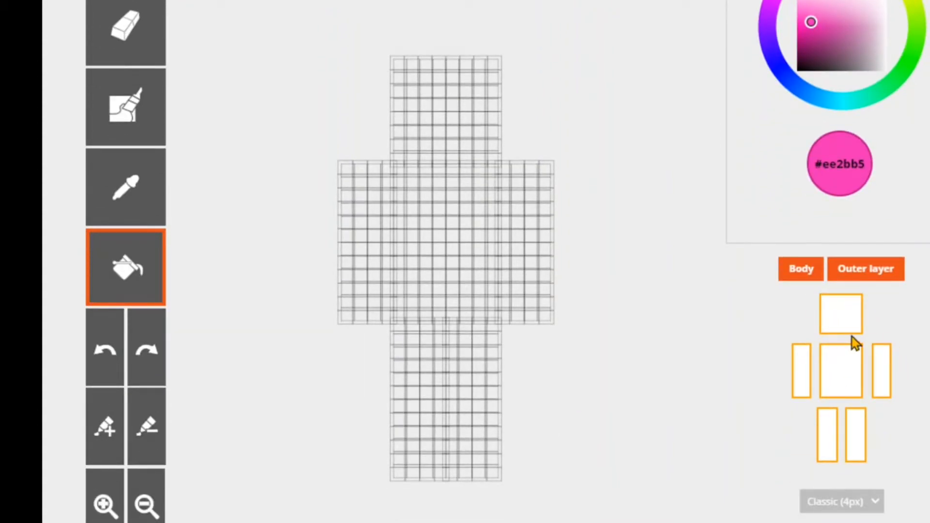
pyautogui.click(845, 320)
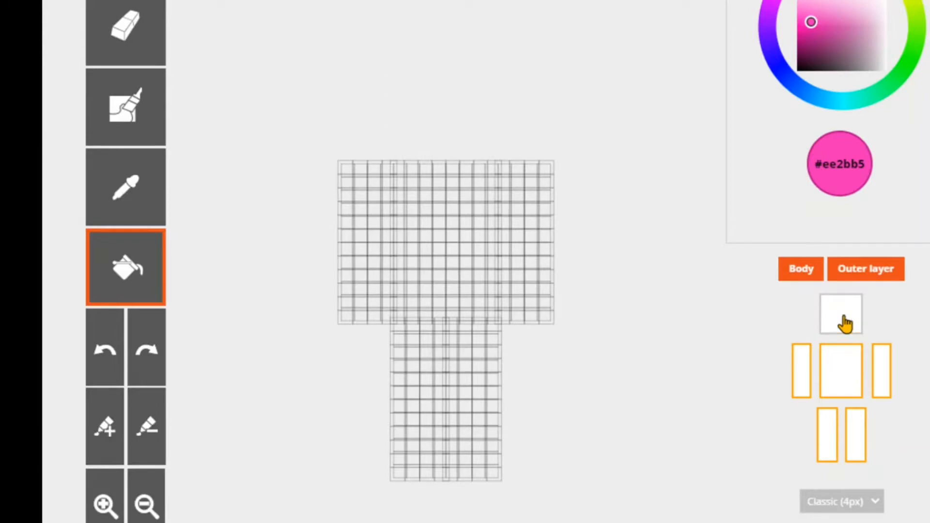
pyautogui.click(844, 319)
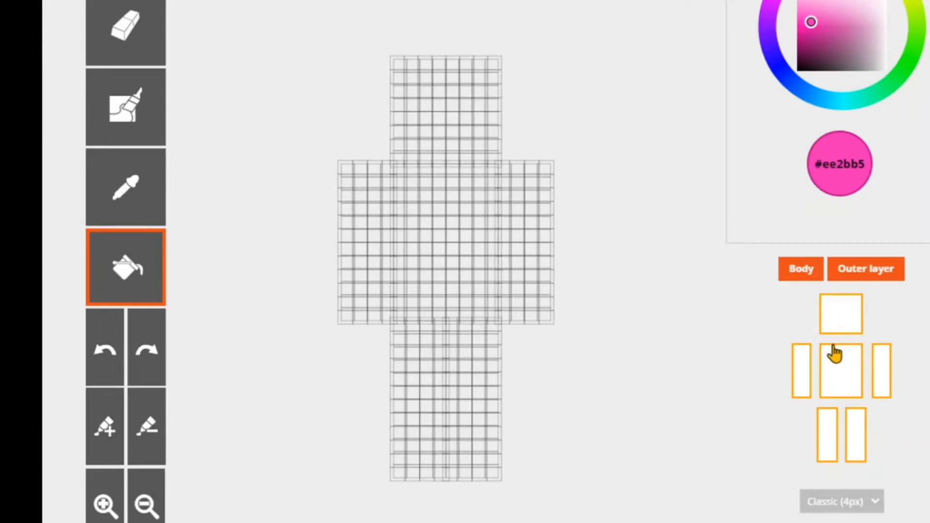
# - Hide the torso, both arms and both legs of the model and show them all again
pyautogui.click(802, 375)
pyautogui.click(833, 374)
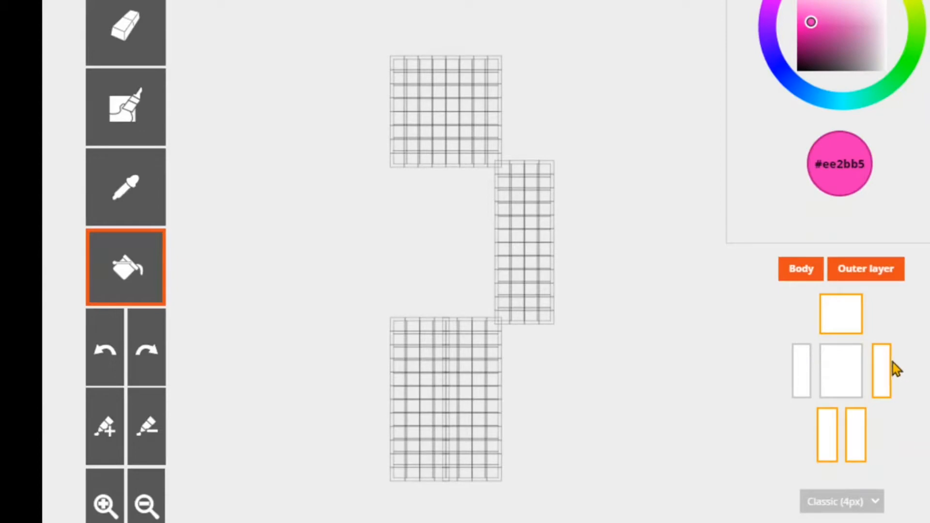
pyautogui.click(882, 371)
pyautogui.click(854, 431)
pyautogui.click(828, 434)
pyautogui.click(805, 379)
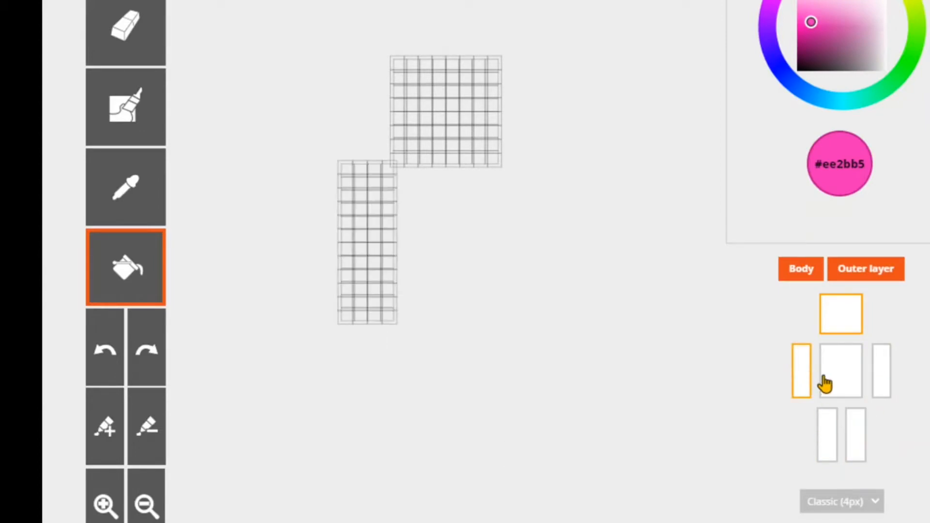
pyautogui.click(830, 381)
pyautogui.click(882, 383)
pyautogui.click(857, 436)
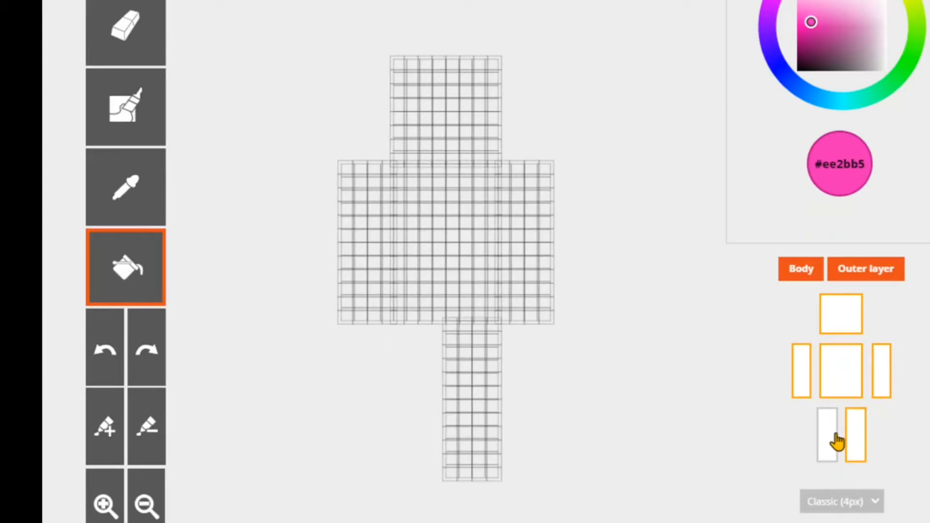
pyautogui.click(830, 436)
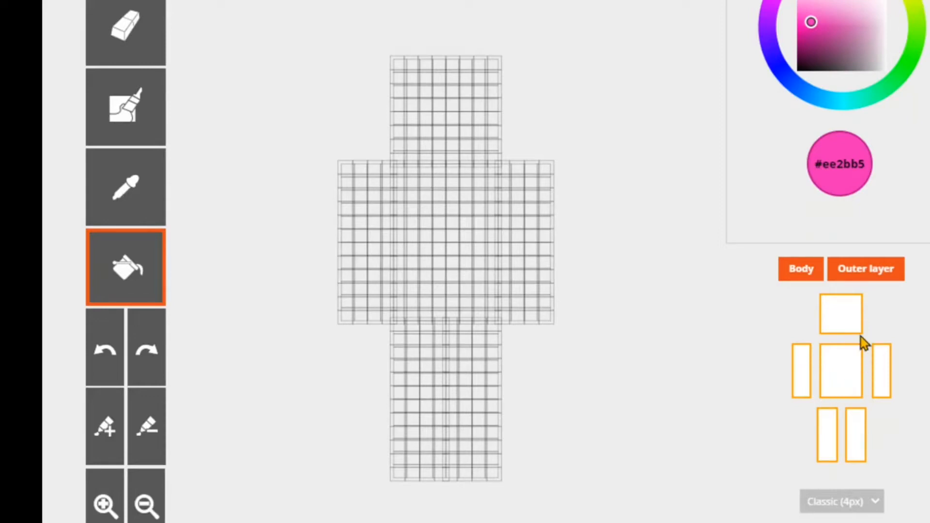
# - Hide the outer layer, and hide the torso, arms and legs to leave only the head on the body layer
pyautogui.click(856, 279)
pyautogui.click(843, 370)
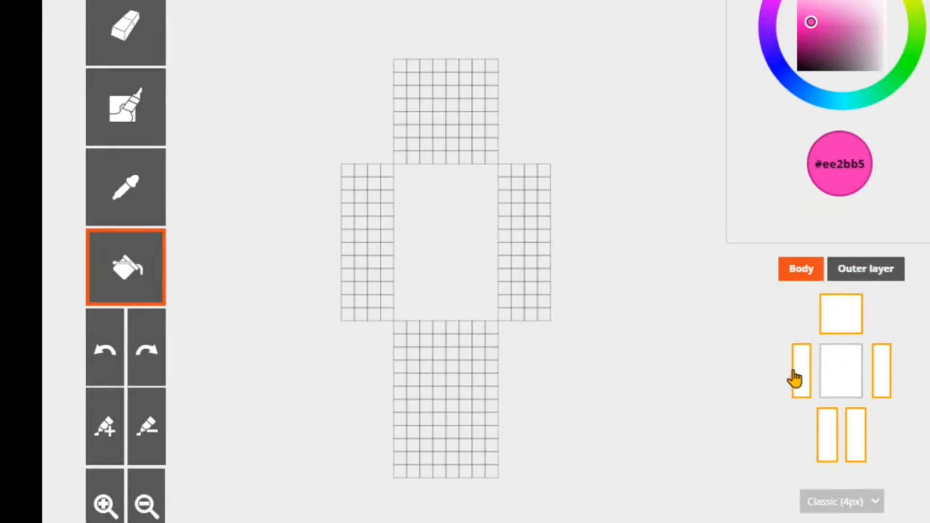
pyautogui.click(798, 379)
pyautogui.click(826, 433)
pyautogui.click(858, 439)
pyautogui.click(879, 380)
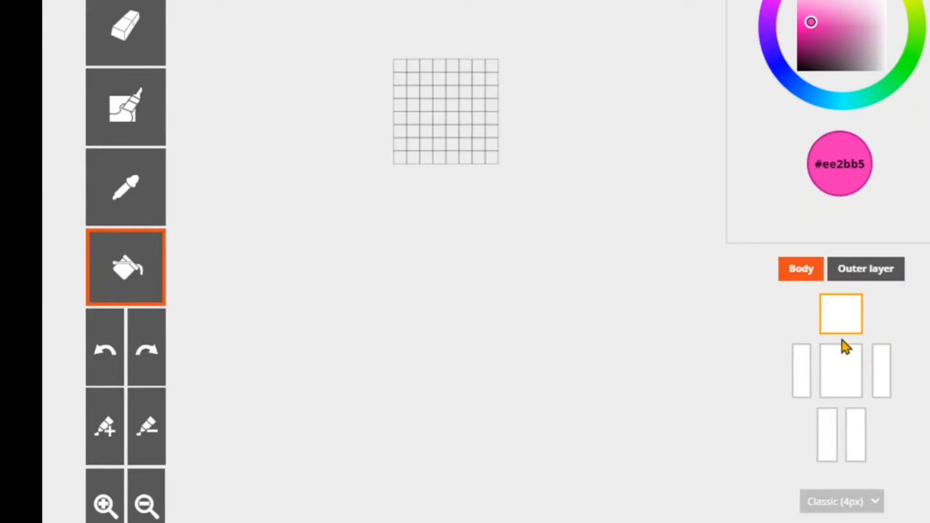
# - Restore the visibility of the torso, both arms and both legs
pyautogui.click(830, 374)
pyautogui.click(802, 376)
pyautogui.click(882, 373)
pyautogui.click(856, 437)
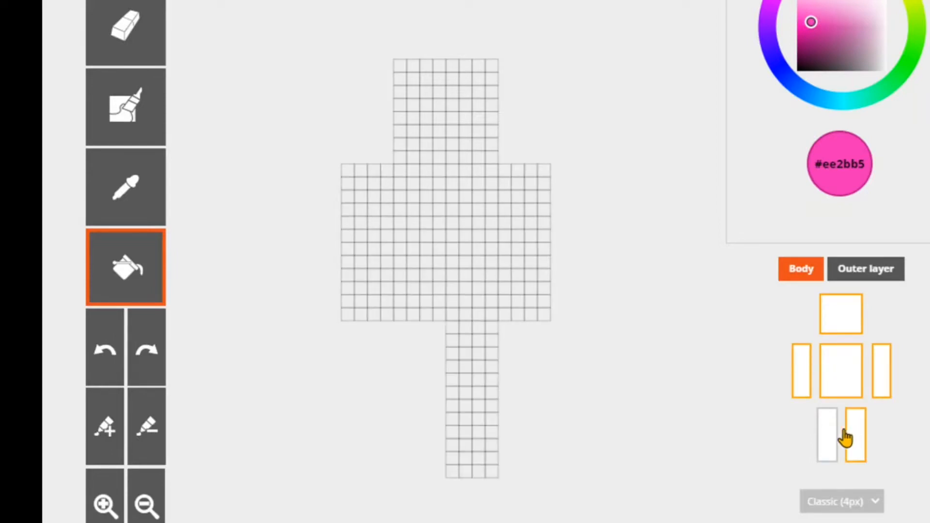
pyautogui.click(828, 436)
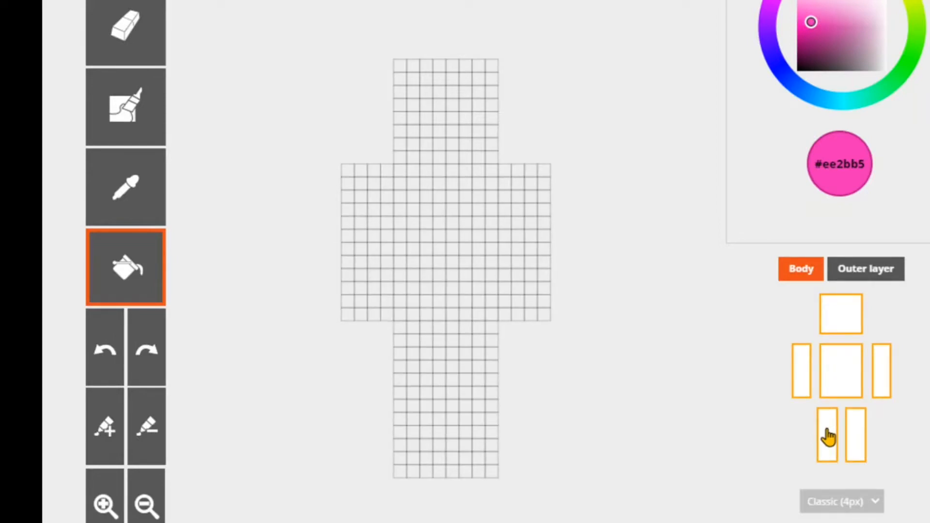
# - Fill the front faces of the torso, head, both arms and both legs with pink #ee2bb5 using the Bucket tool
pyautogui.click(441, 249)
pyautogui.moveTo(618, 179)
pyautogui.mouseDown()
pyautogui.moveTo(605, 253)
pyautogui.moveTo(502, 274)
pyautogui.moveTo(473, 231)
pyautogui.moveTo(547, 199)
pyautogui.moveTo(594, 133)
pyautogui.moveTo(622, 165)
pyautogui.mouseUp()
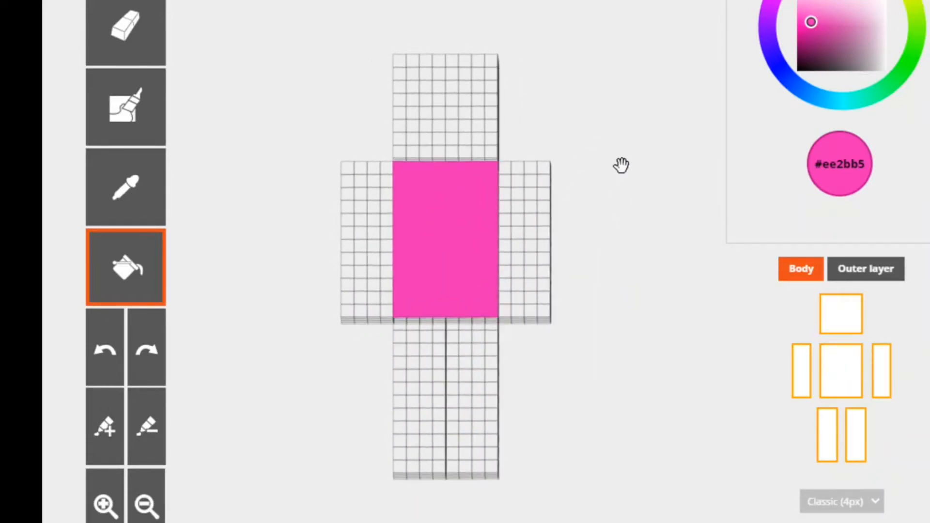
pyautogui.click(422, 140)
pyautogui.click(546, 216)
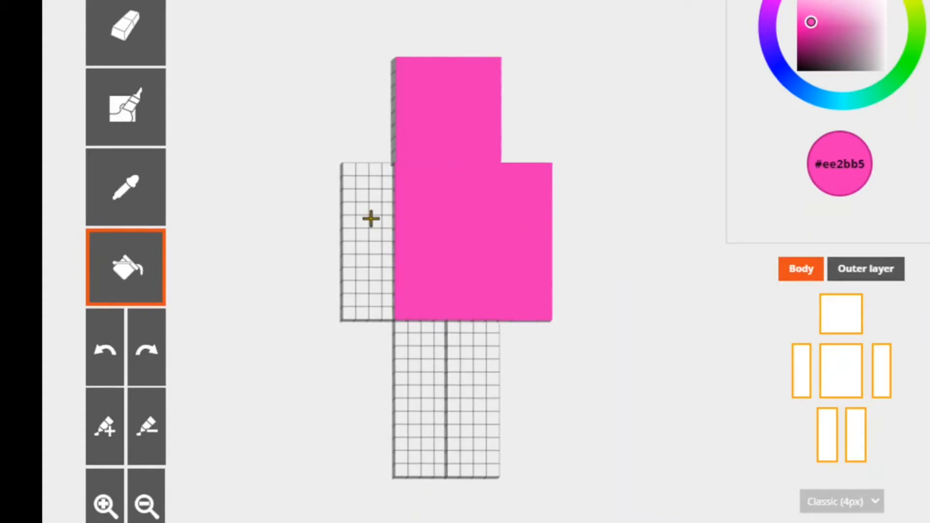
pyautogui.click(371, 219)
pyautogui.click(417, 324)
pyautogui.click(499, 357)
pyautogui.moveTo(595, 231); pyautogui.dragTo(600, 187)
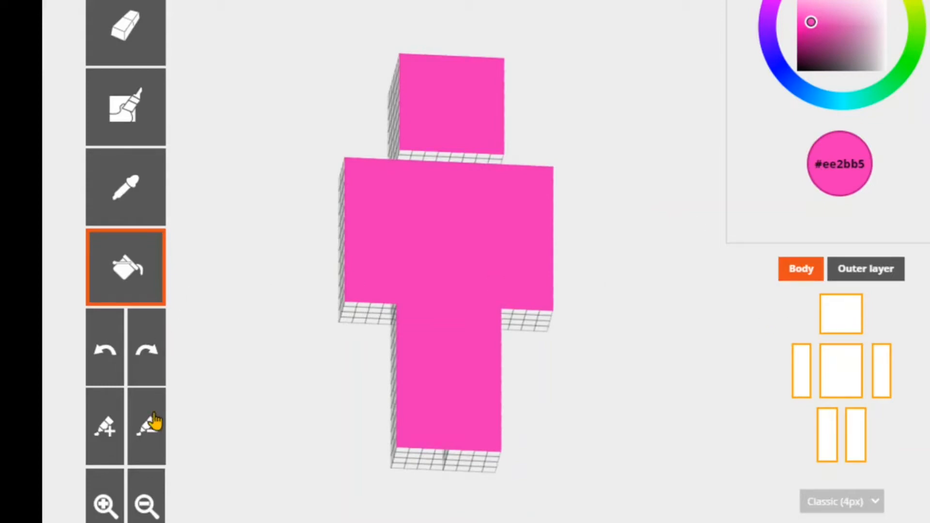
# - Undo all the pink bucket fills on the model
pyautogui.click(113, 371)
pyautogui.click(113, 371)
pyautogui.click(113, 371)
pyautogui.click(113, 371)
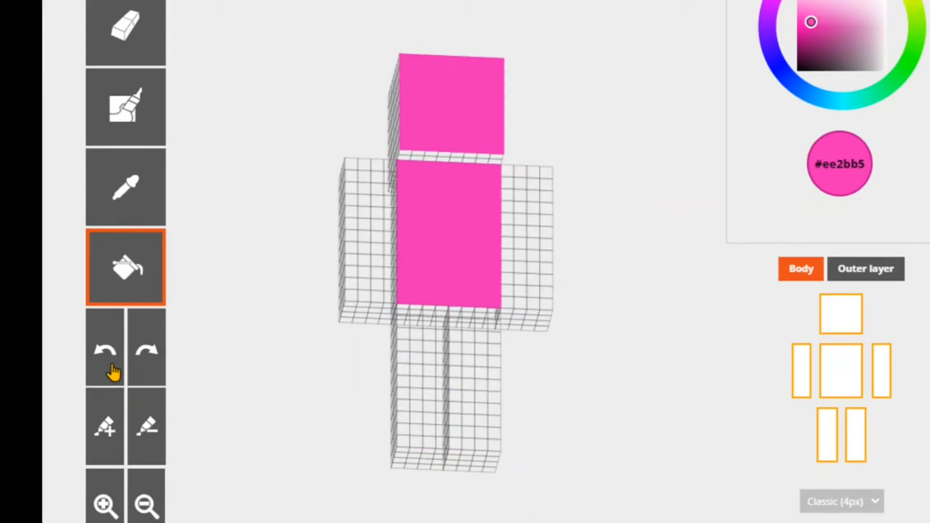
pyautogui.click(113, 371)
pyautogui.click(113, 371)
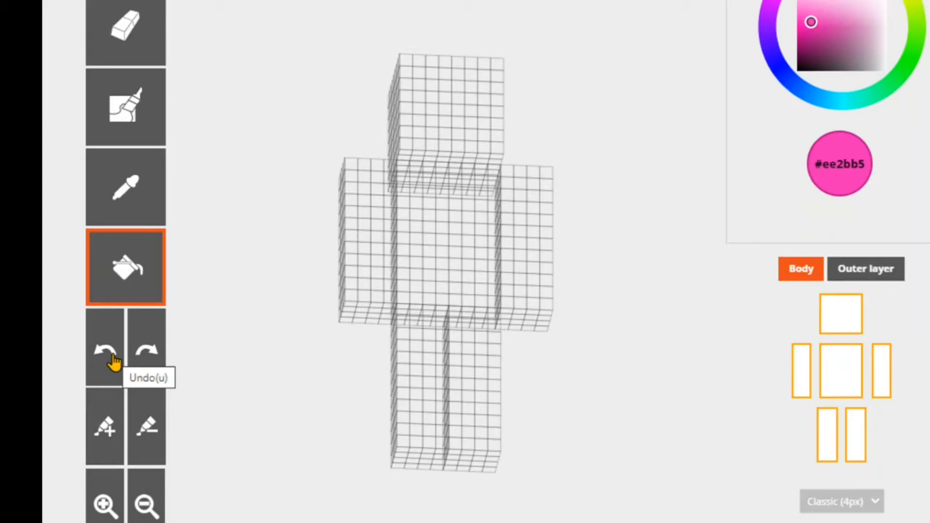
# - Darken the current pink in increments to #a40d7a
pyautogui.scroll(2, 508, 262)
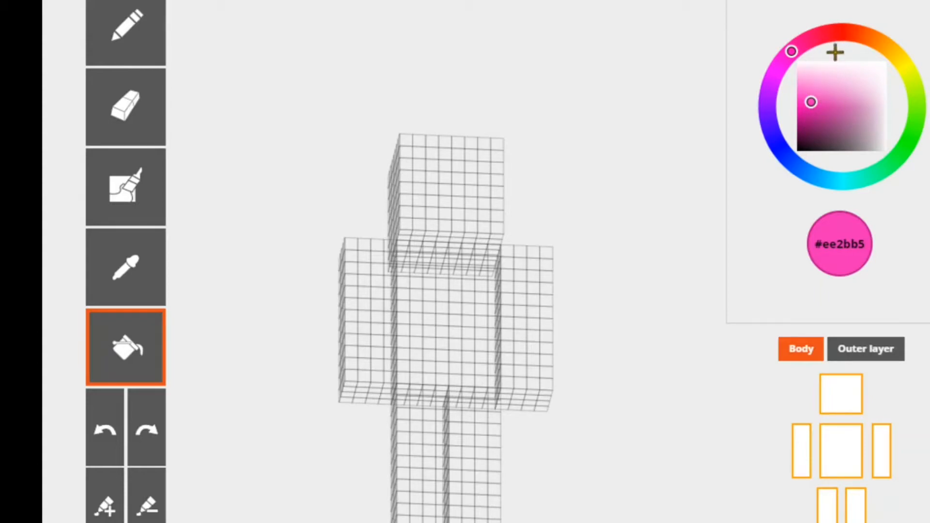
pyautogui.click(96, 519)
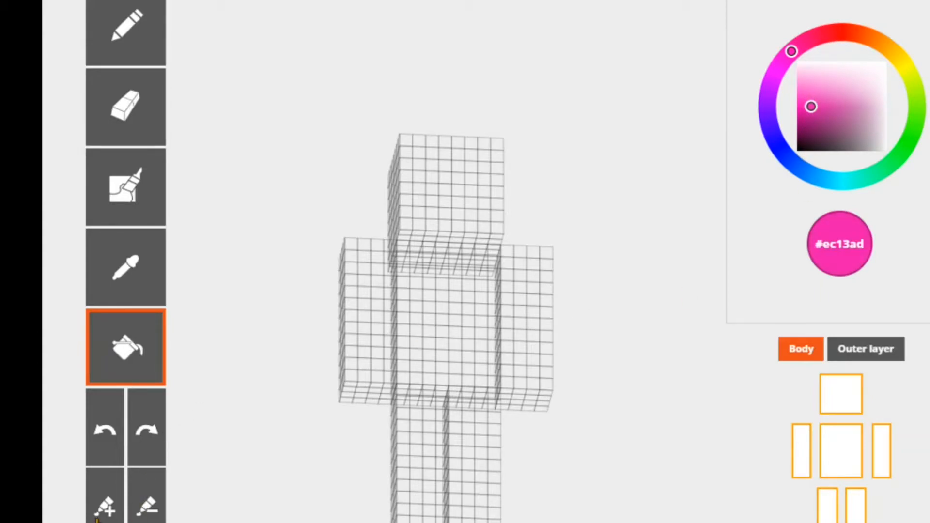
pyautogui.click(97, 519)
pyautogui.click(97, 519)
pyautogui.click(97, 519)
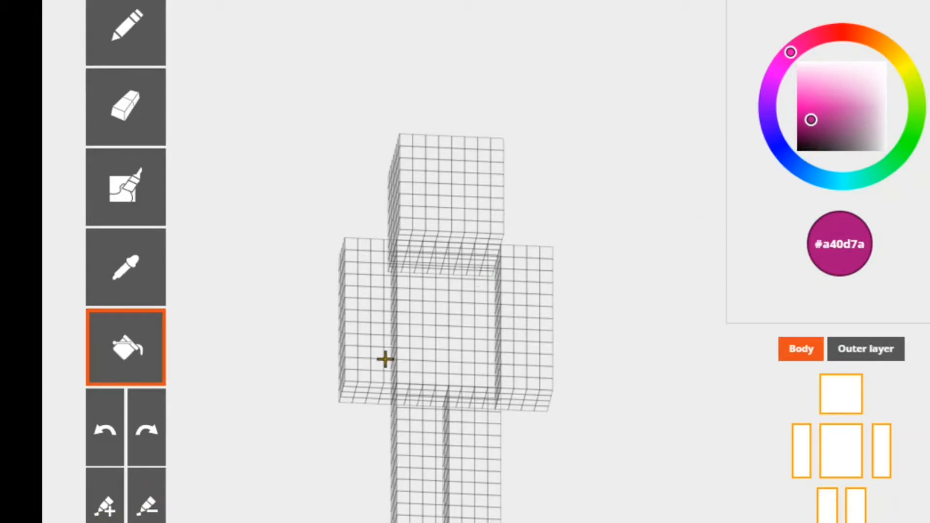
# - Lighten the current colour in increments to the light pink #f25bc8
pyautogui.click(150, 511)
pyautogui.click(150, 511)
pyautogui.click(150, 511)
pyautogui.click(150, 511)
pyautogui.click(151, 511)
pyautogui.click(151, 511)
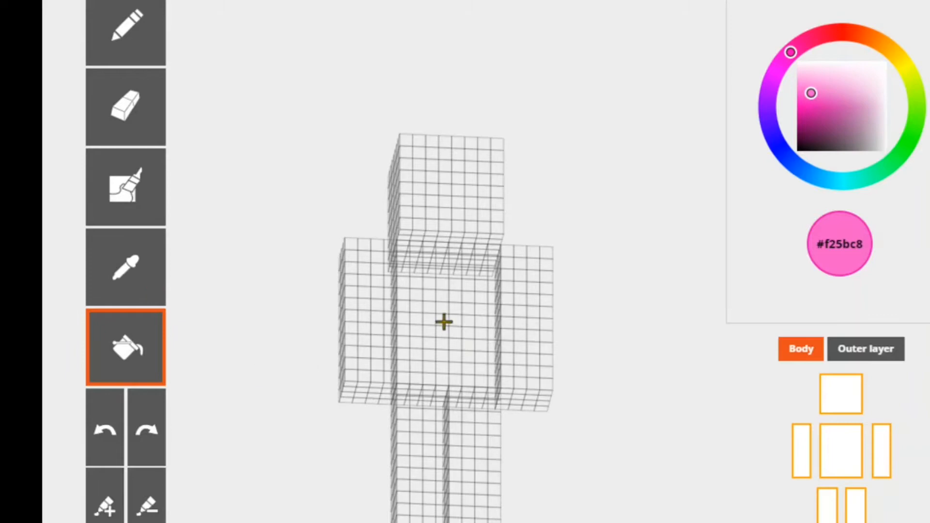
# - Fill the front faces of the torso and head with light pink #f25bc8 and undo both fills
pyautogui.click(463, 280)
pyautogui.click(458, 212)
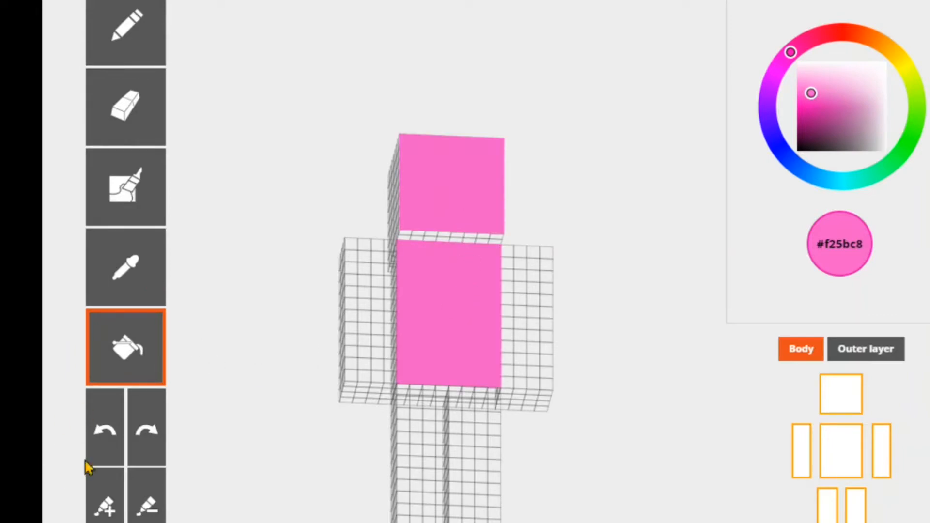
pyautogui.click(95, 446)
pyautogui.click(95, 446)
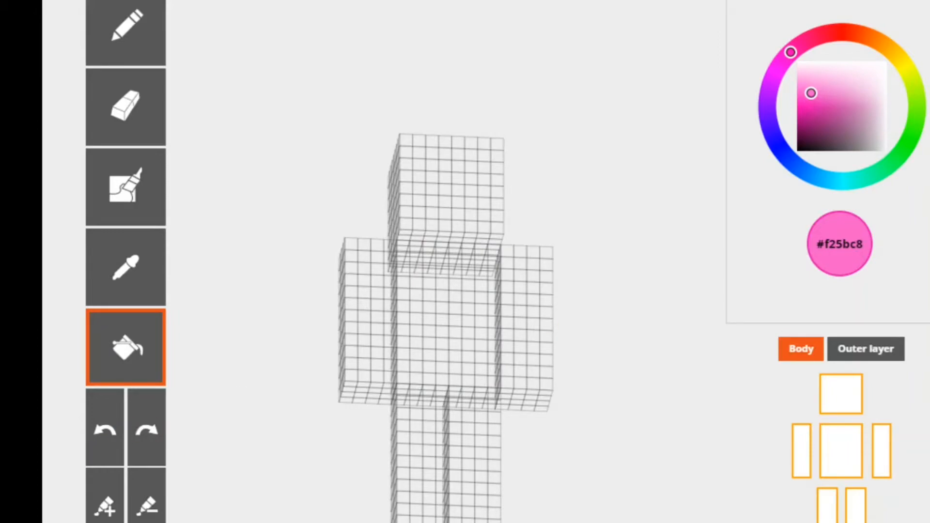
pyautogui.scroll(3, 486, 261)
pyautogui.scroll(-6, 486, 262)
pyautogui.scroll(3, 486, 261)
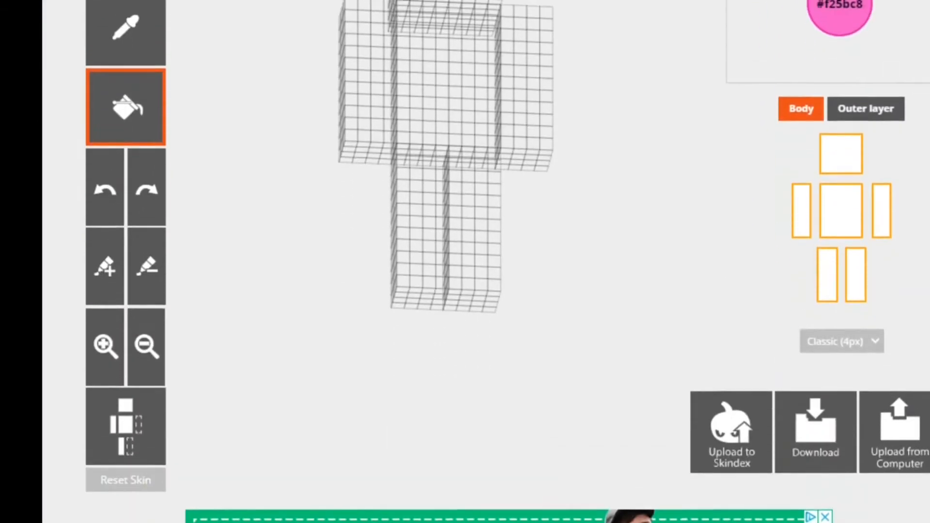
# - Zoom in closely on the skin model and zoom back out until most of the figure is in view
pyautogui.scroll(-2, 486, 261)
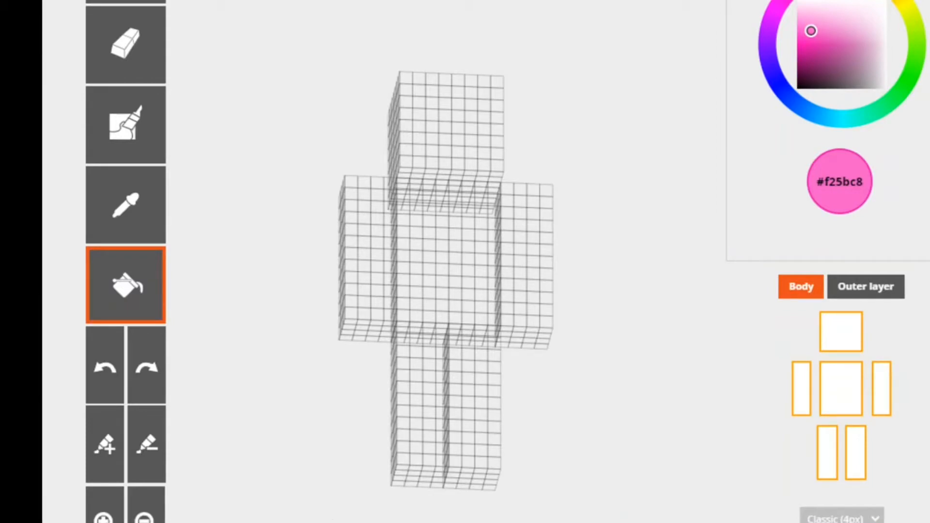
pyautogui.scroll(5, 446, 261)
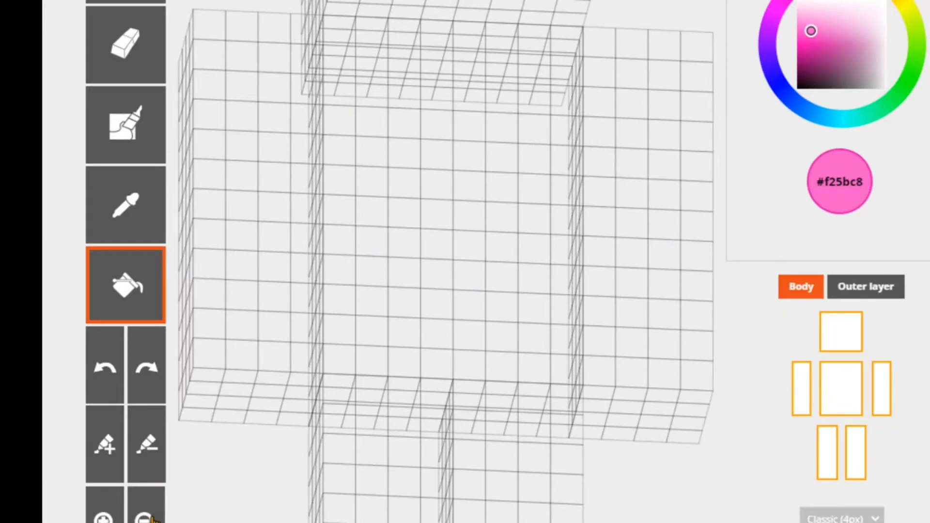
pyautogui.click(146, 517)
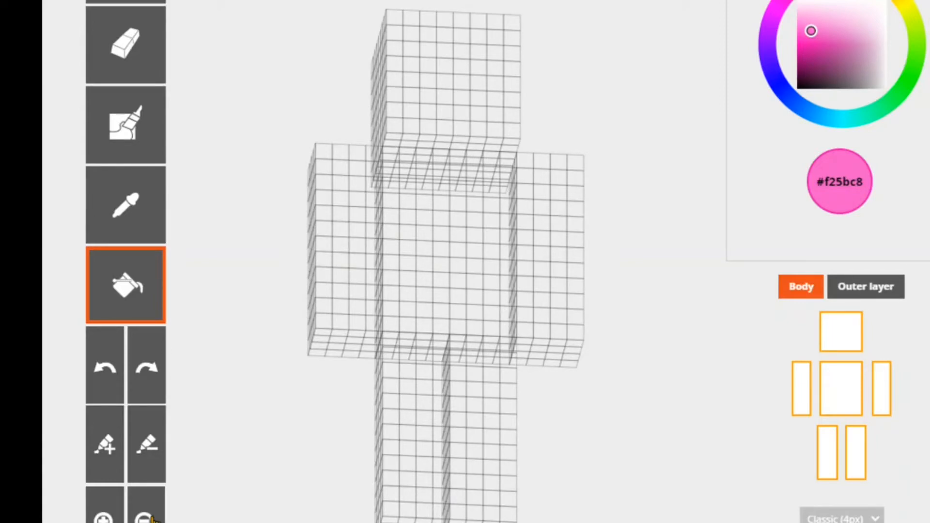
pyautogui.click(151, 518)
pyautogui.scroll(-2, 247, 502)
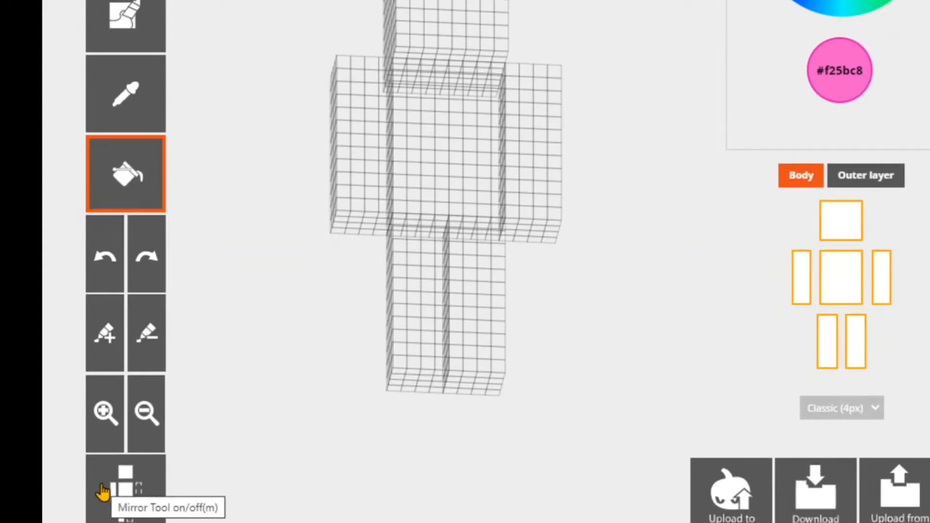
# - Toggle the Mirror tool on and off, leaving it switched on
pyautogui.click(104, 492)
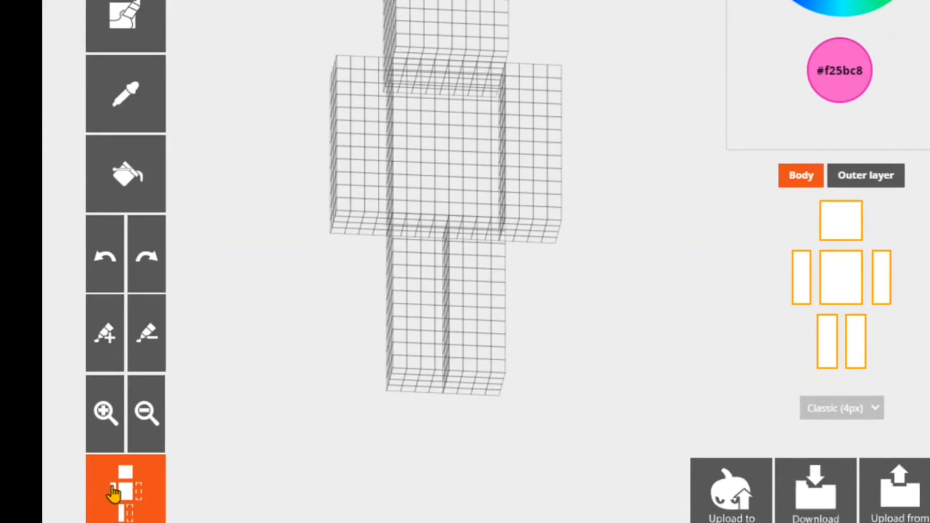
pyautogui.click(116, 492)
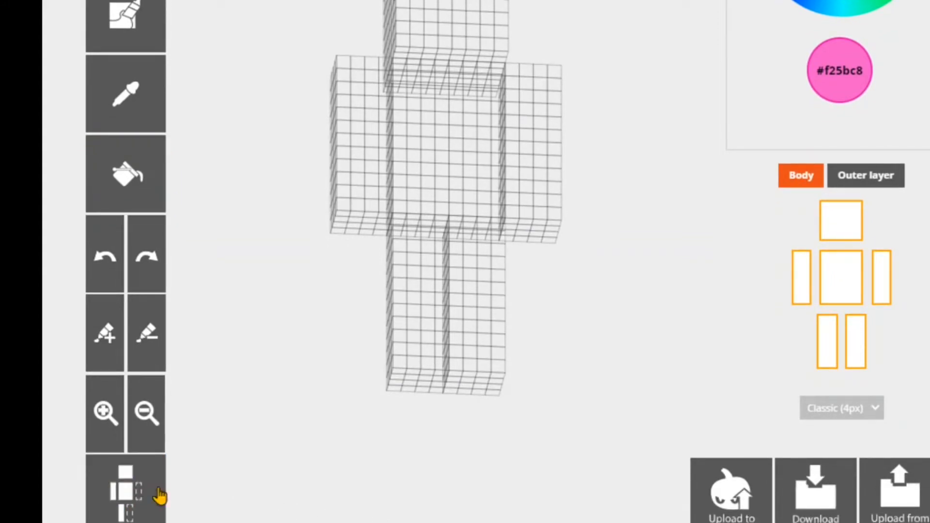
pyautogui.click(134, 512)
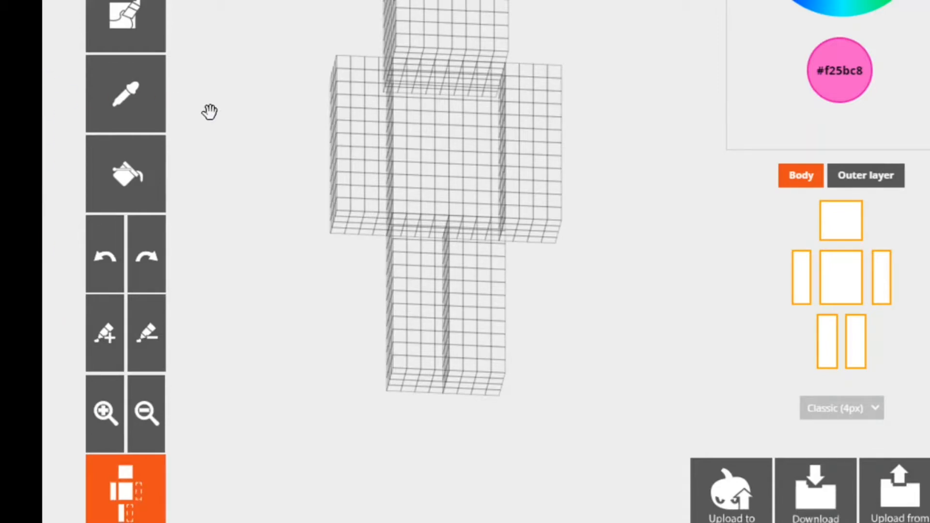
# - Paint mirrored light pink #f25bc8 patches on the fronts of both arms with the Pencil and the auto-tone brush
pyautogui.scroll(2, 208, 112)
pyautogui.scroll(2, 640, 299)
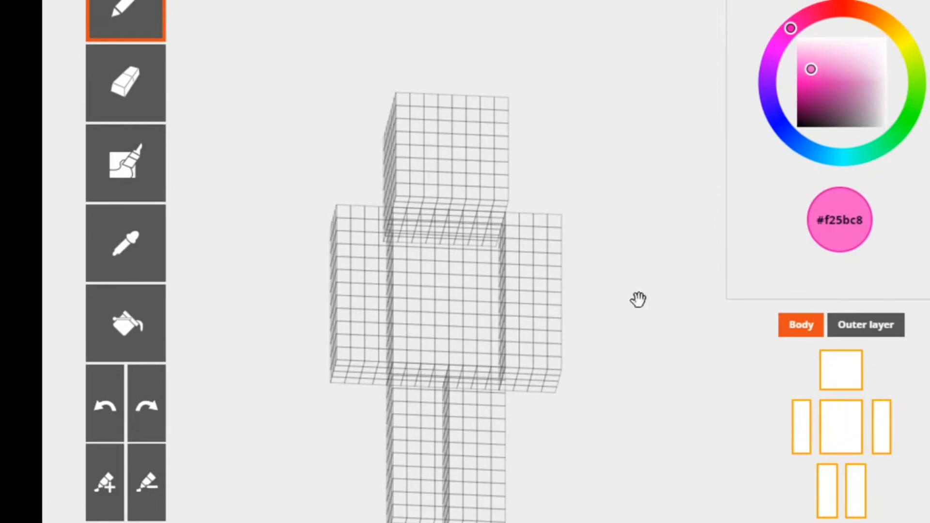
pyautogui.moveTo(350, 226)
pyautogui.mouseDown()
pyautogui.moveTo(350, 284)
pyautogui.moveTo(333, 286)
pyautogui.moveTo(342, 245)
pyautogui.moveTo(322, 248)
pyautogui.moveTo(351, 228)
pyautogui.moveTo(359, 261)
pyautogui.moveTo(350, 297)
pyautogui.moveTo(342, 270)
pyautogui.moveTo(347, 276)
pyautogui.mouseUp()
pyautogui.click(142, 188)
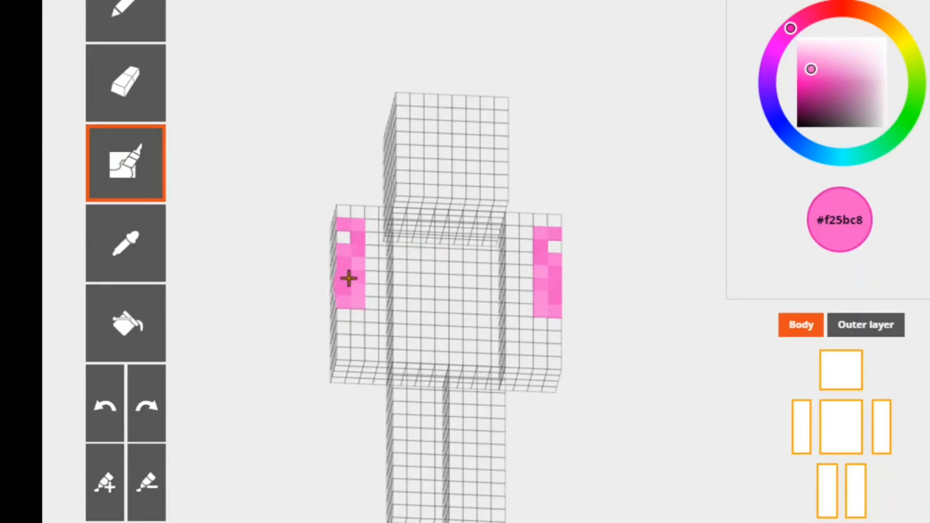
# - Bucket-fill the front face of each arm with light pink #f25bc8, undoing each fill before the next action
pyautogui.click(139, 343)
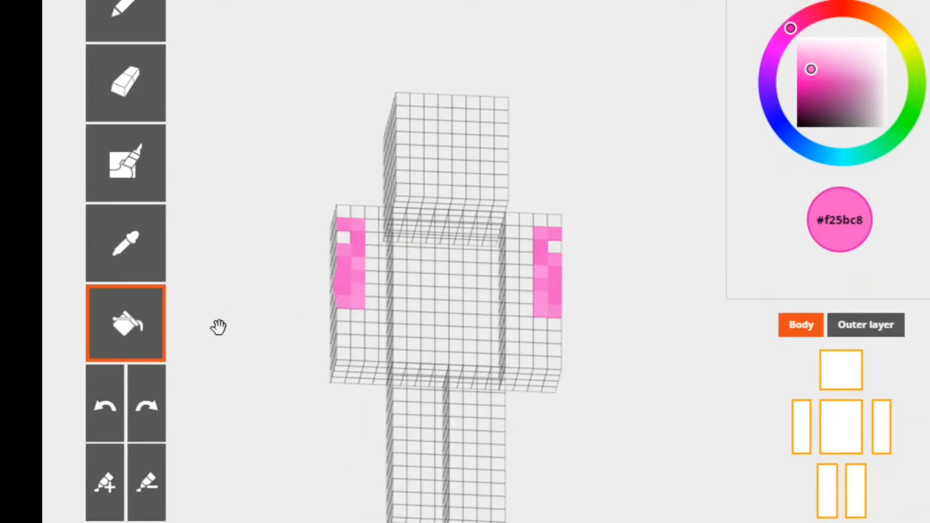
pyautogui.click(367, 331)
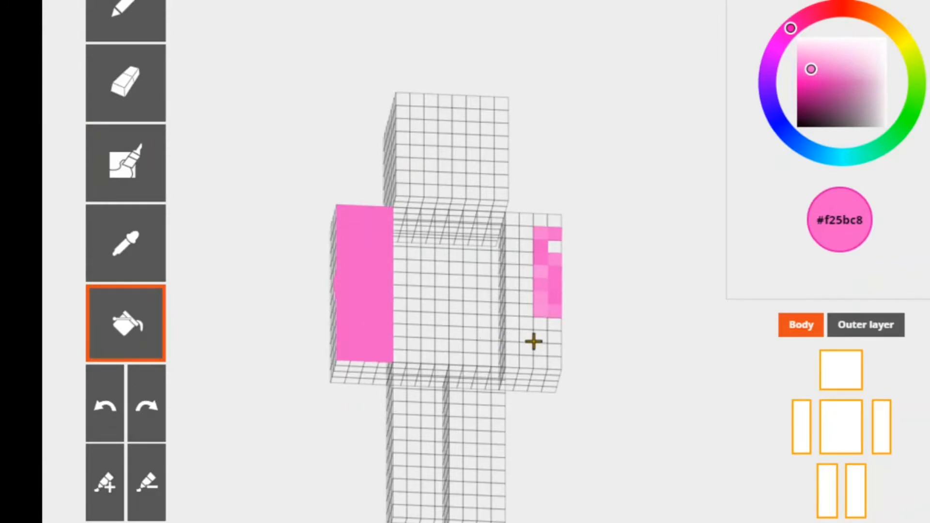
pyautogui.click(100, 407)
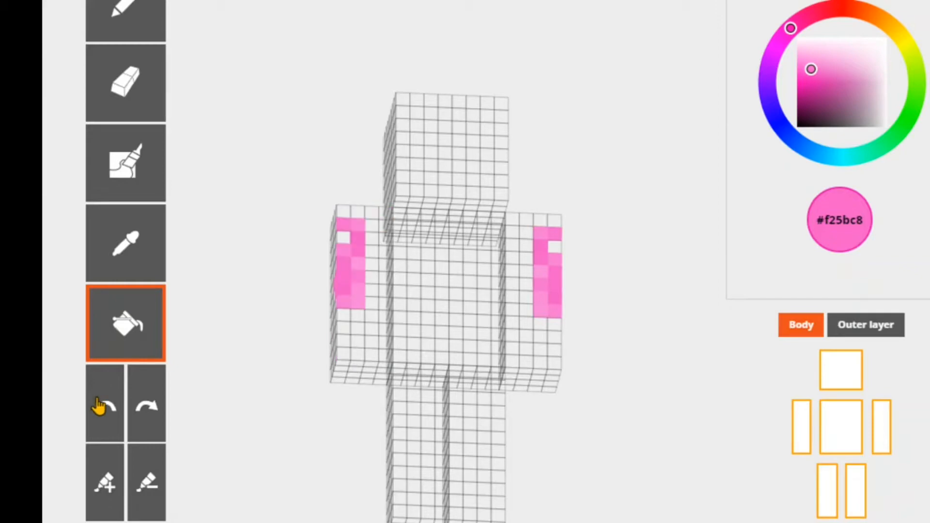
pyautogui.click(537, 347)
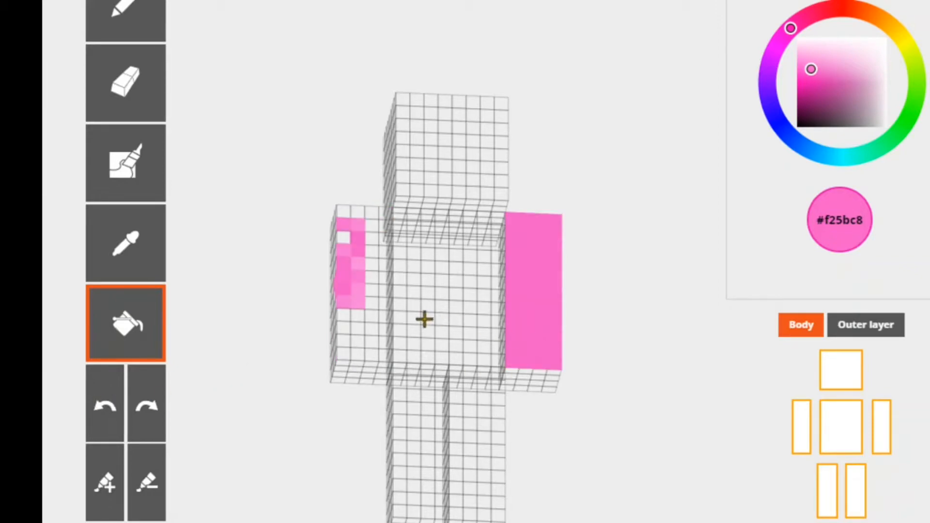
pyautogui.click(93, 404)
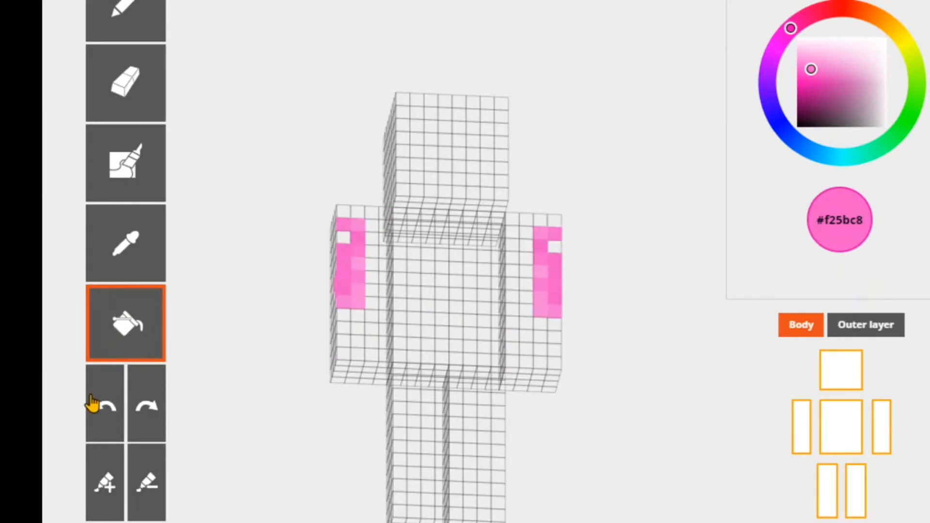
# - Undo all the mirrored pink brush strokes on both arms
pyautogui.click(93, 399)
pyautogui.click(94, 398)
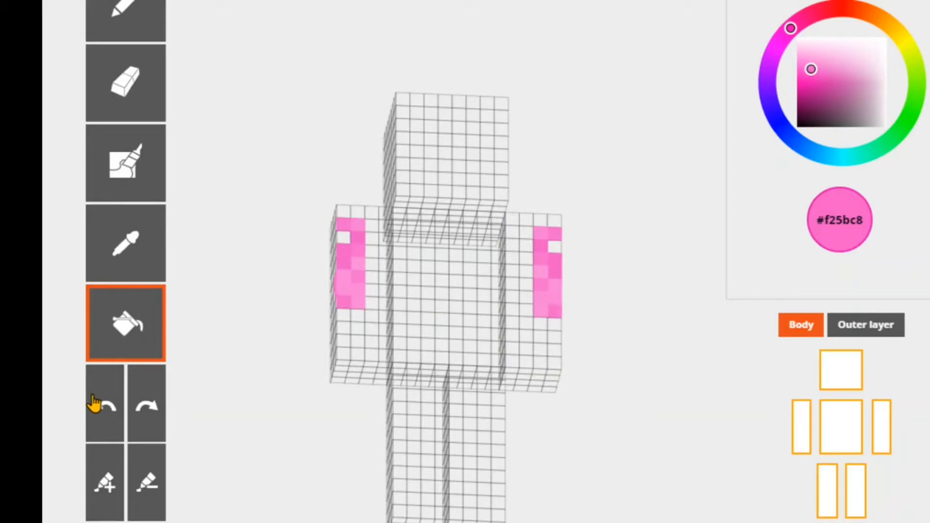
pyautogui.click(93, 399)
pyautogui.click(94, 399)
pyautogui.click(93, 399)
pyautogui.click(93, 399)
pyautogui.click(93, 403)
# - Fill the front faces of both arms with light pink #f25bc8 and erase a small patch from each
pyautogui.click(374, 266)
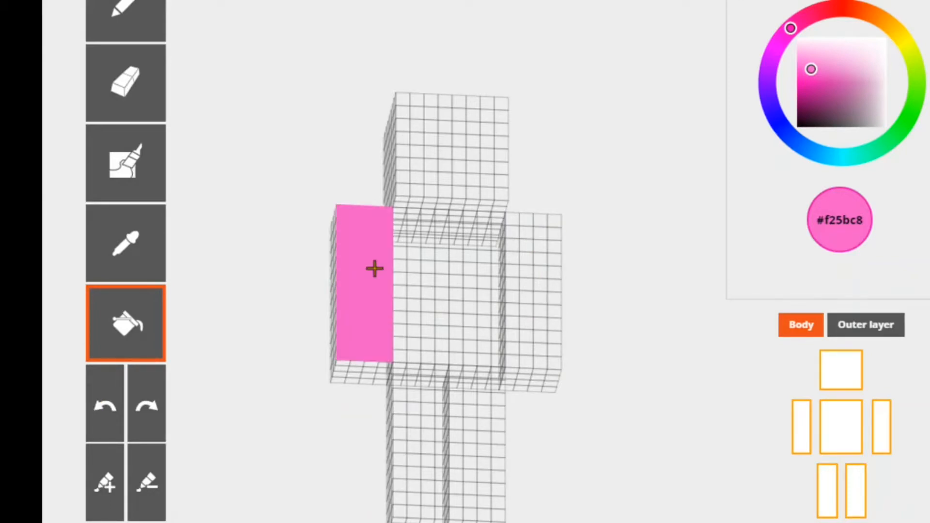
pyautogui.click(523, 264)
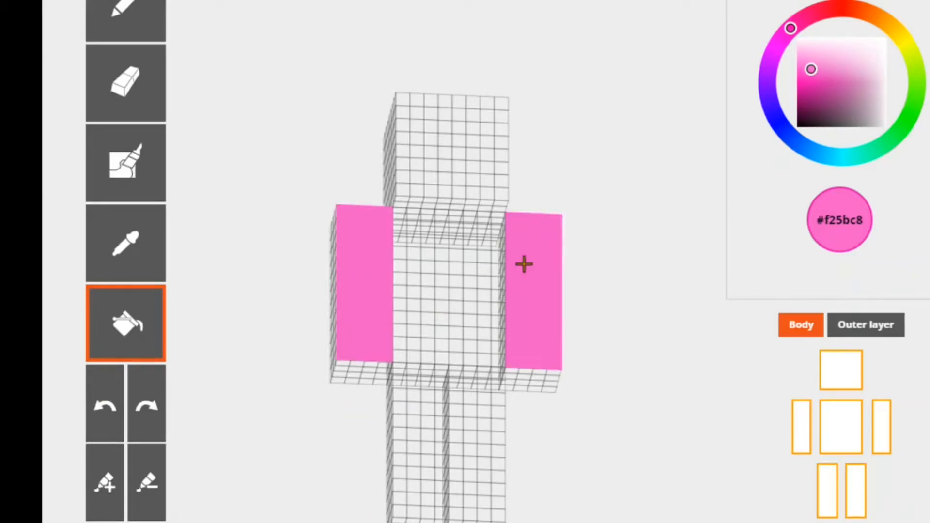
pyautogui.click(124, 80)
pyautogui.moveTo(361, 240)
pyautogui.mouseDown()
pyautogui.moveTo(353, 278)
pyautogui.moveTo(368, 281)
pyautogui.moveTo(372, 244)
pyautogui.mouseUp()
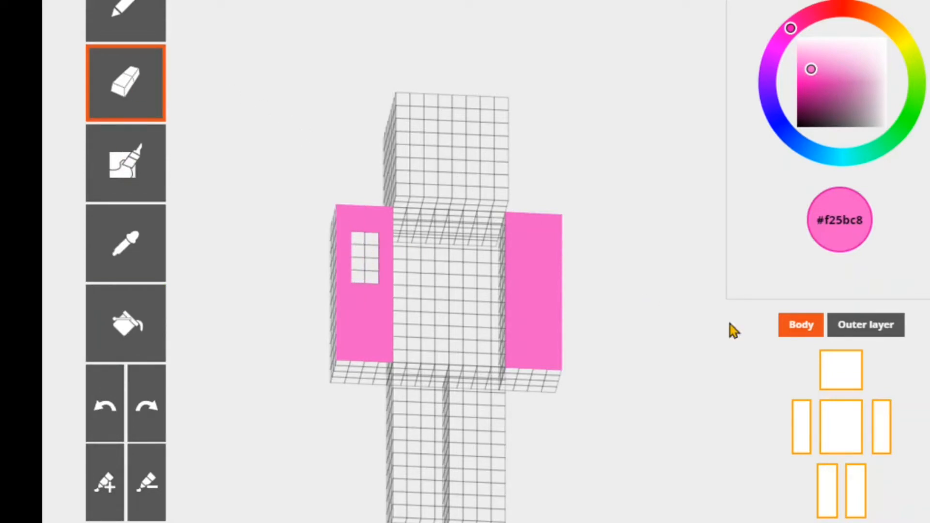
pyautogui.moveTo(542, 257); pyautogui.dragTo(542, 306)
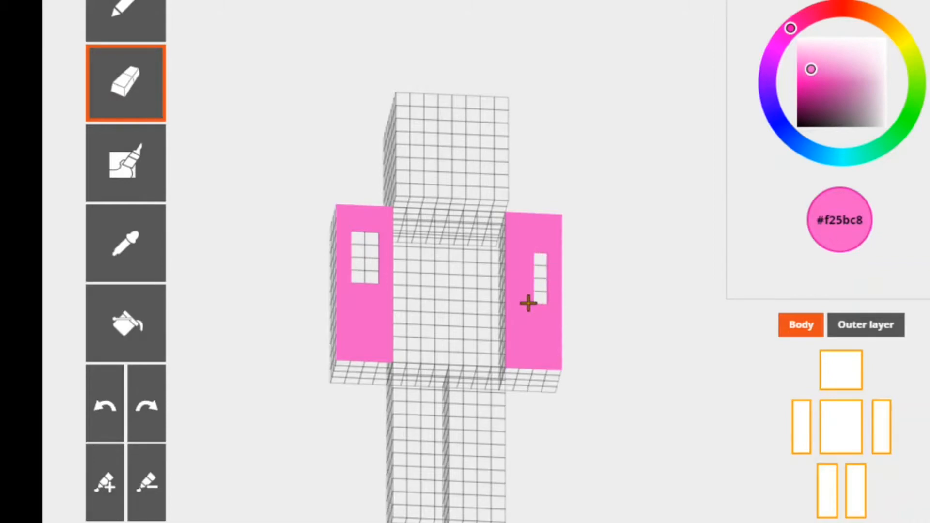
# - Undo the erased patches and the pink fills so both arms are blank
pyautogui.click(110, 409)
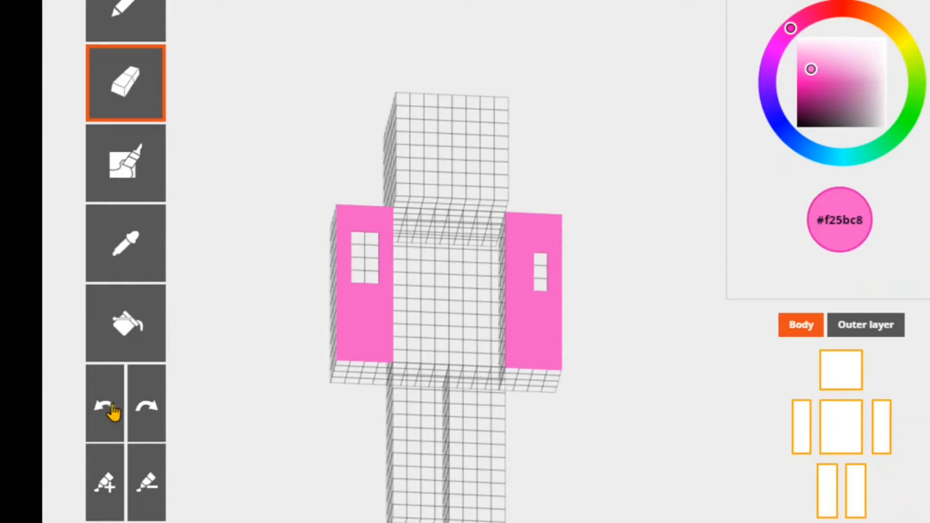
pyautogui.click(108, 410)
pyautogui.click(108, 409)
pyautogui.click(108, 409)
pyautogui.click(107, 410)
pyautogui.click(107, 410)
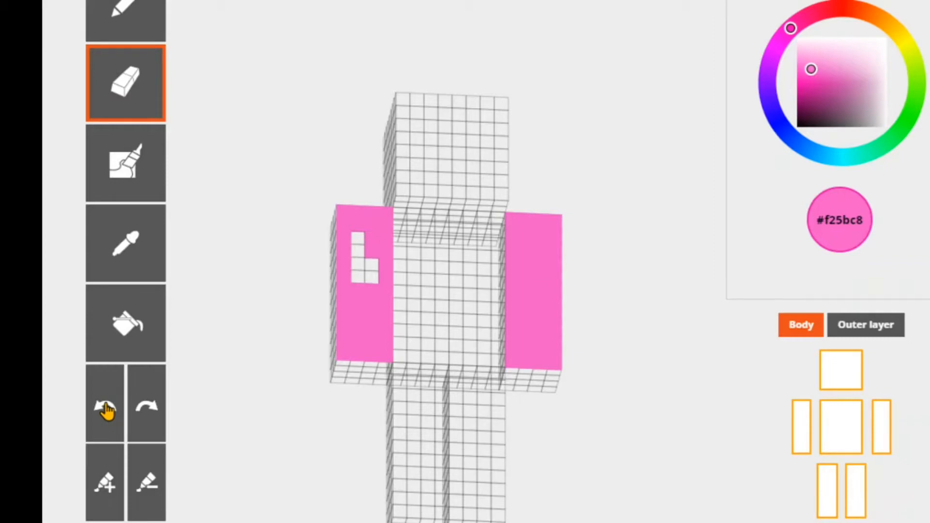
pyautogui.click(107, 410)
pyautogui.click(107, 410)
pyautogui.click(107, 410)
pyautogui.click(107, 410)
pyautogui.click(107, 410)
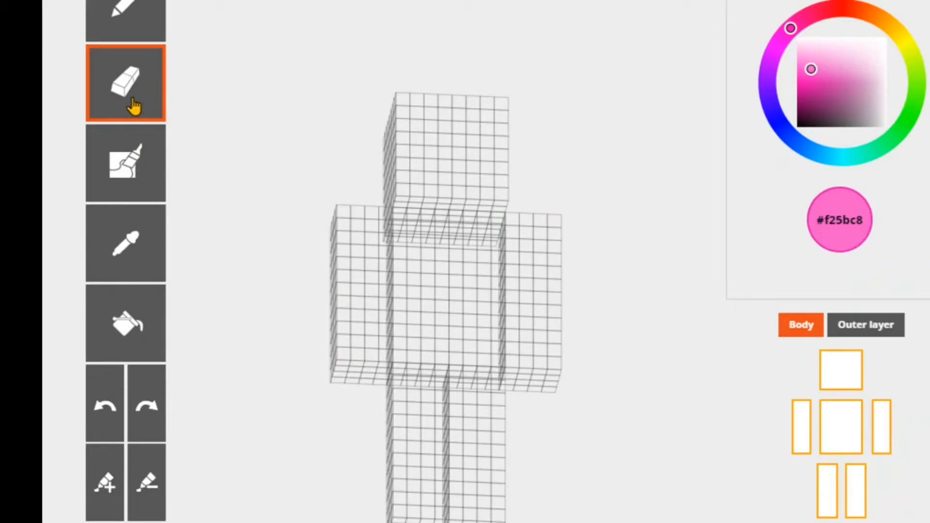
# - Paint light pink #f25bc8 pixels on the outer edge of one arm's front with the Pencil and the auto-tone brush
pyautogui.click(125, 23)
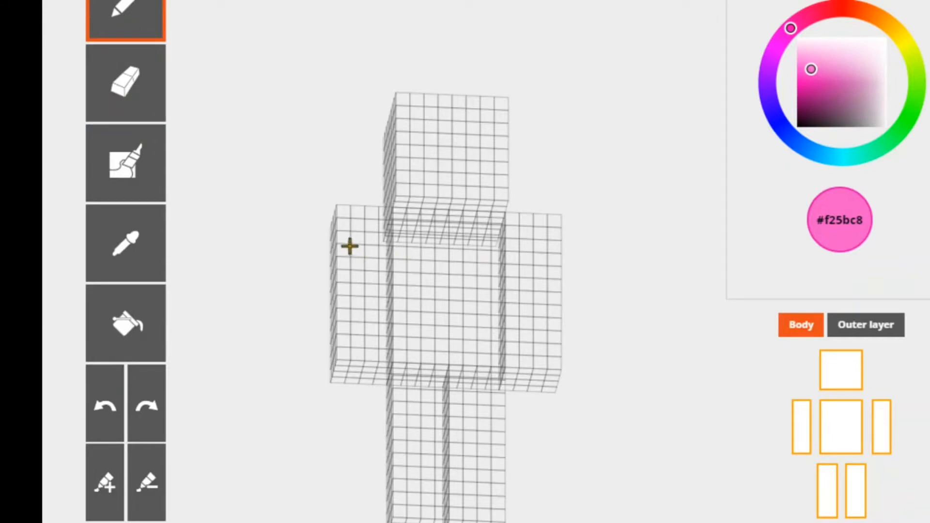
pyautogui.moveTo(346, 237)
pyautogui.mouseDown()
pyautogui.moveTo(354, 284)
pyautogui.moveTo(350, 245)
pyautogui.mouseUp()
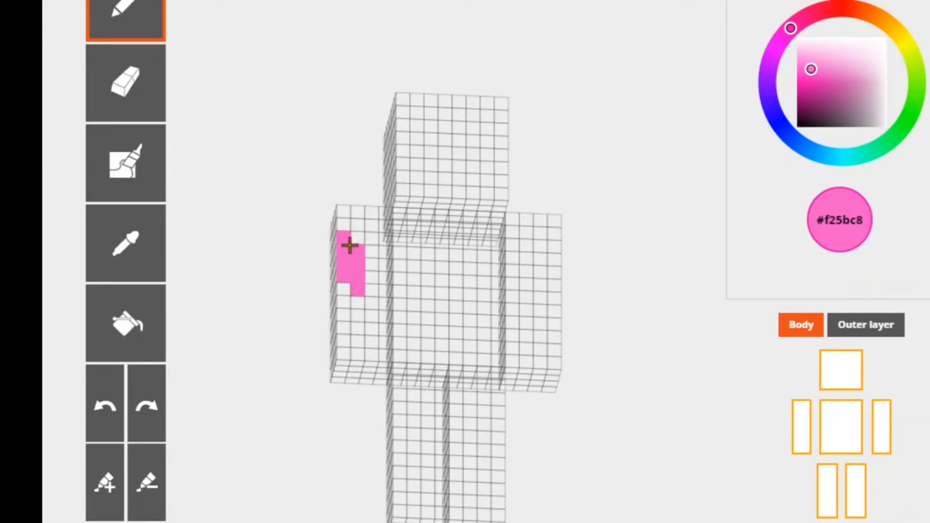
pyautogui.click(125, 162)
pyautogui.moveTo(334, 280); pyautogui.dragTo(352, 326)
# - Turn the Mirror tool back on and undo the pink strokes painted on the single arm
pyautogui.scroll(-5, 824, 354)
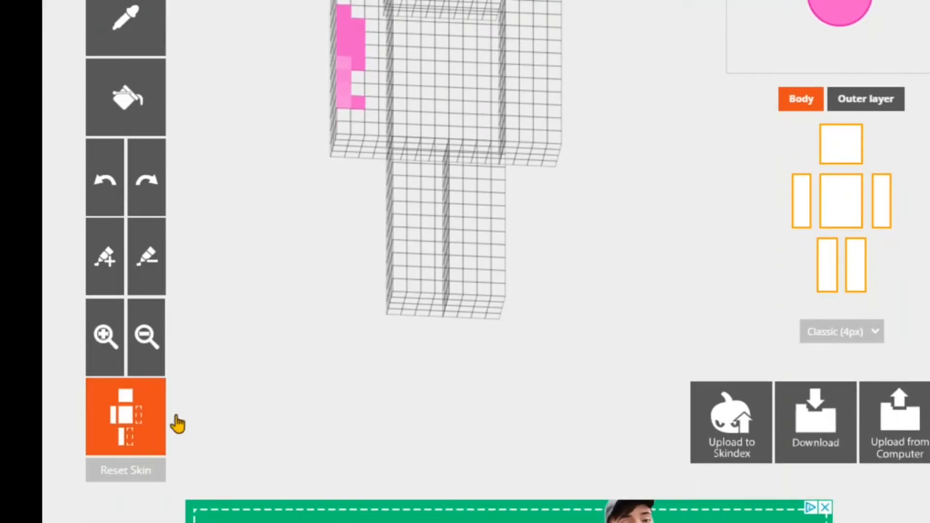
pyautogui.scroll(3, 176, 424)
pyautogui.scroll(2, 465, 262)
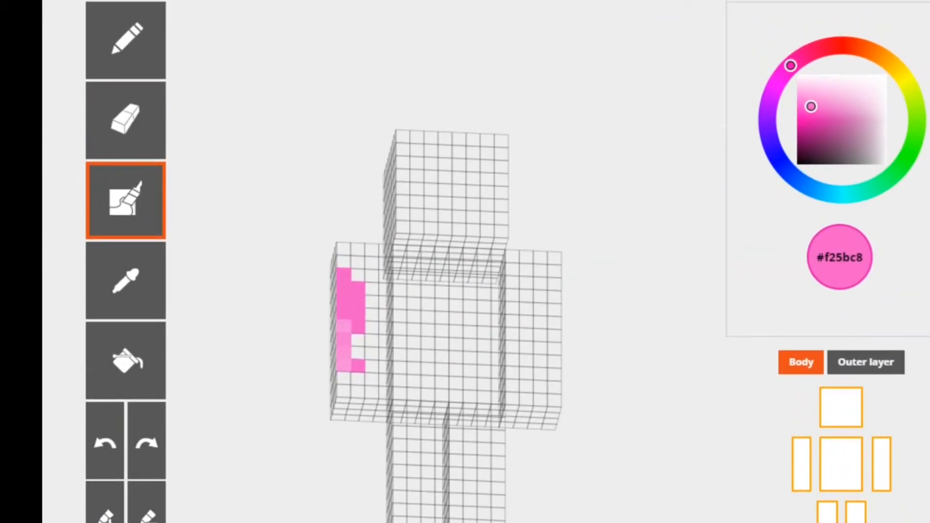
pyautogui.click(104, 443)
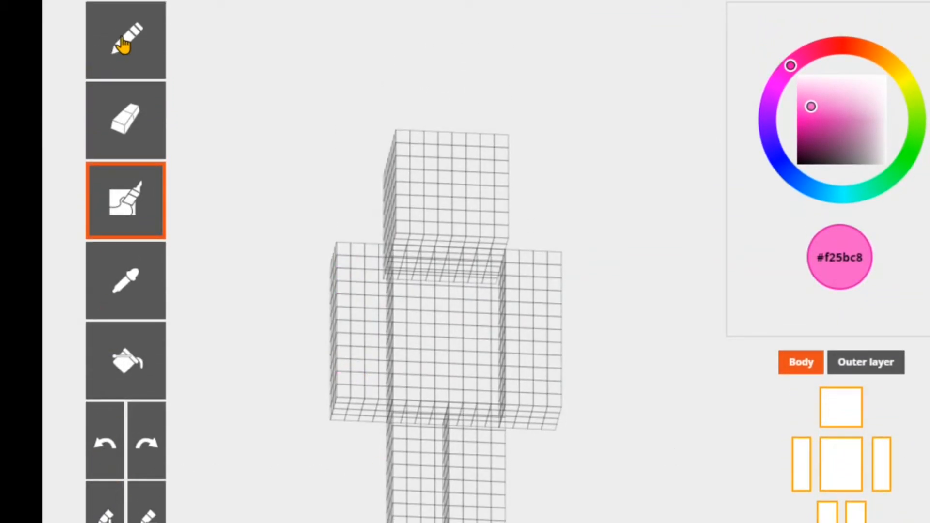
# - Draw mirrored light pink #f25bc8 patches on both arms with the Pencil and erase a few pixels inside them
pyautogui.click(124, 44)
pyautogui.moveTo(347, 272)
pyautogui.mouseDown()
pyautogui.moveTo(350, 329)
pyautogui.moveTo(361, 310)
pyautogui.moveTo(353, 272)
pyautogui.moveTo(366, 270)
pyautogui.moveTo(372, 286)
pyautogui.mouseUp()
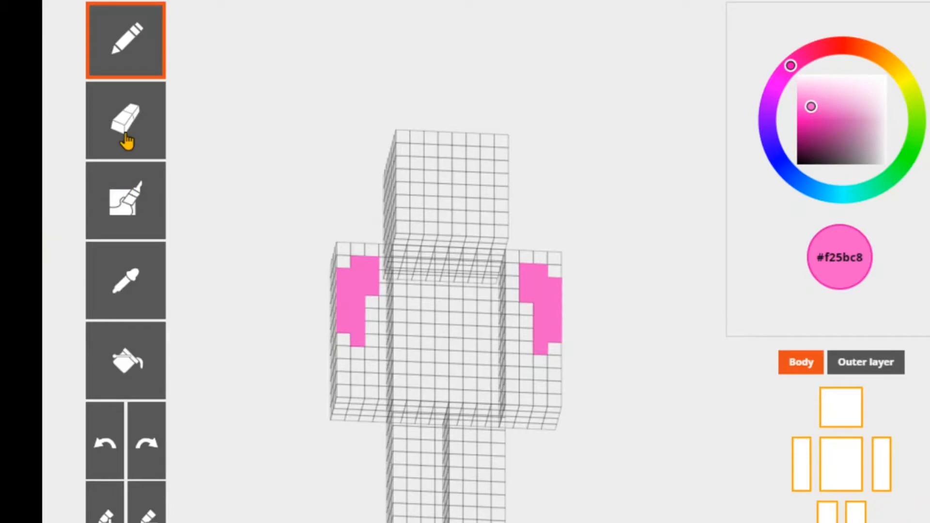
pyautogui.click(159, 144)
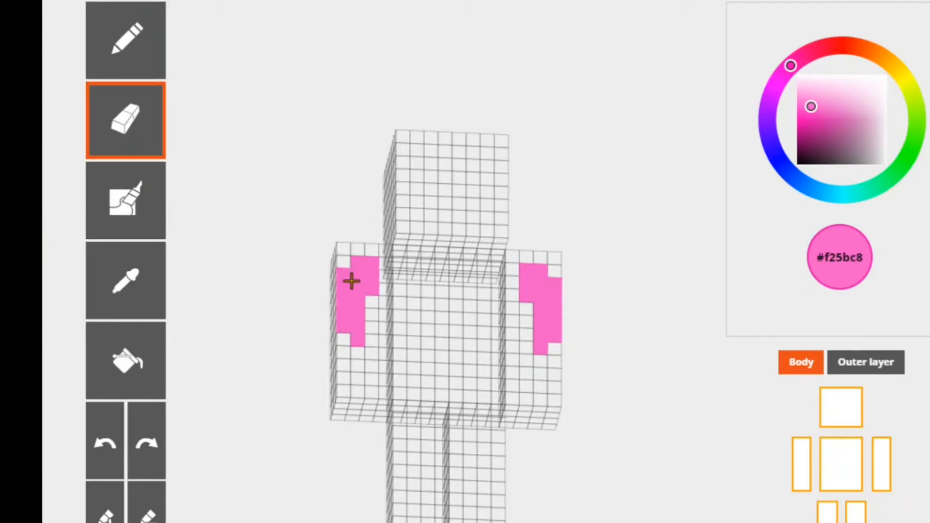
pyautogui.moveTo(351, 281)
pyautogui.mouseDown()
pyautogui.moveTo(349, 297)
pyautogui.moveTo(362, 260)
pyautogui.moveTo(358, 309)
pyautogui.mouseUp()
# - Shade the patches on both arms with the auto-tone brush and bucket-fill one arm's front face with light pink #f25bc8
pyautogui.click(145, 206)
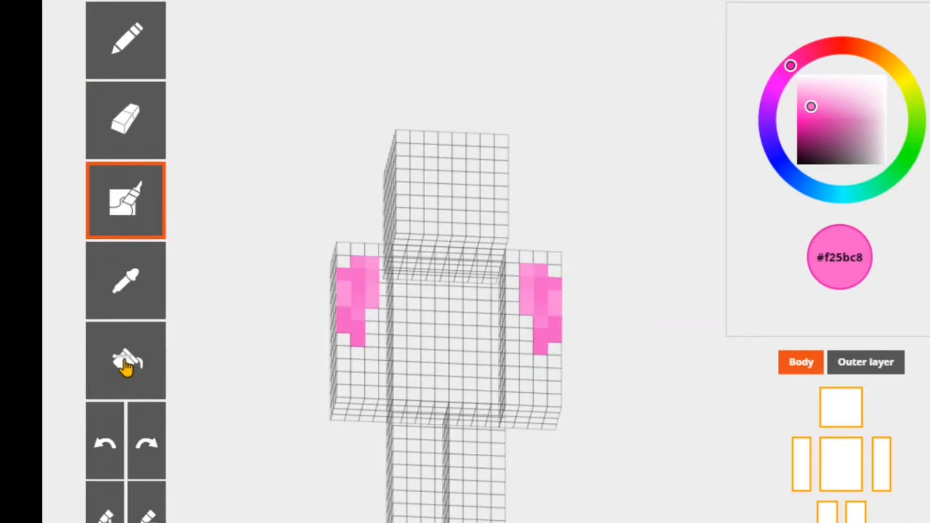
pyautogui.click(126, 368)
pyautogui.click(350, 260)
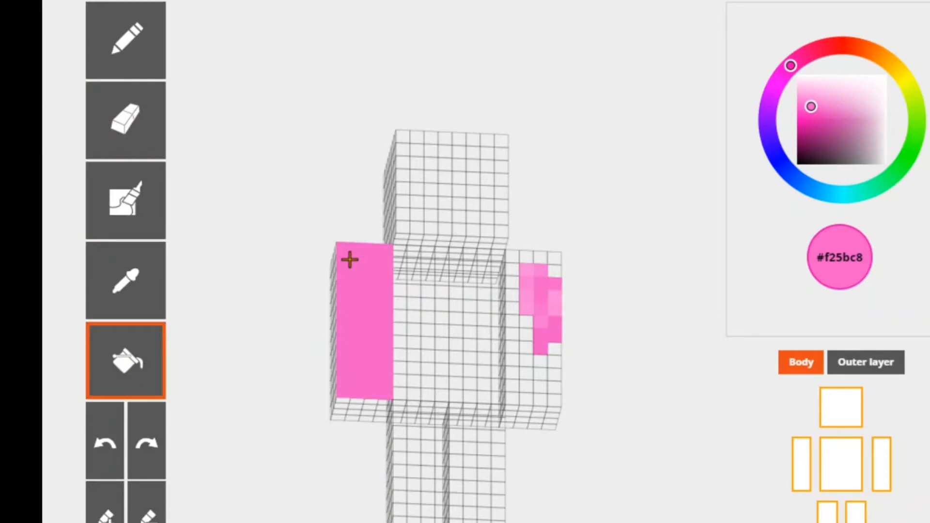
# - Switch the Mirror tool on again after using the bucket fill
pyautogui.scroll(-4, 705, 263)
pyautogui.scroll(3, 705, 263)
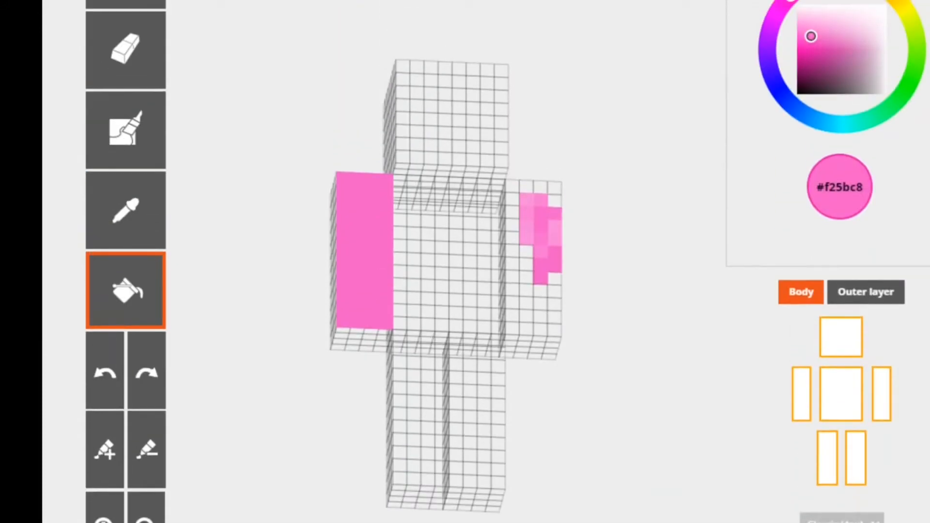
pyautogui.scroll(-6, 258, 287)
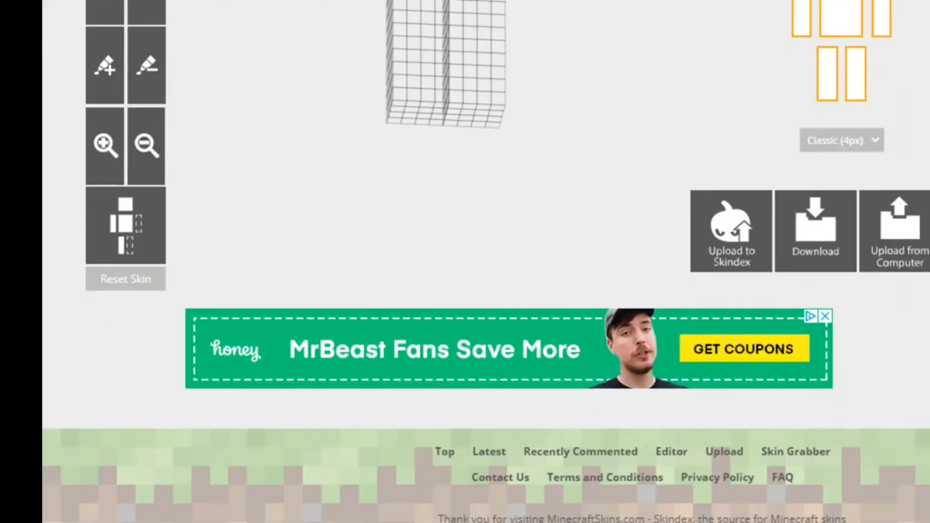
pyautogui.click(128, 237)
pyautogui.scroll(5, 128, 237)
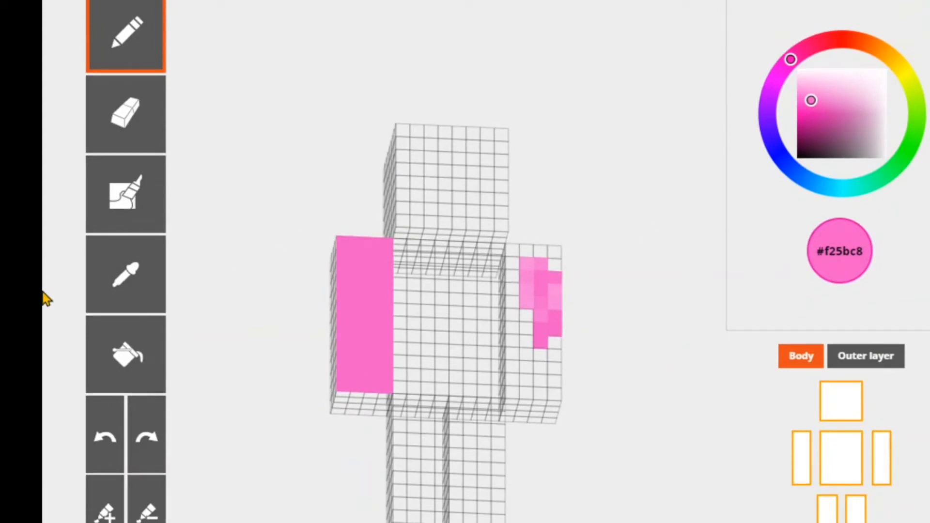
# - Undo the bucket fill, the auto-tone shading and the mirrored pink patches on both arms
pyautogui.click(104, 446)
pyautogui.click(104, 446)
pyautogui.click(104, 446)
pyautogui.click(104, 446)
pyautogui.click(104, 446)
pyautogui.click(104, 445)
pyautogui.click(105, 446)
pyautogui.click(104, 446)
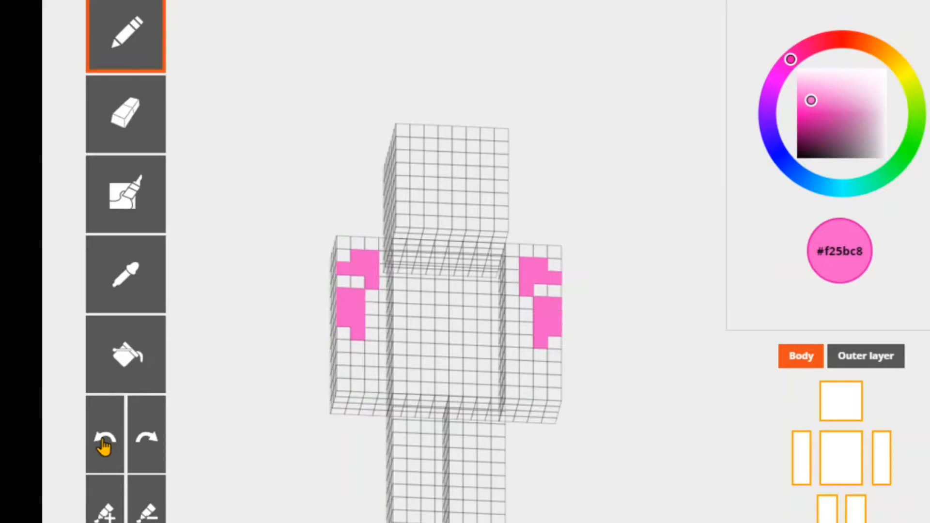
pyautogui.click(105, 446)
pyautogui.click(104, 446)
pyautogui.click(104, 445)
pyautogui.click(104, 446)
pyautogui.click(104, 446)
pyautogui.click(104, 446)
pyautogui.click(104, 446)
pyautogui.click(104, 446)
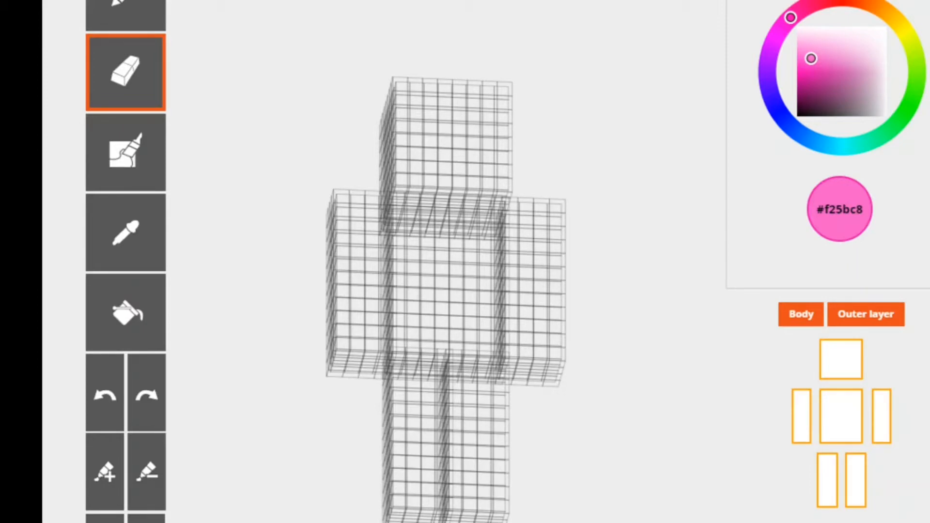
# - Hide the outer layer and paint a light pink #f25bc8 patch across the torso's front with the Pencil
pyautogui.click(881, 320)
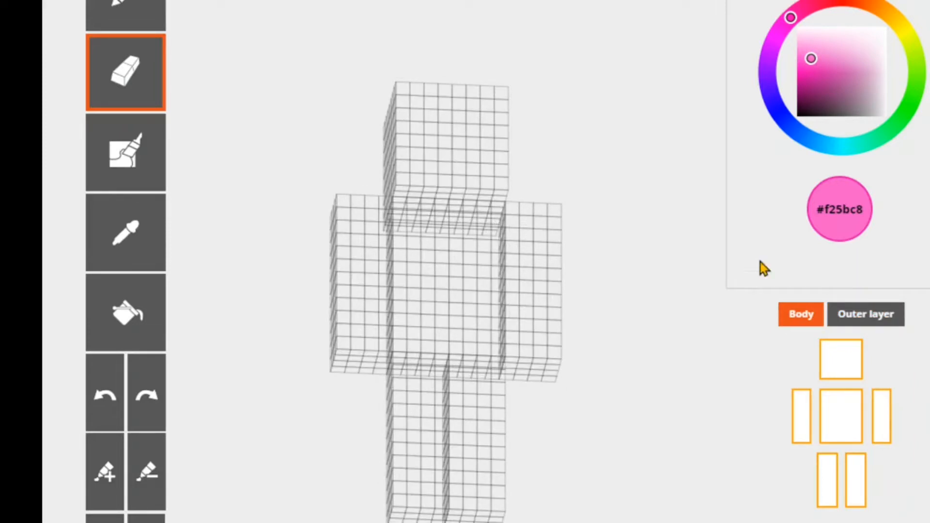
pyautogui.click(139, 19)
pyautogui.moveTo(426, 235)
pyautogui.mouseDown()
pyautogui.moveTo(427, 302)
pyautogui.moveTo(451, 220)
pyautogui.moveTo(472, 245)
pyautogui.moveTo(435, 277)
pyautogui.moveTo(467, 328)
pyautogui.moveTo(455, 345)
pyautogui.moveTo(418, 333)
pyautogui.moveTo(464, 283)
pyautogui.moveTo(455, 310)
pyautogui.moveTo(486, 216)
pyautogui.moveTo(477, 305)
pyautogui.moveTo(493, 329)
pyautogui.mouseUp()
pyautogui.scroll(-3, 725, 460)
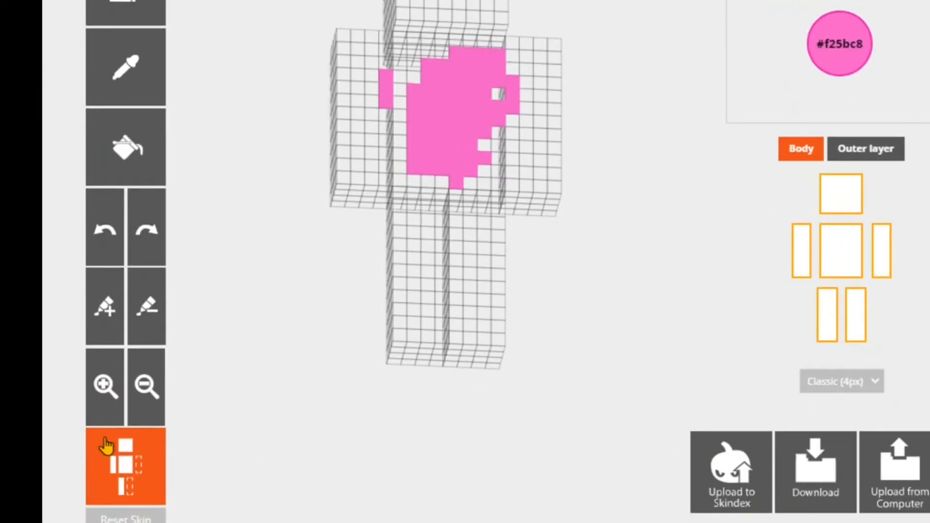
# - Turn the Mirror tool off, undo the stray pink strokes beside the torso and fill the gaps in the torso patch
pyautogui.click(105, 466)
pyautogui.scroll(2, 104, 467)
pyautogui.scroll(1, 798, 318)
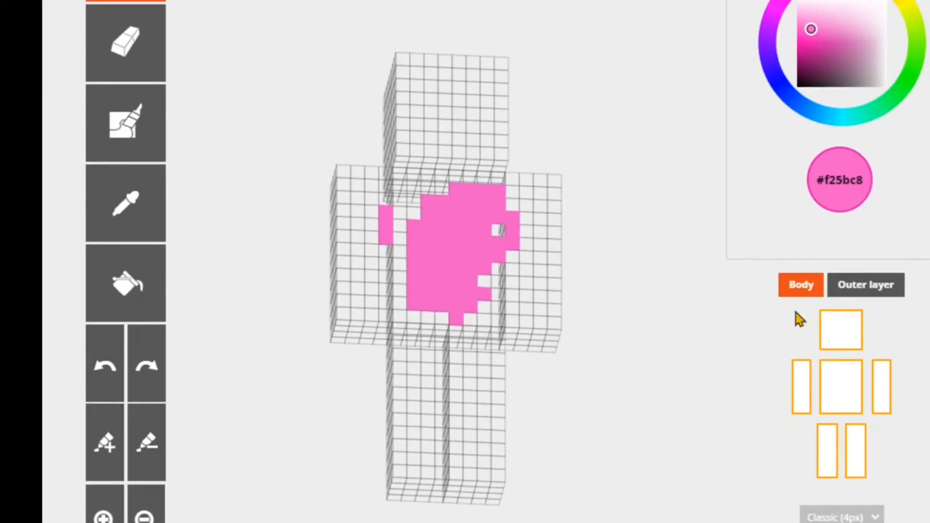
pyautogui.click(99, 370)
pyautogui.click(98, 370)
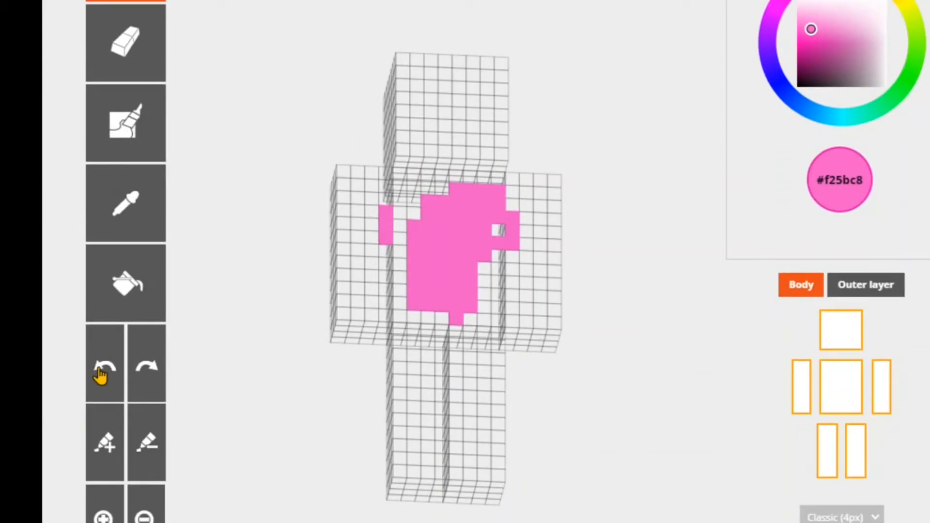
pyautogui.click(99, 370)
pyautogui.click(99, 370)
pyautogui.moveTo(509, 218)
pyautogui.mouseDown()
pyautogui.moveTo(499, 216)
pyautogui.moveTo(494, 291)
pyautogui.moveTo(485, 274)
pyautogui.mouseUp()
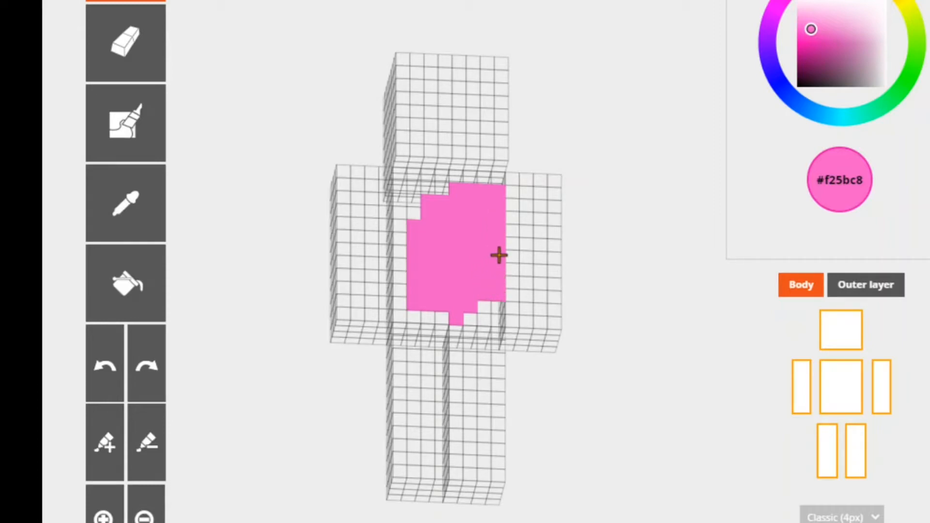
# - Show the outer layer, try light pink #f25bc8 strokes on it over the torso patch, and undo them
pyautogui.click(865, 288)
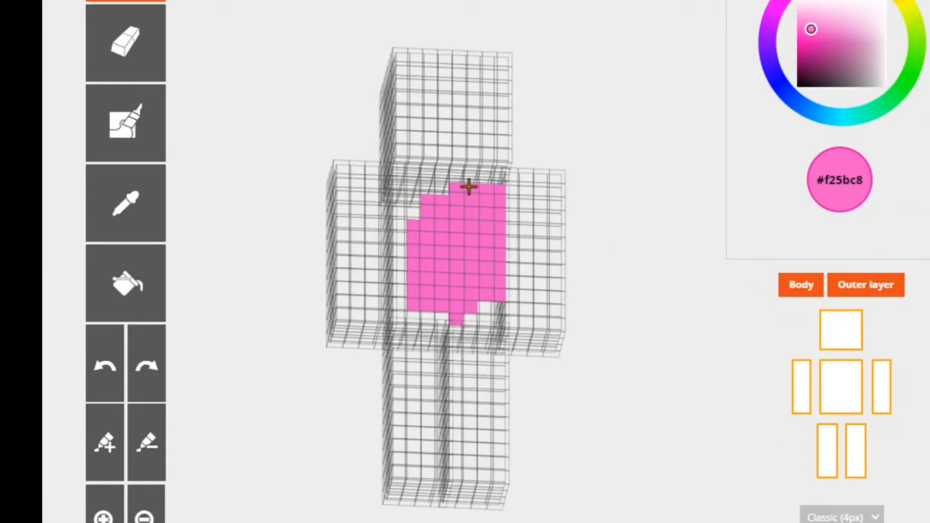
pyautogui.moveTo(469, 187)
pyautogui.mouseDown()
pyautogui.moveTo(464, 262)
pyautogui.moveTo(434, 272)
pyautogui.moveTo(408, 208)
pyautogui.mouseUp()
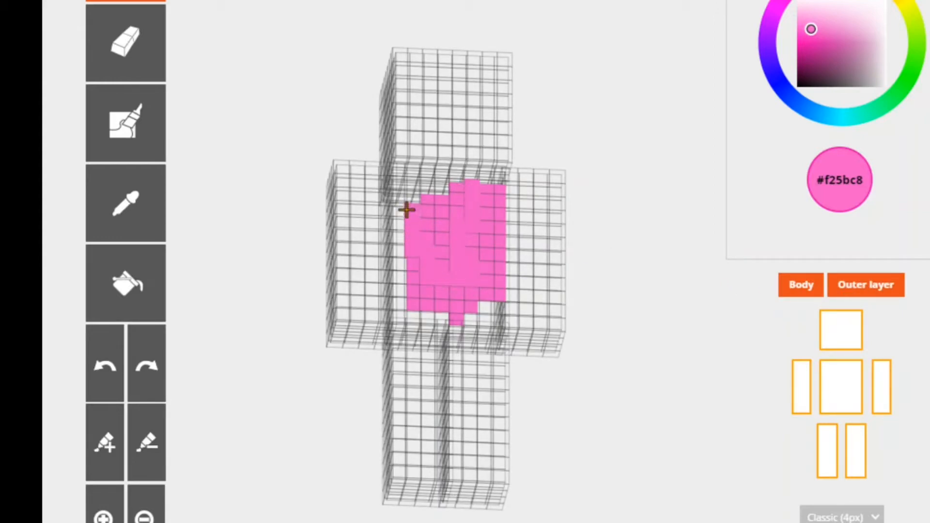
pyautogui.click(111, 372)
pyautogui.click(112, 372)
pyautogui.click(111, 372)
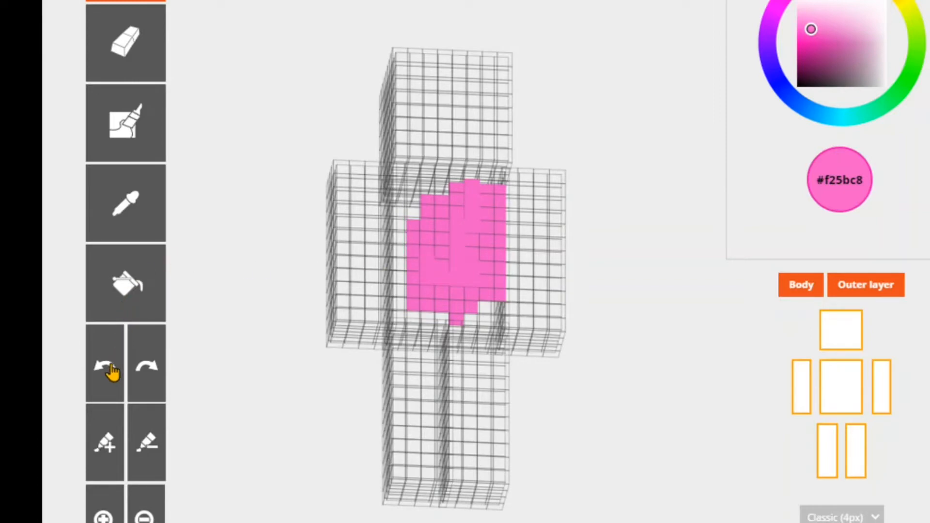
pyautogui.click(111, 372)
pyautogui.click(112, 373)
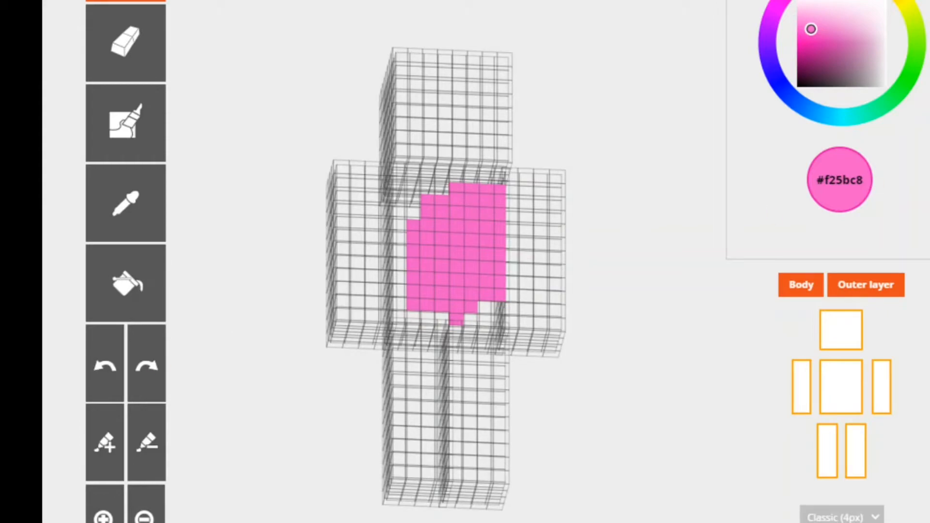
# - Set the colour to orange #ff6a14 and paint an outer-layer patch over the pink torso area with the Pencil
pyautogui.scroll(4, 849, 170)
pyautogui.click(869, 161)
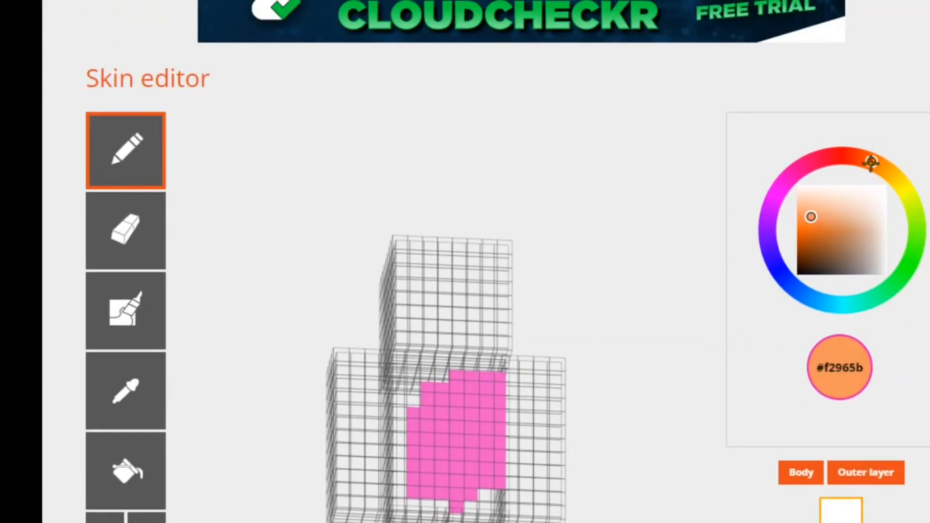
pyautogui.click(829, 223)
pyautogui.click(797, 223)
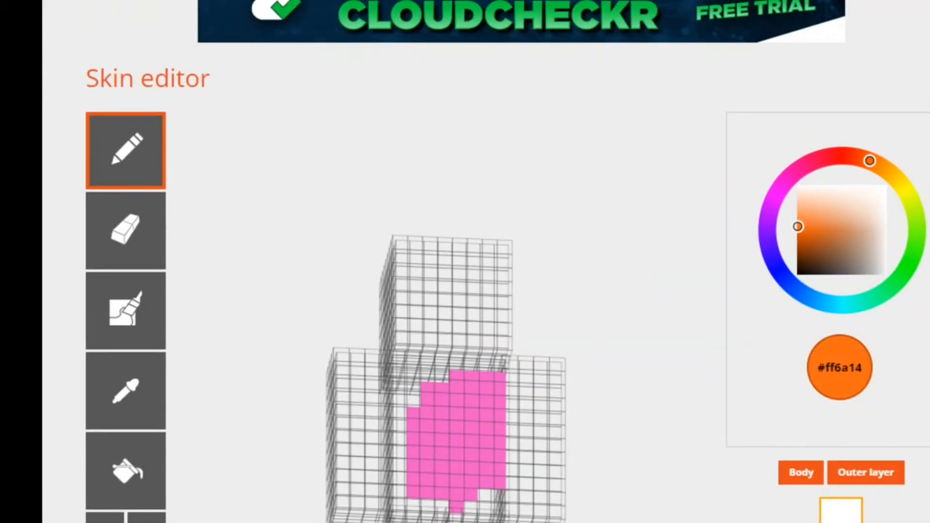
pyautogui.scroll(-4, 798, 224)
pyautogui.moveTo(443, 173)
pyautogui.mouseDown()
pyautogui.moveTo(434, 233)
pyautogui.moveTo(460, 246)
pyautogui.moveTo(448, 217)
pyautogui.moveTo(466, 224)
pyautogui.moveTo(480, 209)
pyautogui.moveTo(490, 231)
pyautogui.moveTo(507, 212)
pyautogui.moveTo(490, 260)
pyautogui.moveTo(478, 243)
pyautogui.moveTo(455, 280)
pyautogui.moveTo(420, 287)
pyautogui.mouseUp()
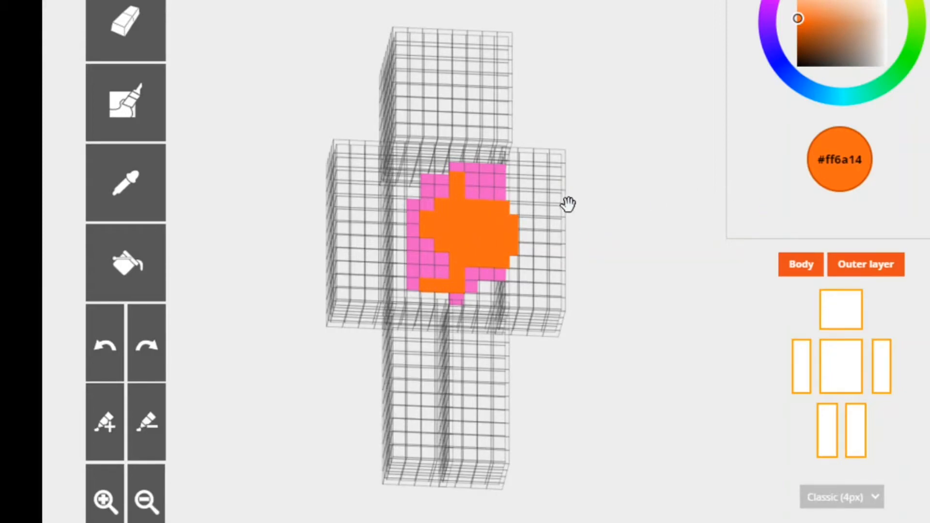
pyautogui.moveTo(590, 215); pyautogui.dragTo(560, 288)
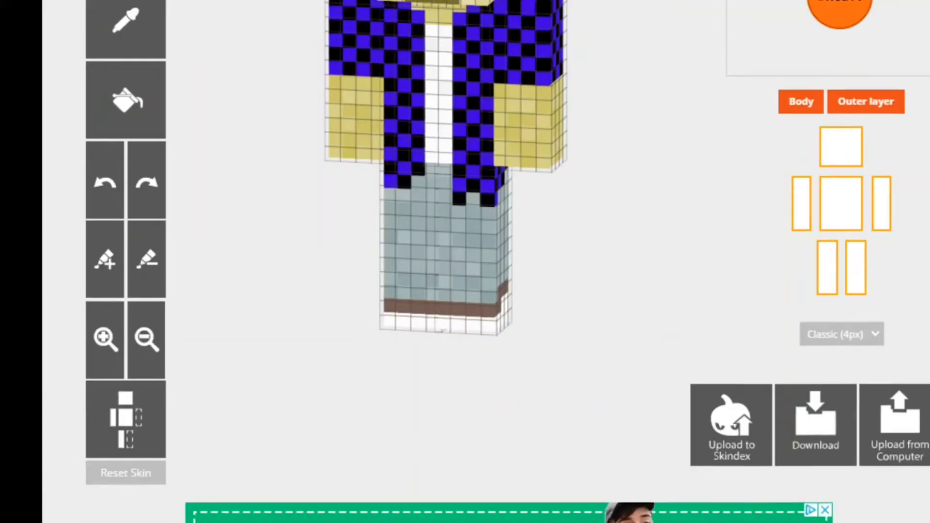
# - Hide the outer layer of the checkered-shirt skin, examine its body from another angle, and show the outer layer again
pyautogui.scroll(3, 466, 261)
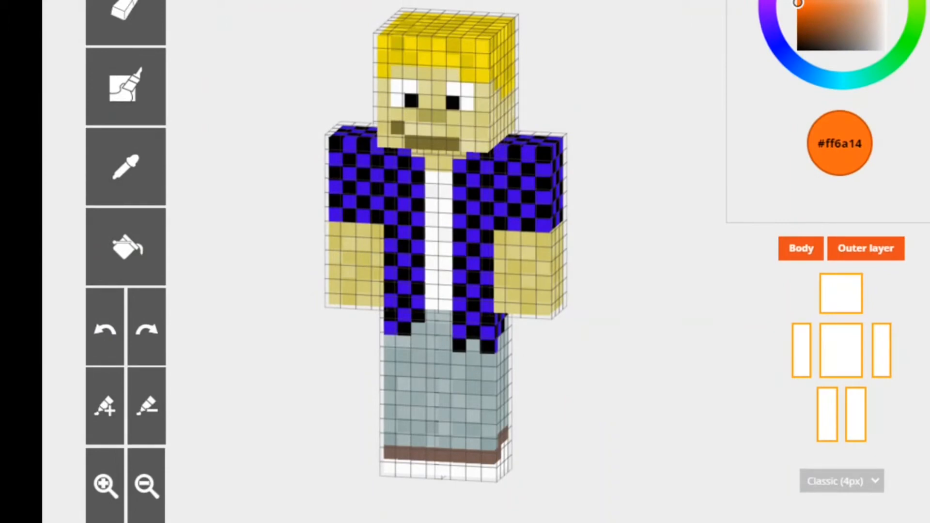
pyautogui.click(857, 254)
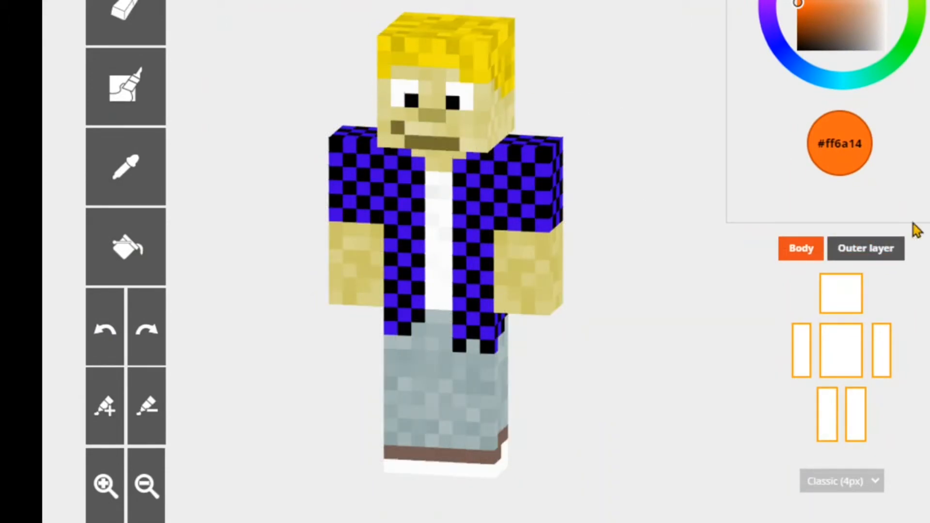
pyautogui.moveTo(591, 68); pyautogui.dragTo(664, 71)
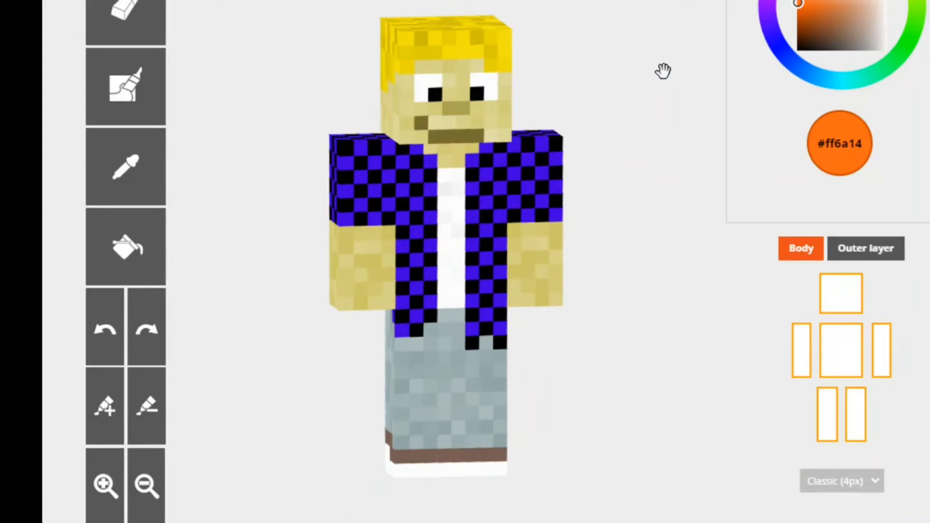
pyautogui.click(840, 251)
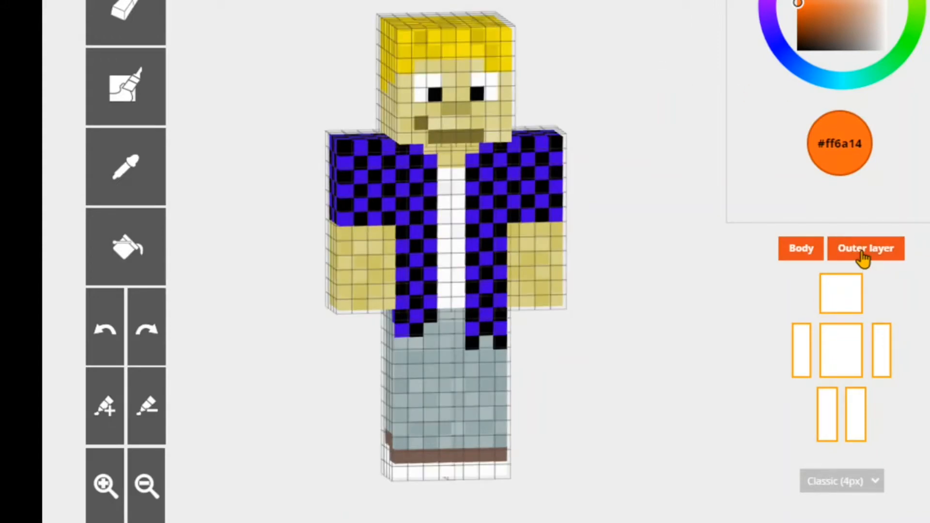
# - Switch the body and the outer layer off and on in turn to compare them, finishing with both shown
pyautogui.click(817, 251)
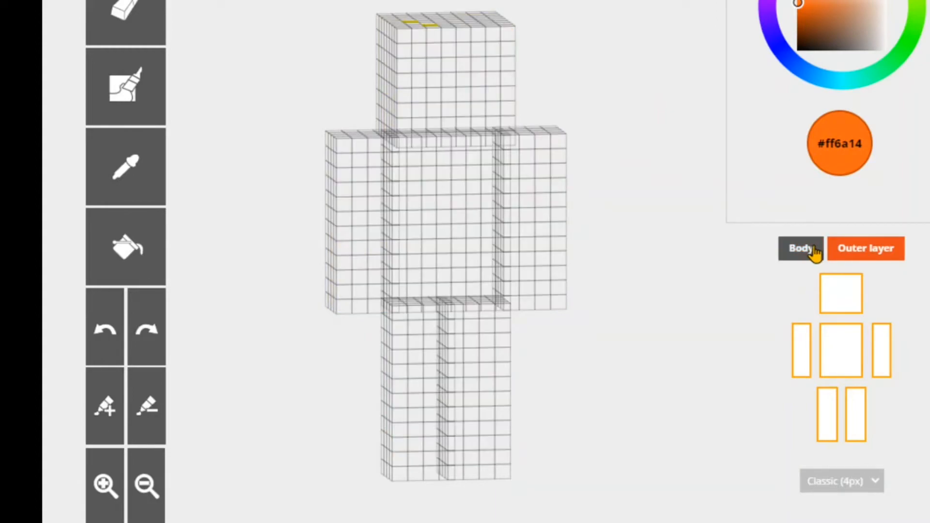
pyautogui.click(816, 251)
pyautogui.click(874, 254)
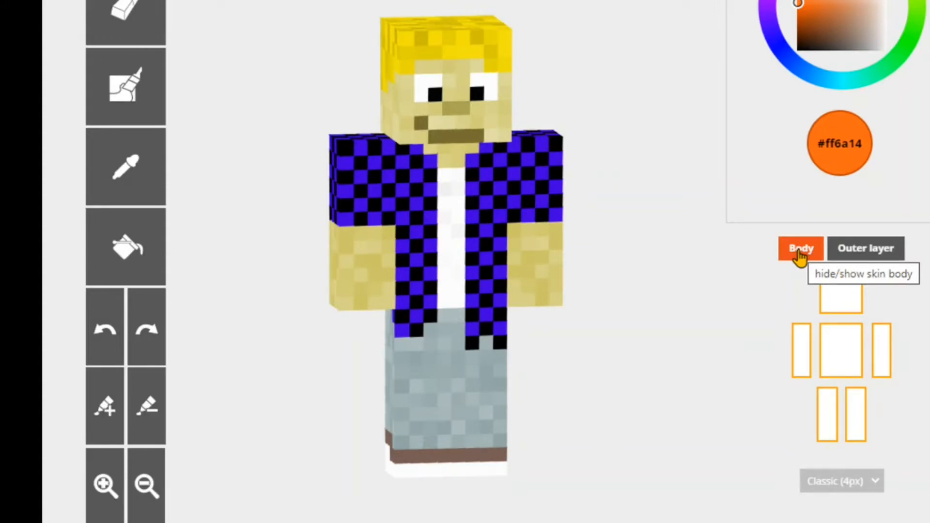
pyautogui.click(800, 253)
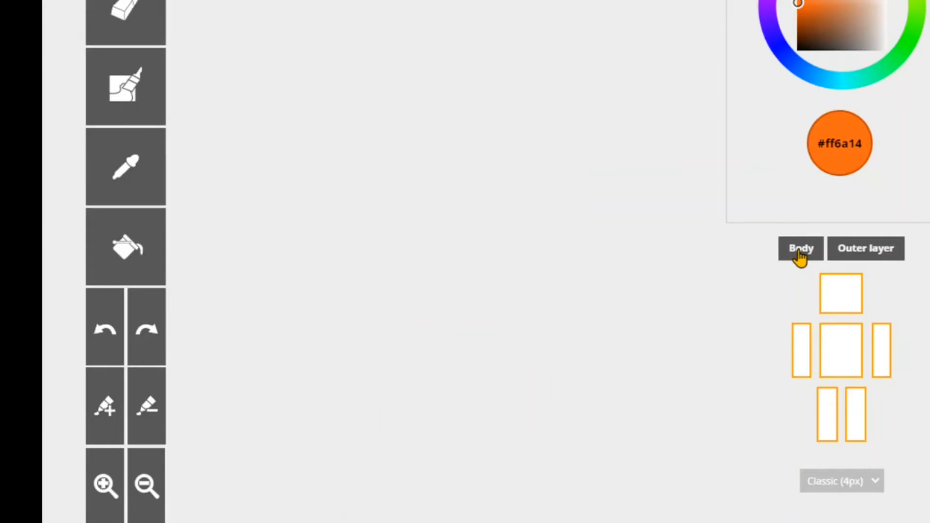
pyautogui.click(801, 253)
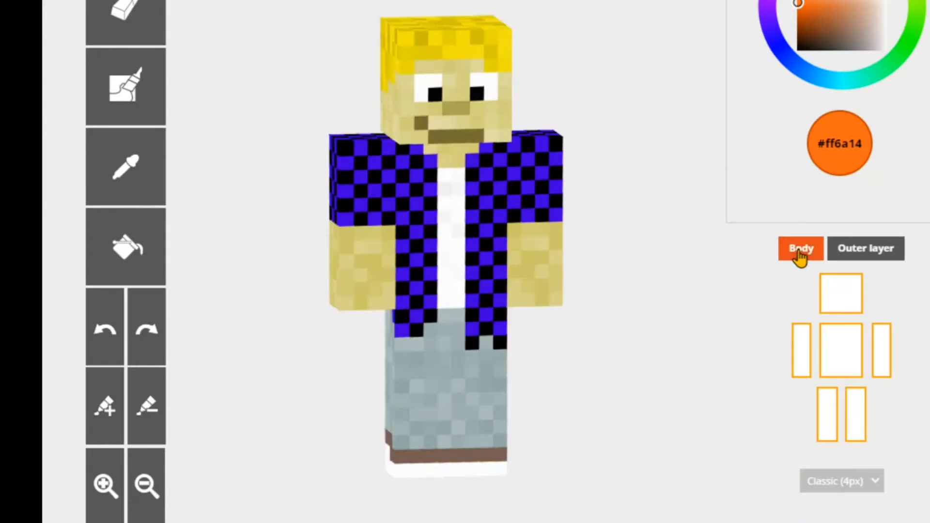
pyautogui.click(855, 262)
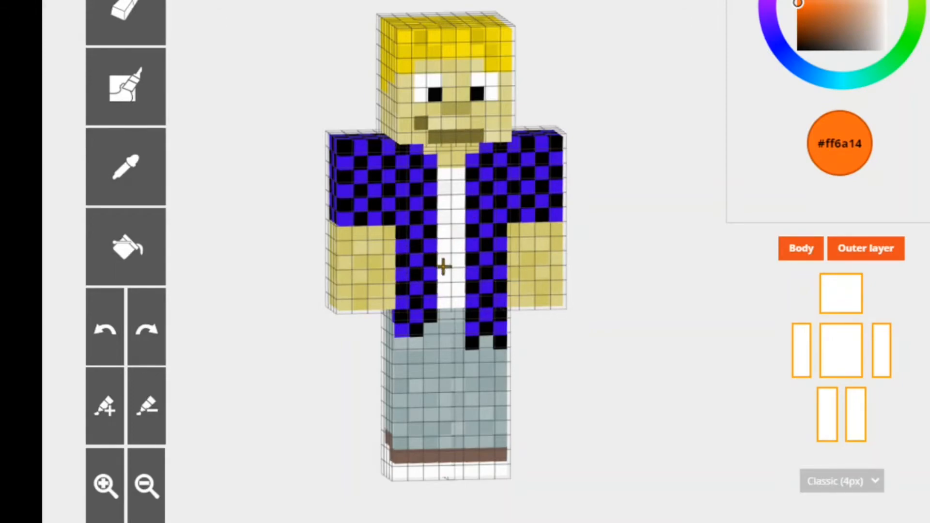
# - Set the painting colour to dark red #8e2d25
pyautogui.scroll(2, 795, 87)
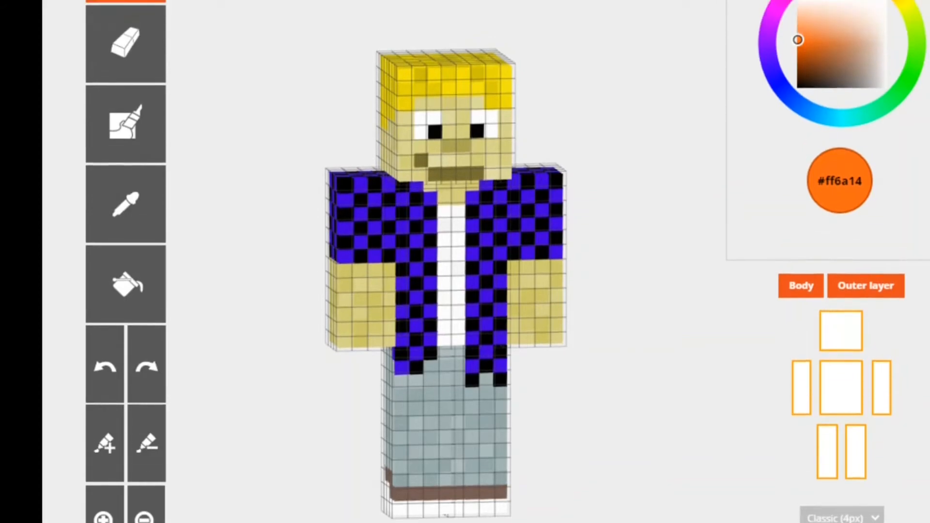
pyautogui.moveTo(898, 85); pyautogui.dragTo(811, 145)
pyautogui.moveTo(819, 181); pyautogui.dragTo(846, 24)
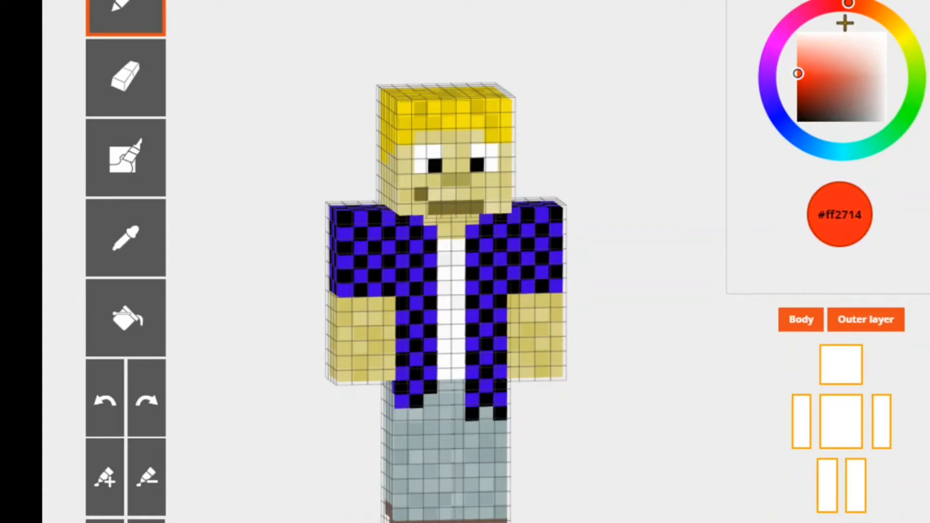
pyautogui.click(825, 98)
pyautogui.moveTo(825, 99)
pyautogui.mouseDown()
pyautogui.moveTo(853, 92)
pyautogui.moveTo(858, 78)
pyautogui.moveTo(842, 77)
pyautogui.moveTo(834, 90)
pyautogui.mouseUp()
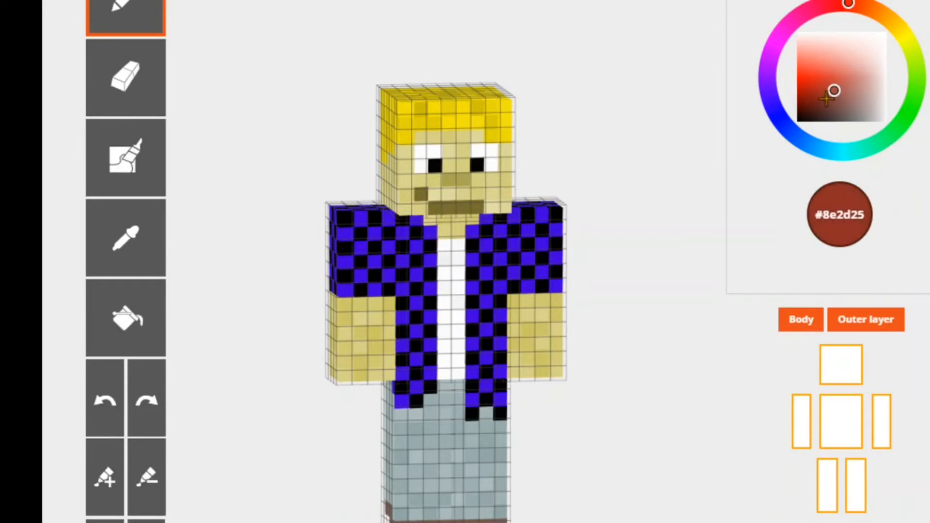
# - Hide the body and paint a dark red #8e2d25 auto-tone band on the outer layer from the lower torso to the arm
pyautogui.click(802, 321)
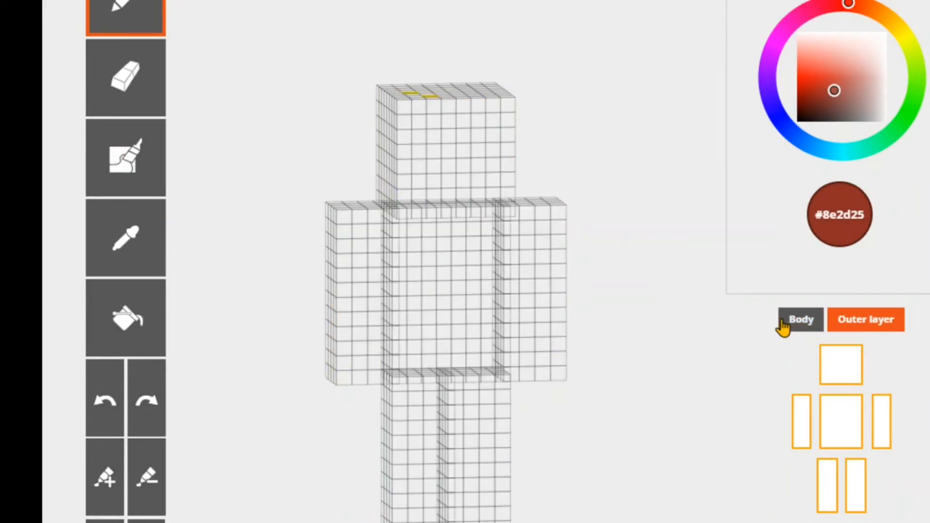
pyautogui.click(146, 173)
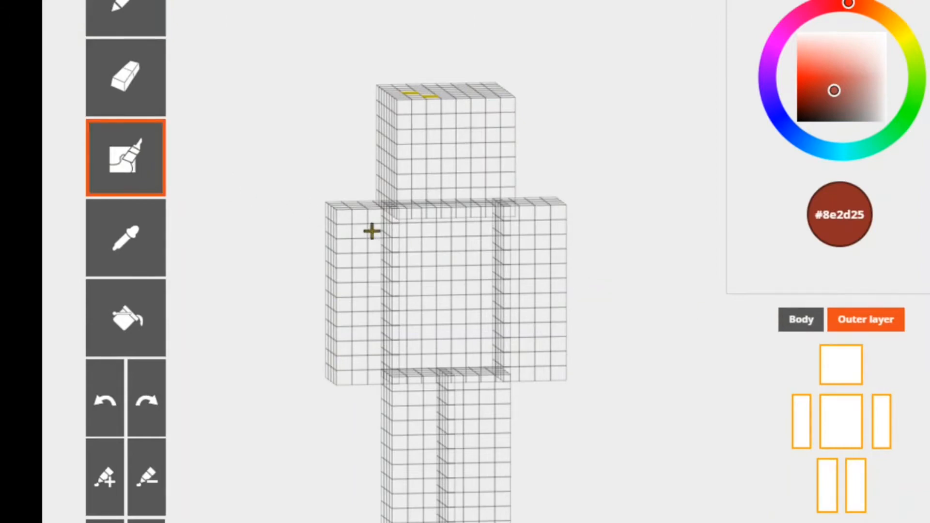
pyautogui.moveTo(426, 331)
pyautogui.mouseDown()
pyautogui.moveTo(440, 355)
pyautogui.moveTo(464, 348)
pyautogui.moveTo(443, 337)
pyautogui.moveTo(472, 337)
pyautogui.moveTo(436, 318)
pyautogui.moveTo(471, 332)
pyautogui.moveTo(412, 346)
pyautogui.moveTo(436, 342)
pyautogui.mouseUp()
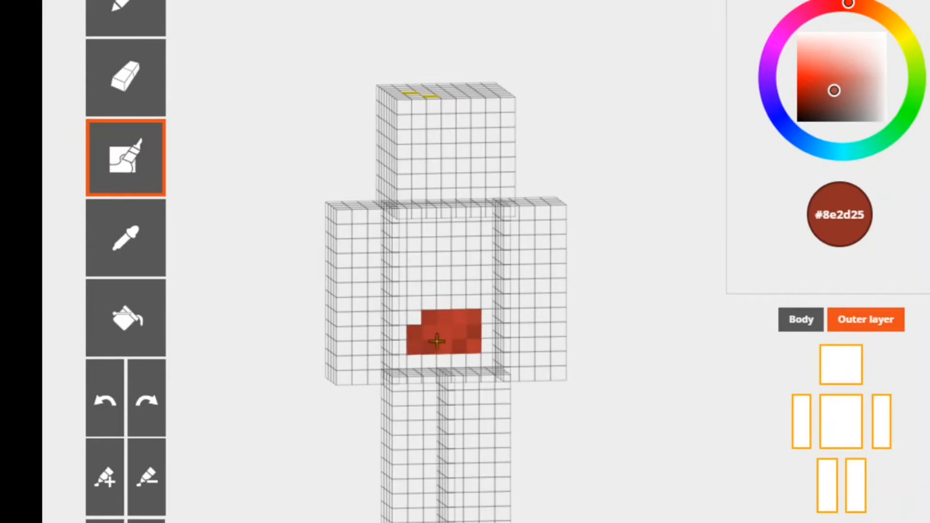
pyautogui.moveTo(501, 324)
pyautogui.mouseDown()
pyautogui.moveTo(490, 334)
pyautogui.moveTo(490, 307)
pyautogui.moveTo(518, 304)
pyautogui.moveTo(516, 291)
pyautogui.mouseUp()
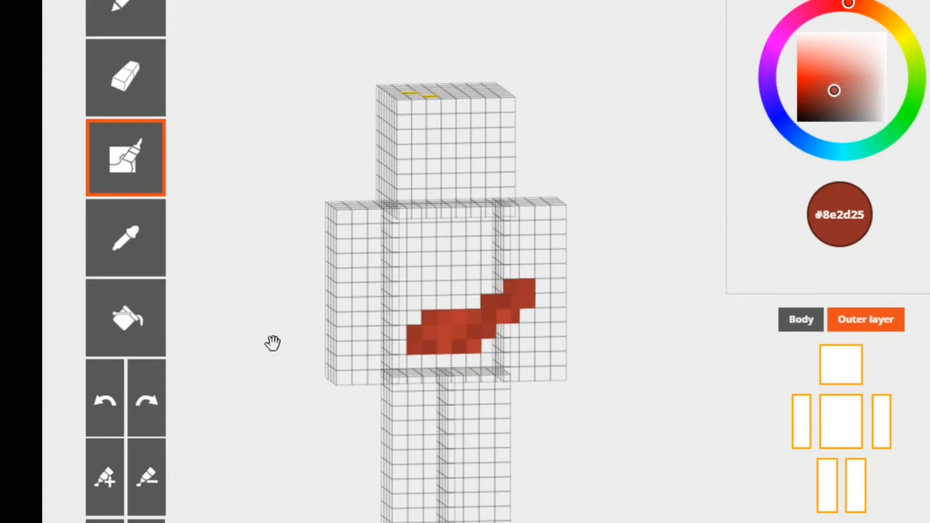
# - Undo the auto-tone pixels leading onto the arm and redo the last two undone pixels on the torso
pyautogui.click(100, 409)
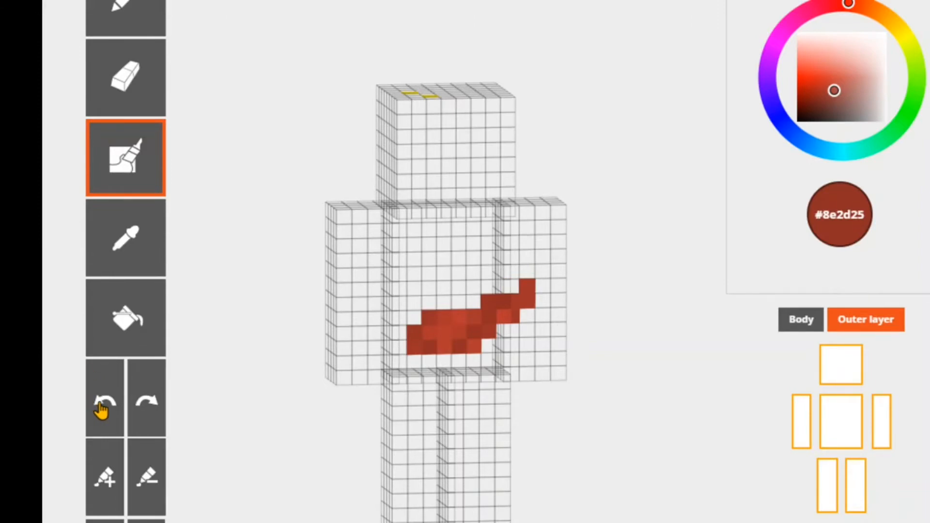
pyautogui.click(99, 409)
pyautogui.click(96, 409)
pyautogui.click(96, 409)
pyautogui.click(95, 409)
pyautogui.click(95, 409)
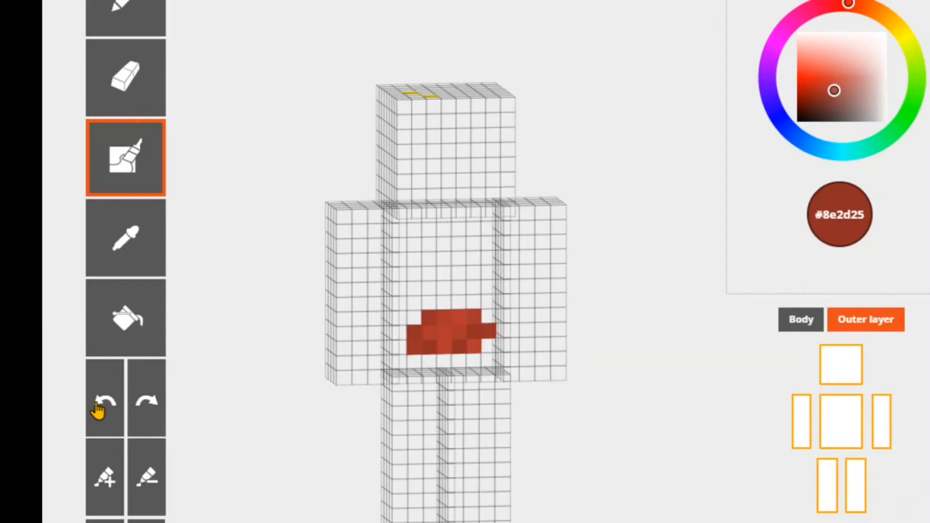
pyautogui.click(96, 409)
pyautogui.click(95, 409)
pyautogui.click(147, 417)
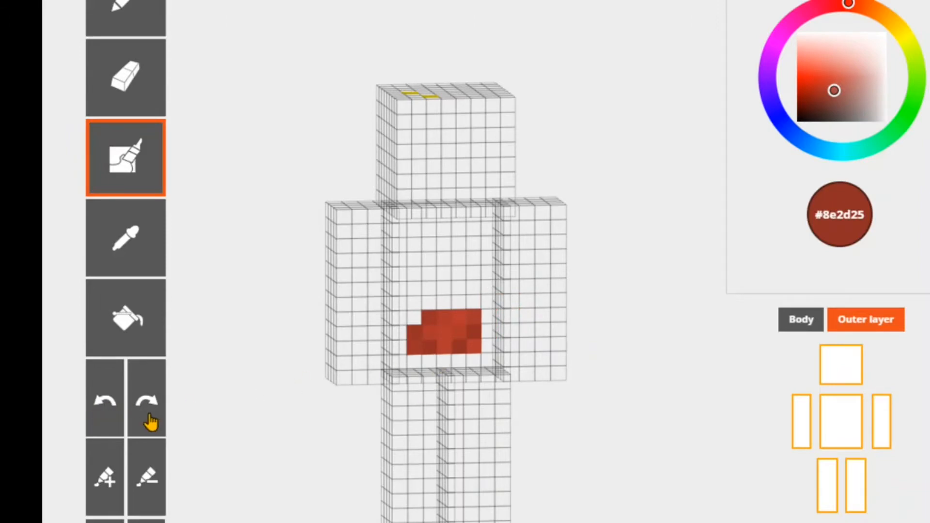
pyautogui.click(148, 416)
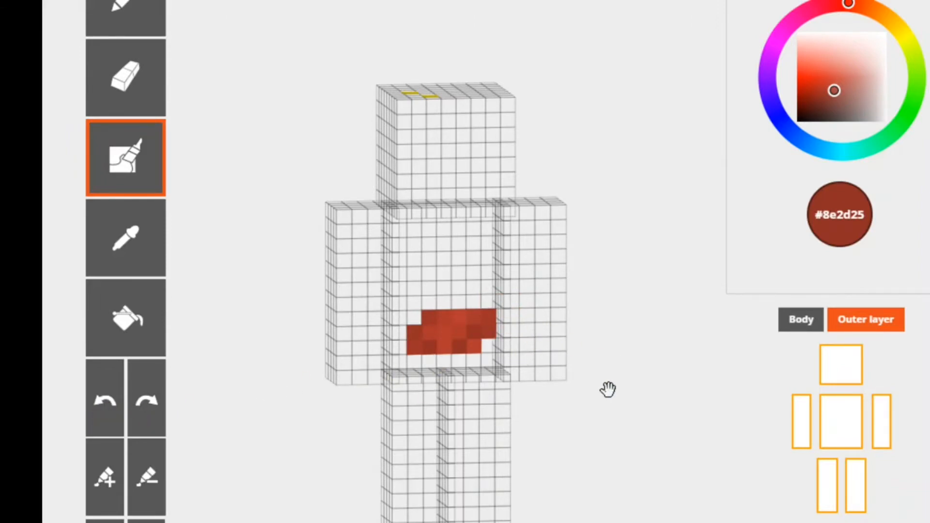
# - Extend the dark red #8e2d25 band to the torso's side edge on the outer layer and show the body again
pyautogui.moveTo(400, 332); pyautogui.dragTo(397, 344)
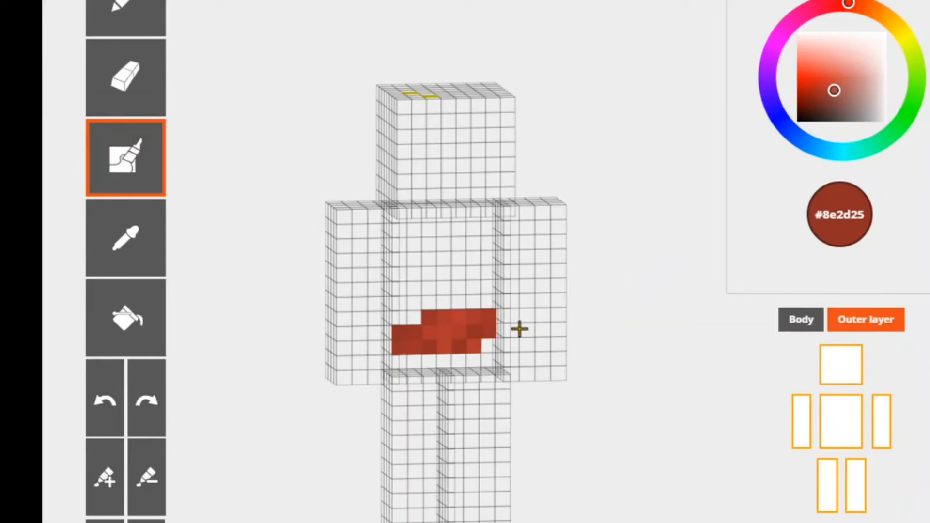
pyautogui.moveTo(635, 276); pyautogui.dragTo(665, 234)
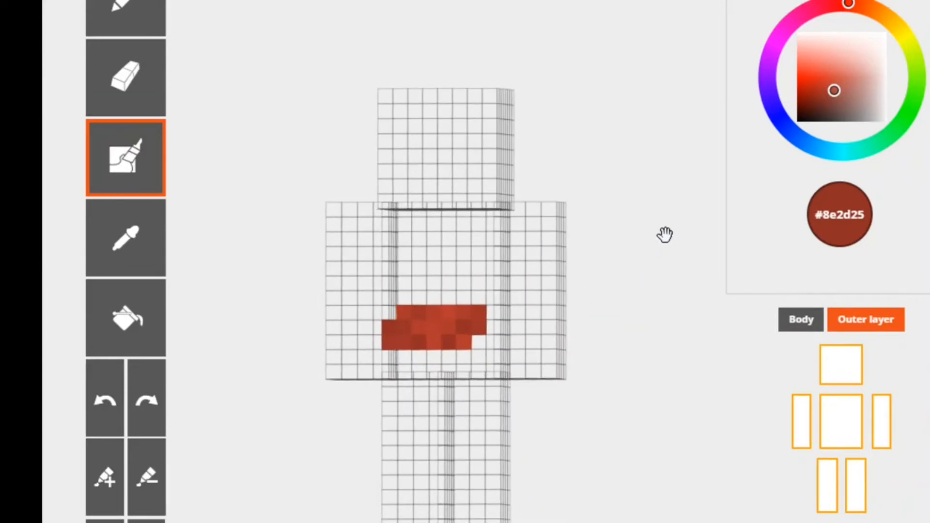
pyautogui.click(800, 324)
# - Hide the outer layer to view the bare body without the red band and switch it back on
pyautogui.moveTo(620, 304); pyautogui.dragTo(521, 290)
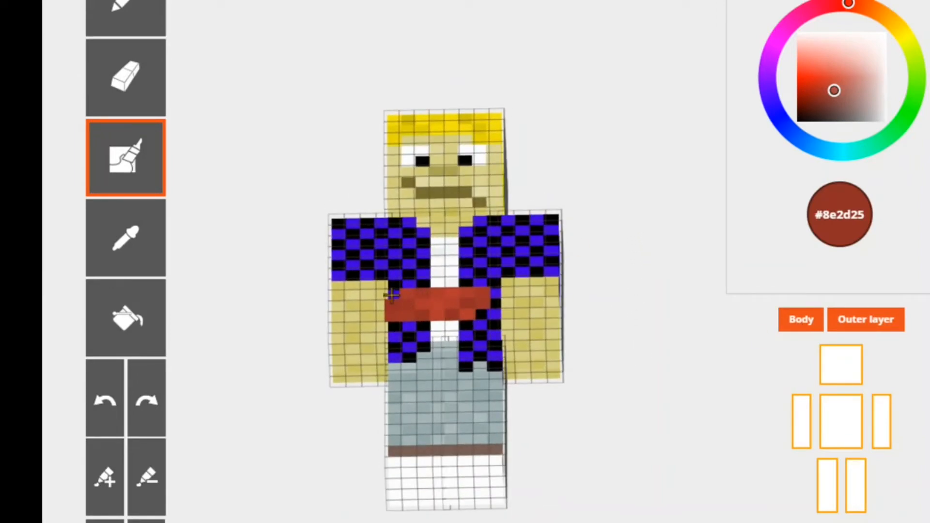
pyautogui.click(875, 330)
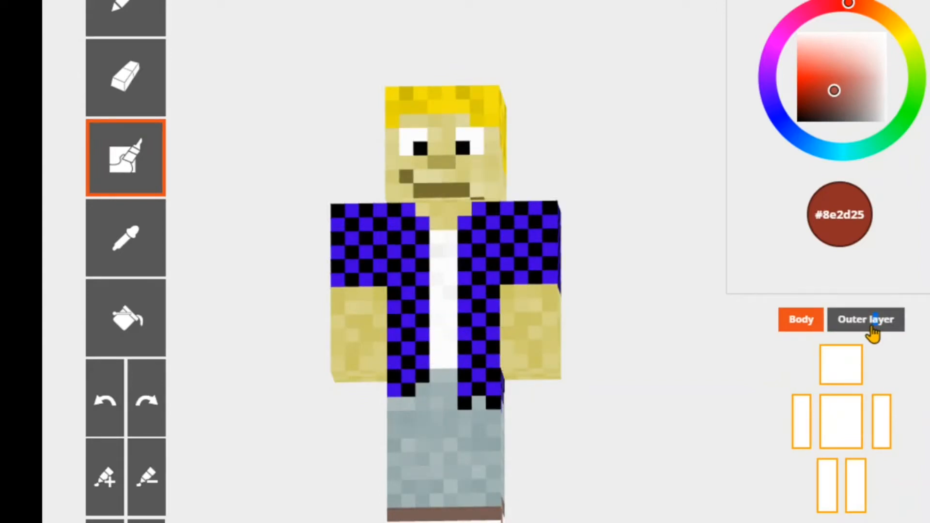
pyautogui.click(874, 334)
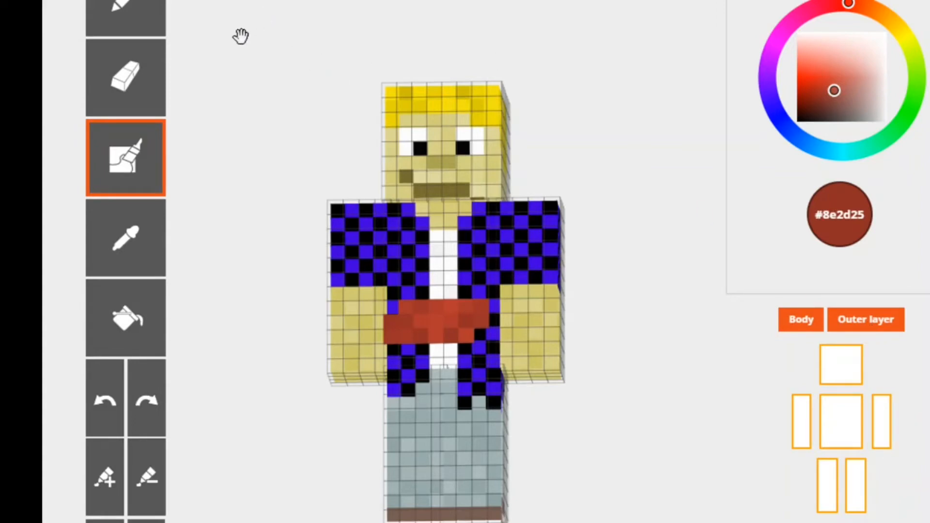
# - Sample yellow #f3e211 from the hair and auto-tone the outer layer across the front fringe of the head
pyautogui.click(112, 25)
pyautogui.click(130, 235)
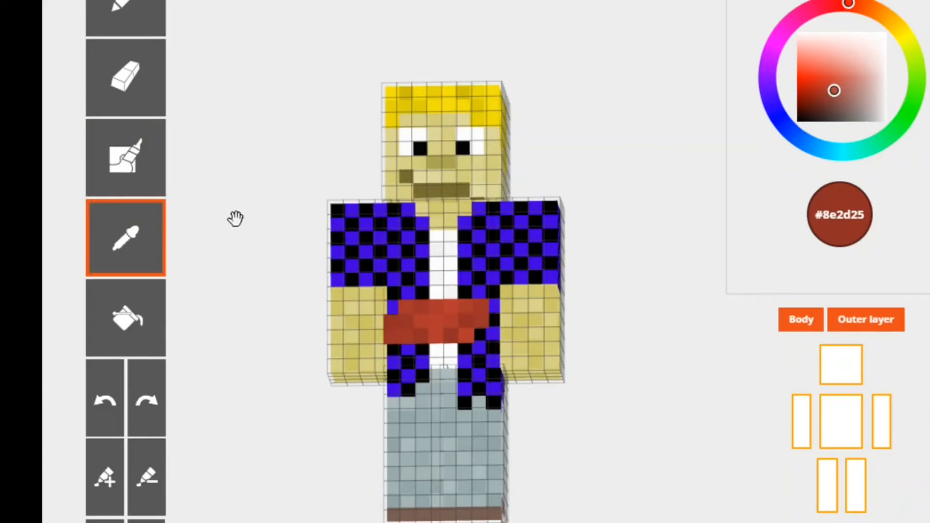
pyautogui.click(497, 106)
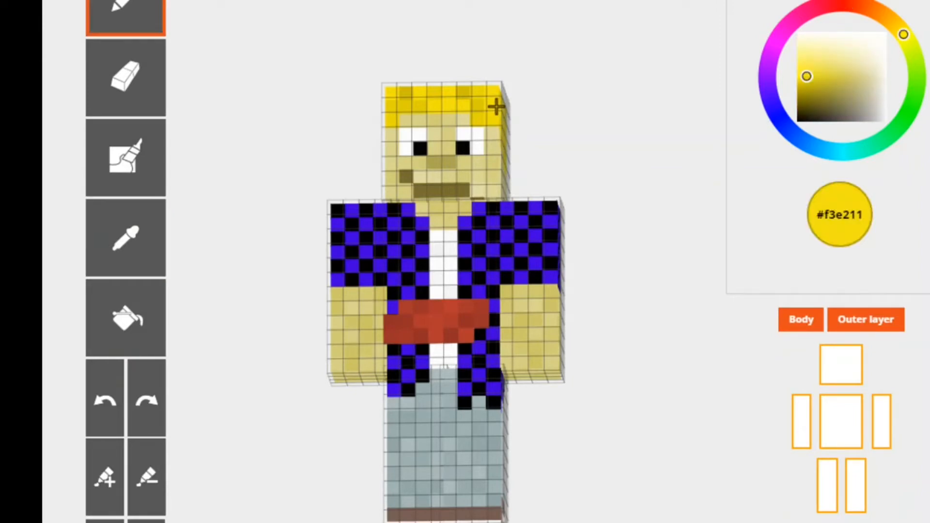
pyautogui.click(119, 160)
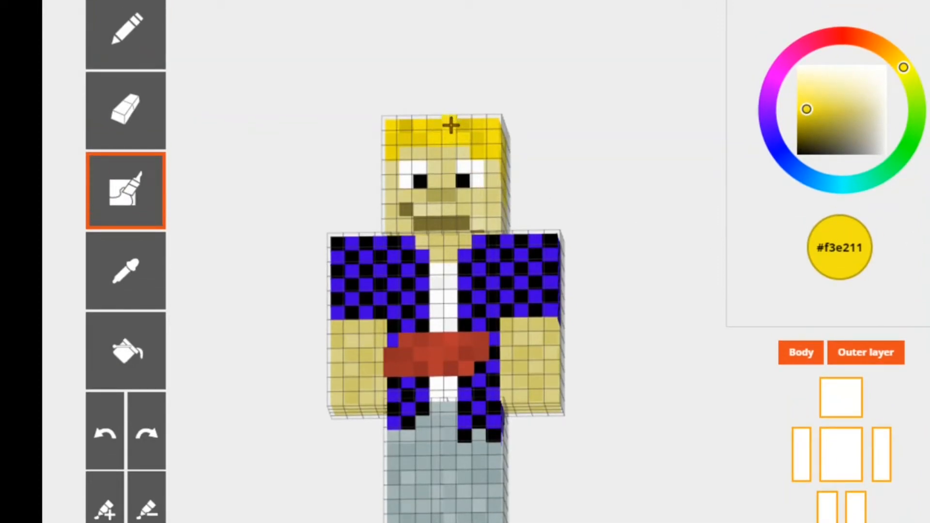
pyautogui.moveTo(451, 125)
pyautogui.mouseDown()
pyautogui.moveTo(459, 139)
pyautogui.moveTo(473, 122)
pyautogui.moveTo(492, 138)
pyautogui.moveTo(488, 150)
pyautogui.moveTo(463, 129)
pyautogui.moveTo(423, 124)
pyautogui.moveTo(386, 137)
pyautogui.moveTo(408, 160)
pyautogui.mouseUp()
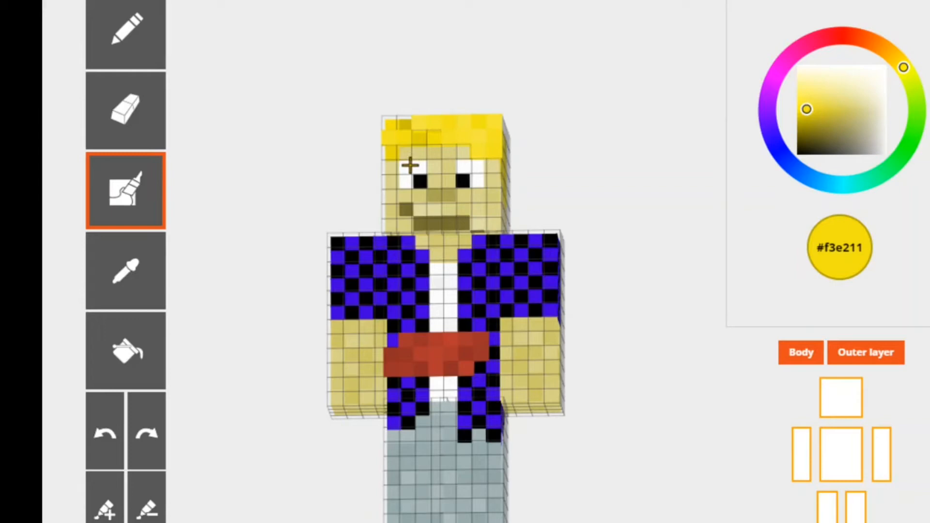
# - Undo the yellow auto-tone pixels on the front hair one at a time
pyautogui.click(120, 429)
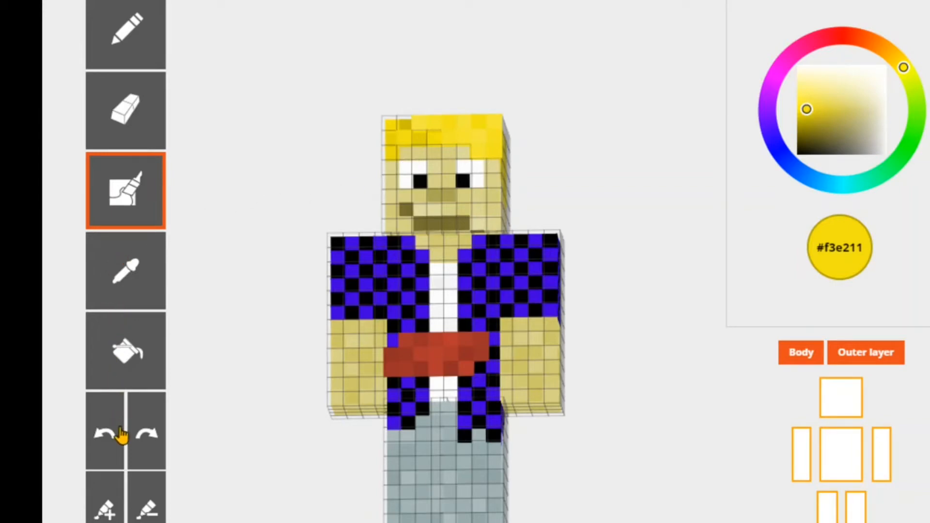
pyautogui.click(121, 435)
pyautogui.click(121, 435)
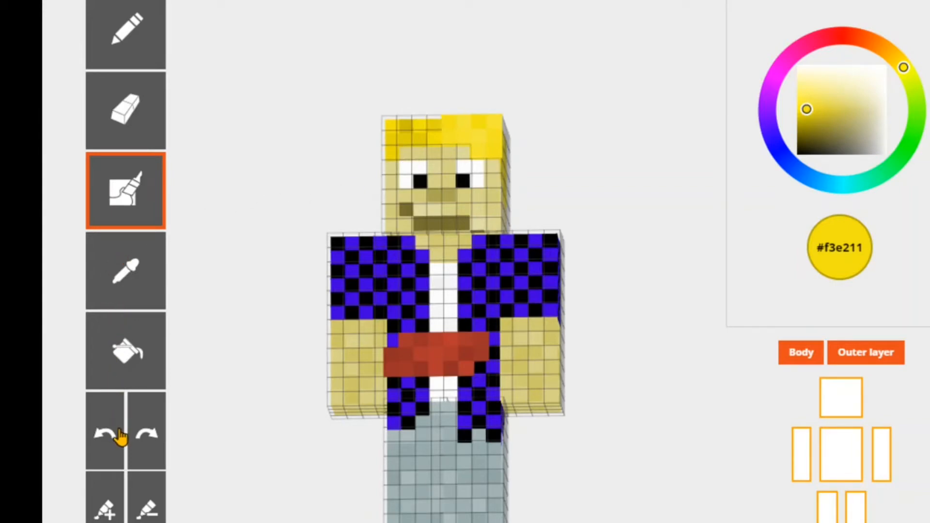
pyautogui.click(118, 439)
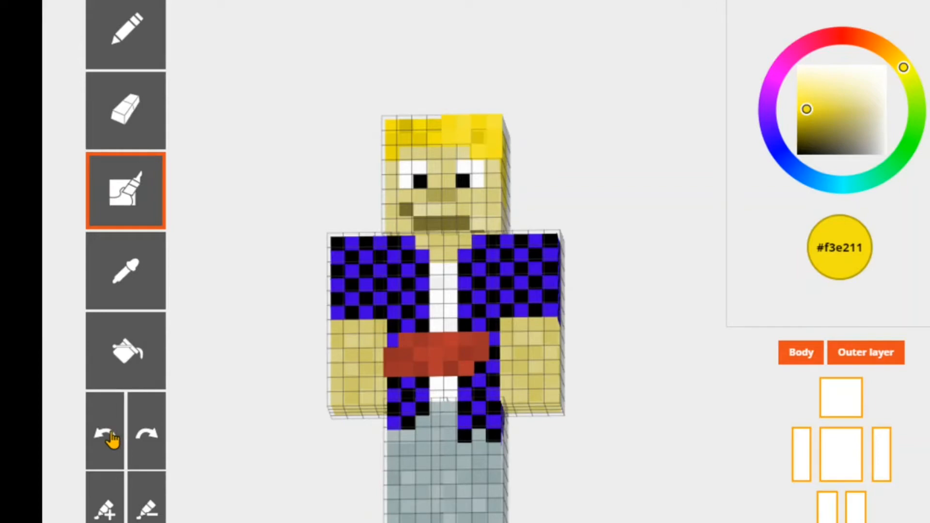
pyautogui.click(112, 439)
pyautogui.click(112, 439)
pyautogui.click(112, 439)
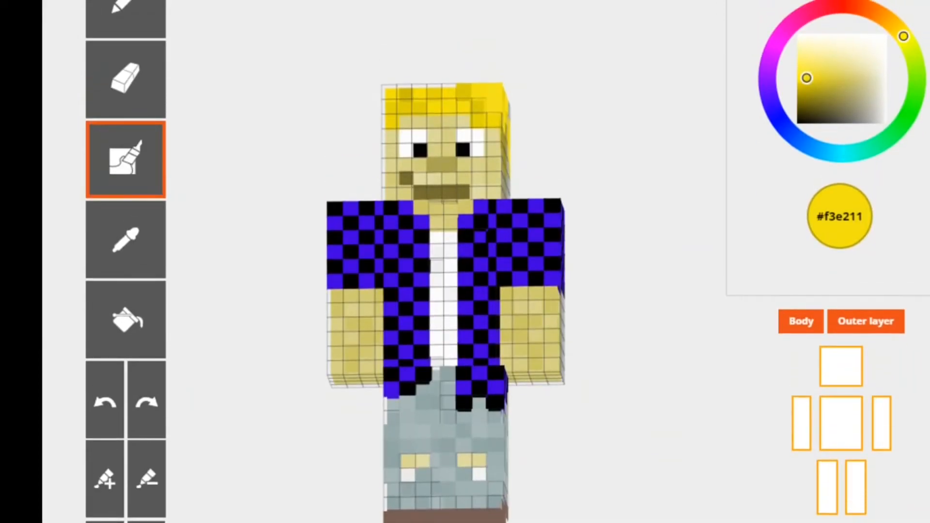
# - Hide the body and examine the hair, checkered shirt and trousers on the outer layer from all sides
pyautogui.moveTo(565, 164); pyautogui.dragTo(578, 269)
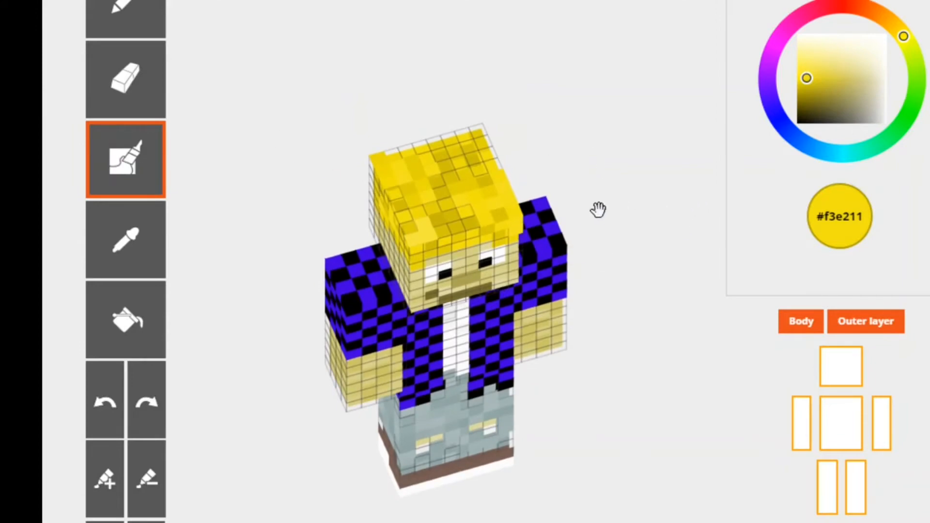
pyautogui.moveTo(598, 207); pyautogui.dragTo(580, 95)
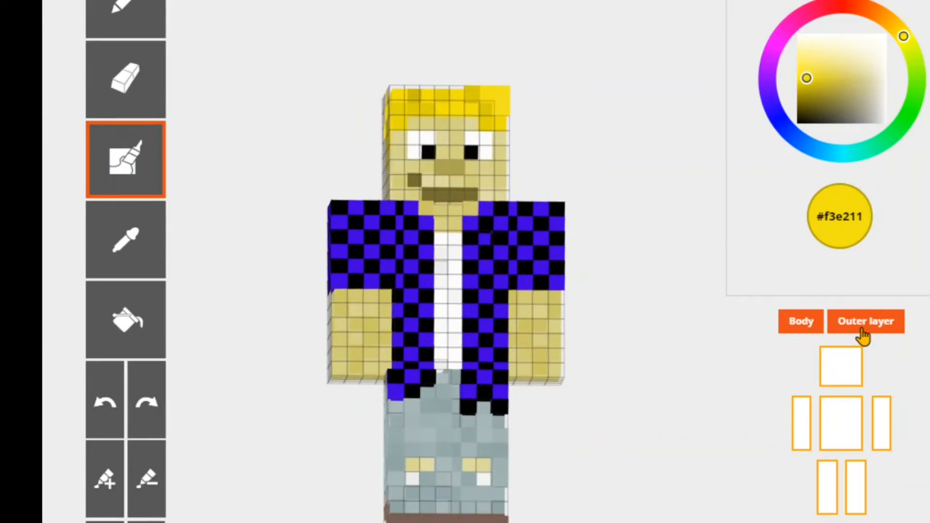
pyautogui.click(815, 325)
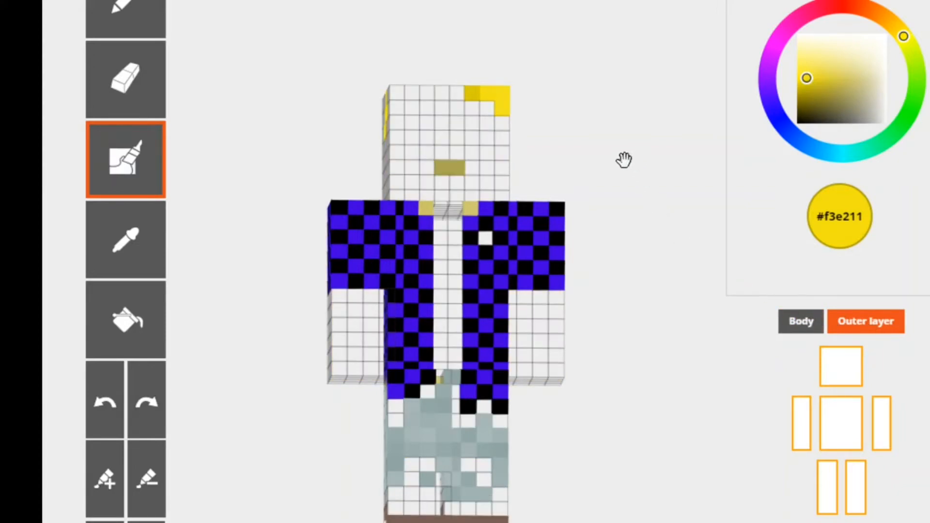
pyautogui.moveTo(623, 158); pyautogui.dragTo(592, 246)
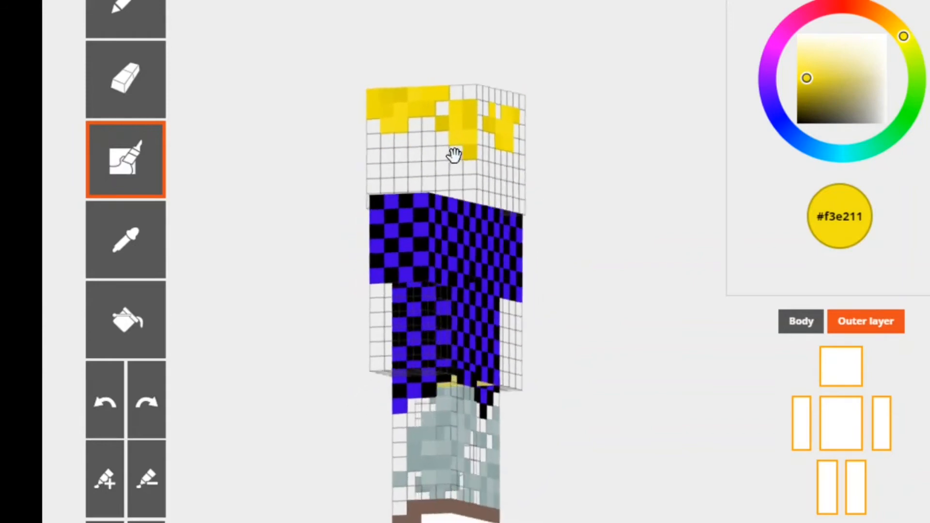
pyautogui.moveTo(543, 158); pyautogui.dragTo(494, 276)
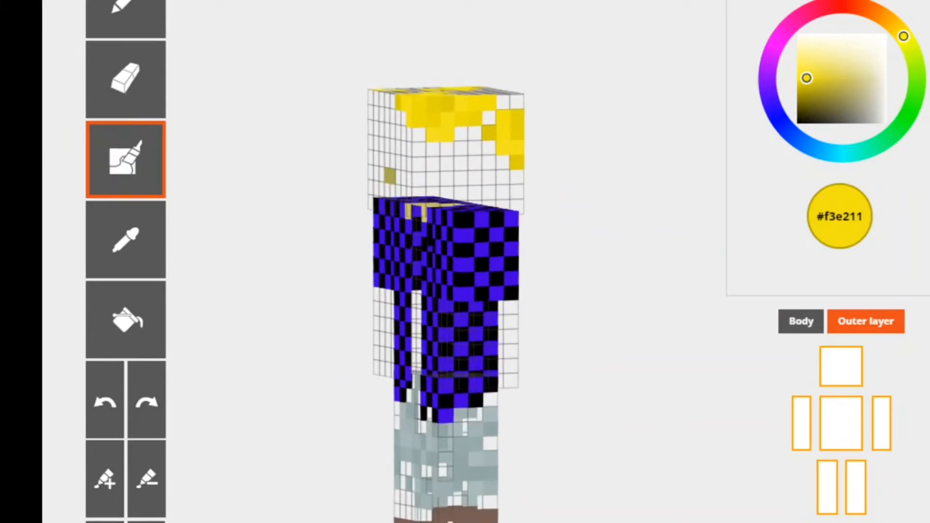
pyautogui.scroll(-1, 575, 336)
pyautogui.moveTo(576, 336); pyautogui.dragTo(564, 169)
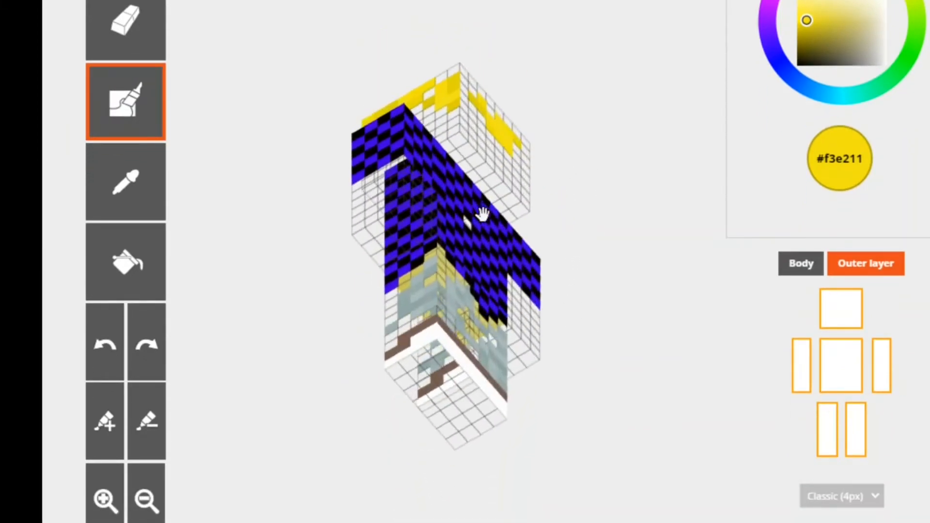
pyautogui.moveTo(625, 215); pyautogui.dragTo(634, 316)
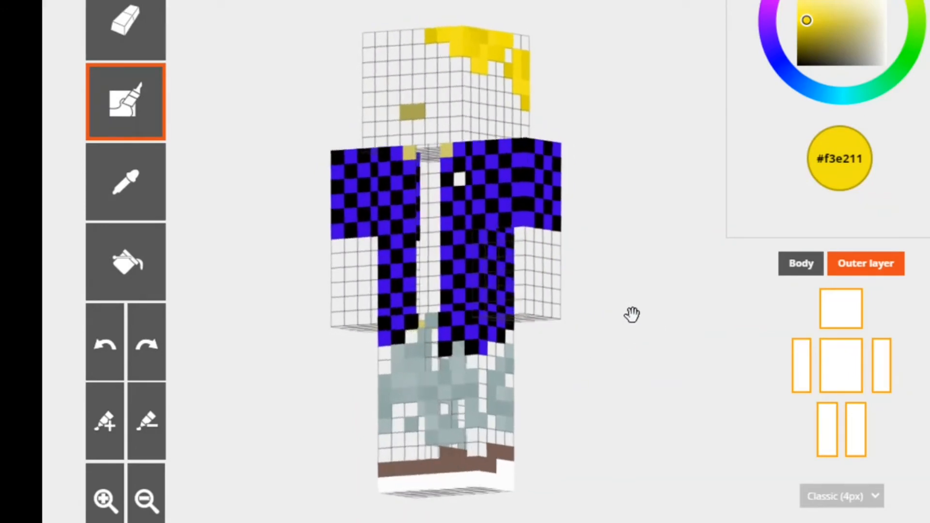
pyautogui.moveTo(706, 304); pyautogui.dragTo(444, 387)
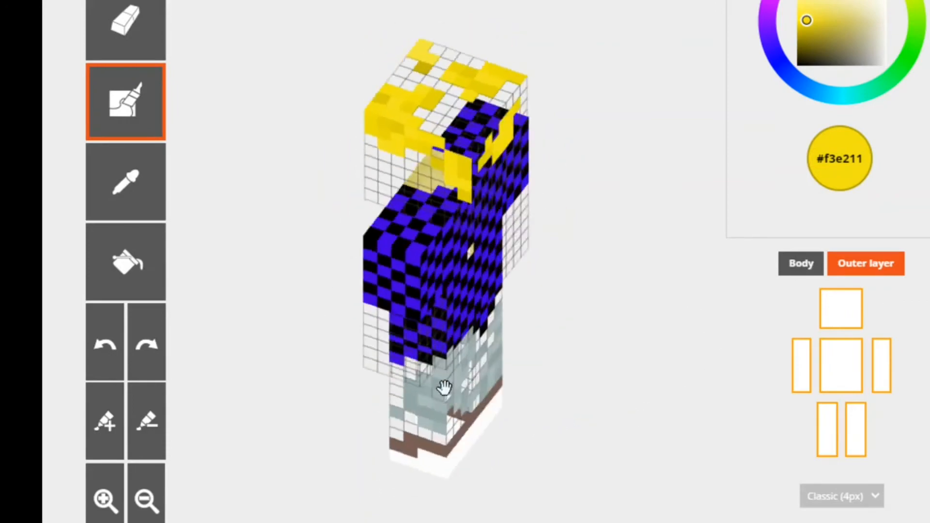
pyautogui.moveTo(613, 319); pyautogui.dragTo(454, 493)
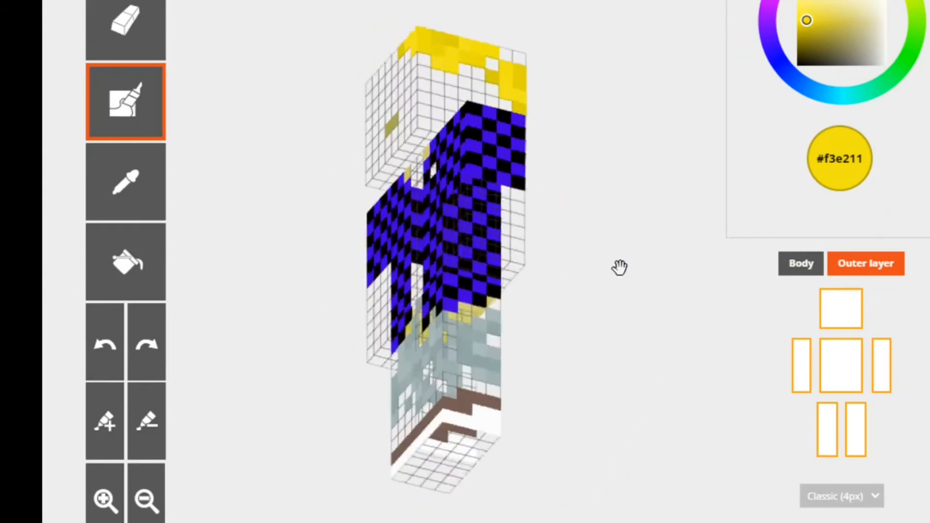
pyautogui.moveTo(620, 267); pyautogui.dragTo(646, 285)
# - Hide the outer layer, show the body alone and examine it from the back and the front
pyautogui.click(868, 266)
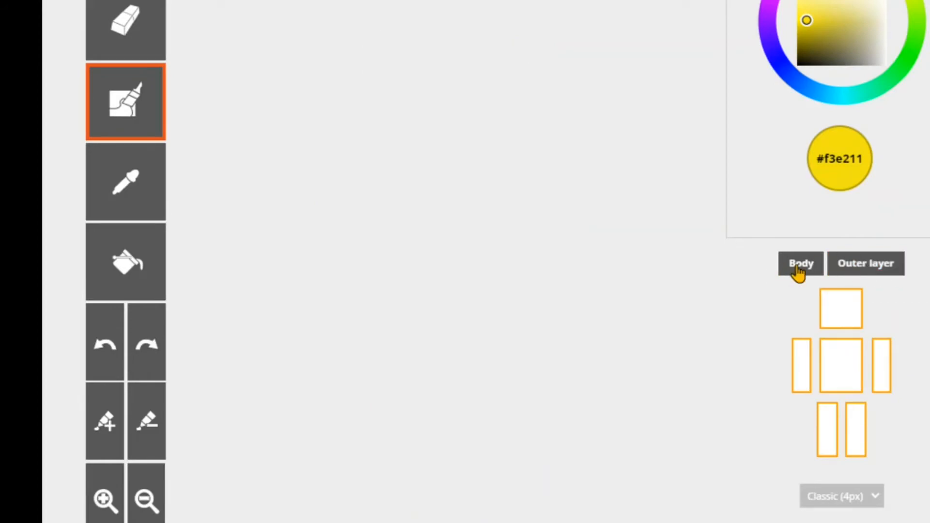
pyautogui.click(799, 266)
pyautogui.moveTo(622, 350); pyautogui.dragTo(510, 365)
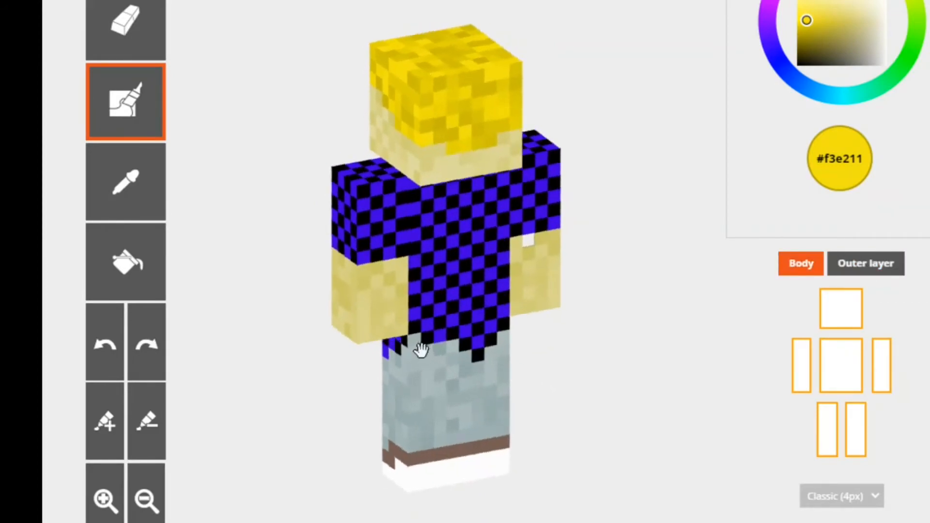
pyautogui.moveTo(606, 239); pyautogui.dragTo(682, 308)
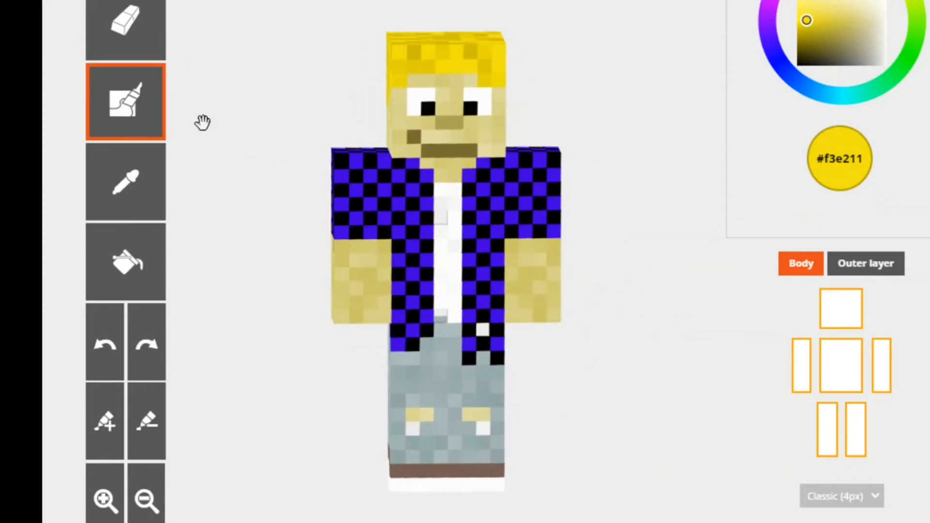
# - Sample white #fefefe from the shirt and pencil over the grey pixels along the body's white shirt front
pyautogui.click(144, 167)
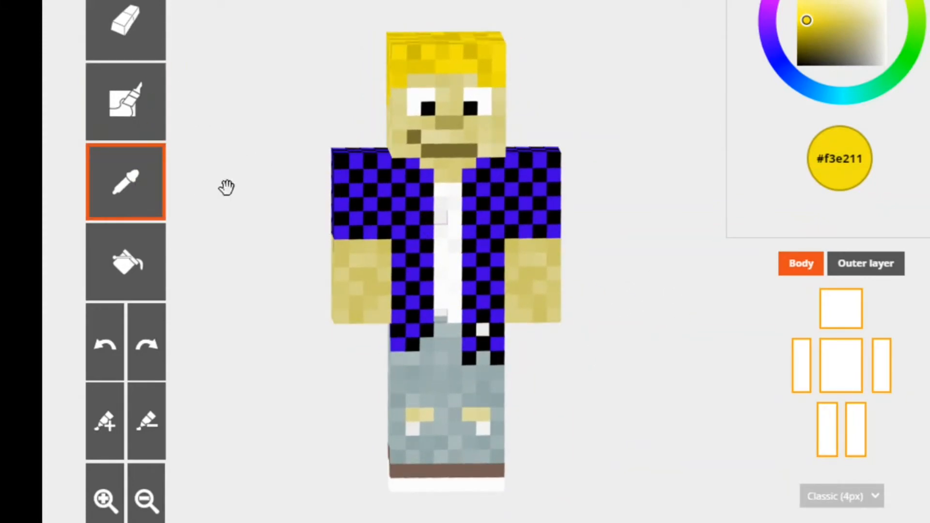
pyautogui.click(458, 236)
pyautogui.click(97, 98)
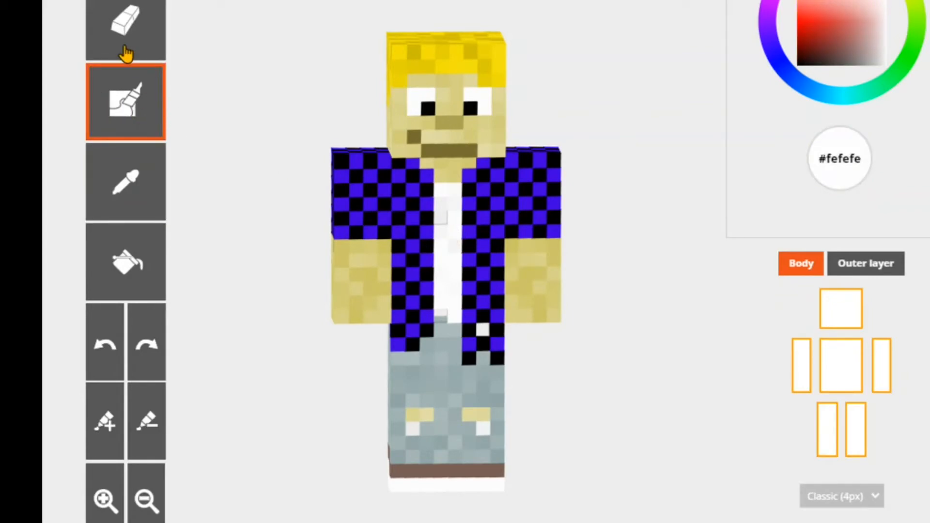
pyautogui.scroll(2, 592, 177)
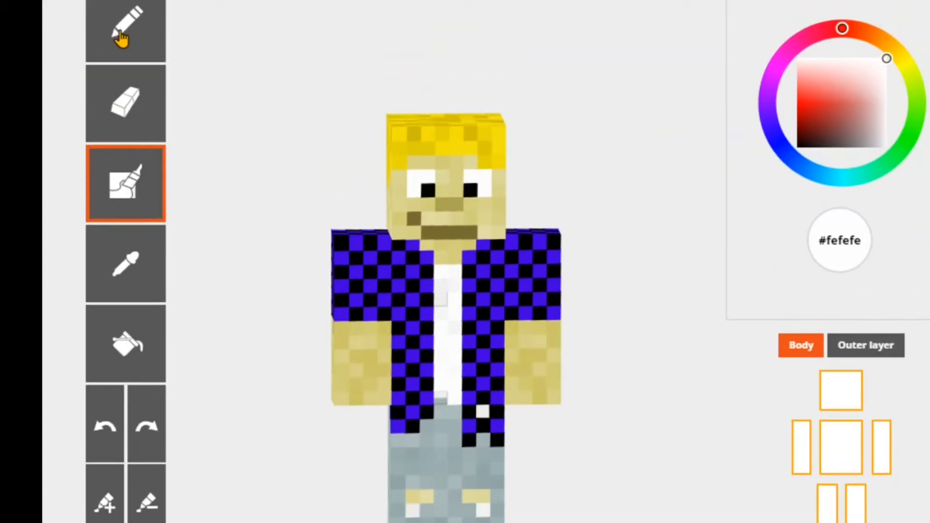
pyautogui.click(125, 23)
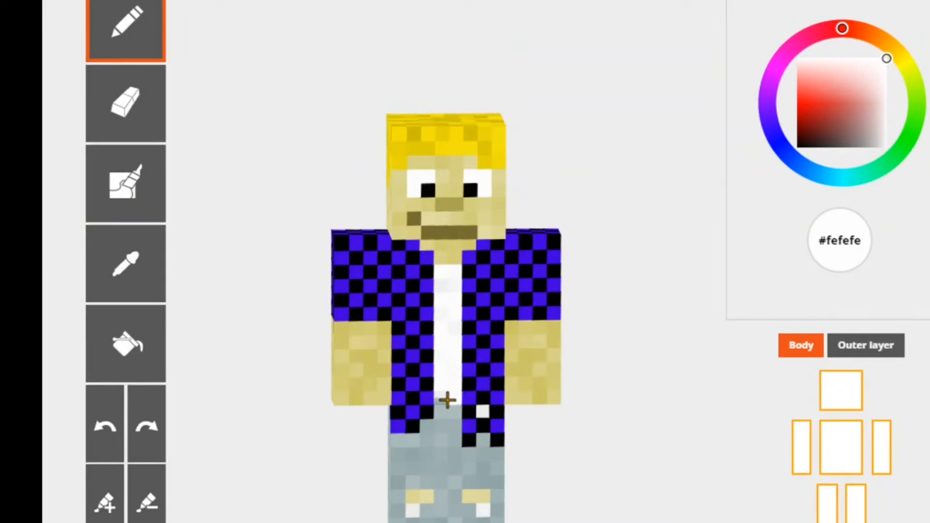
pyautogui.moveTo(596, 379); pyautogui.dragTo(585, 324)
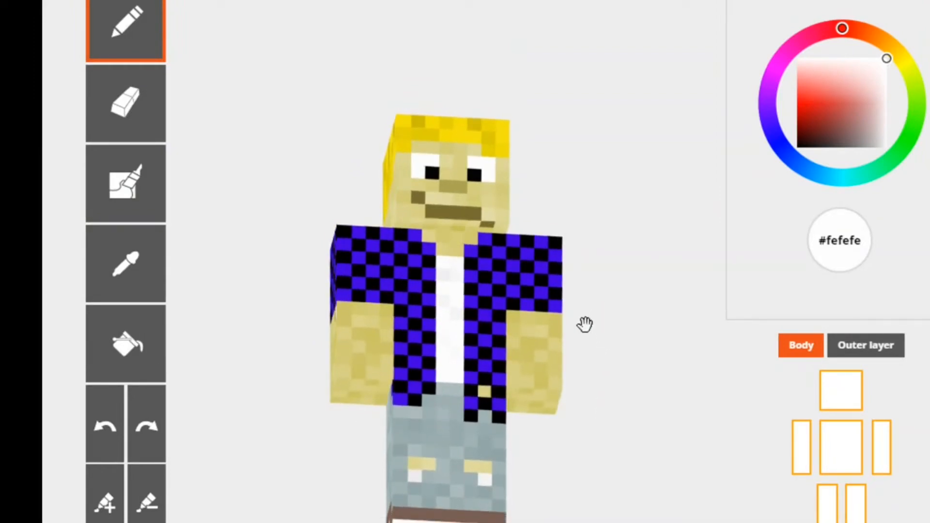
# - Show the outer layer over the body again
pyautogui.click(881, 345)
pyautogui.moveTo(646, 415); pyautogui.dragTo(646, 364)
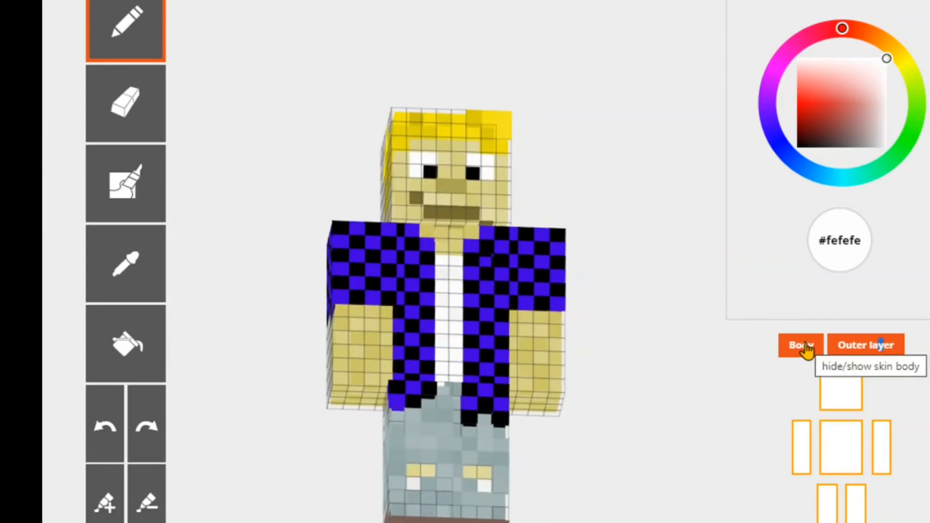
pyautogui.moveTo(699, 326)
pyautogui.mouseDown()
pyautogui.moveTo(642, 411)
pyautogui.moveTo(461, 414)
pyautogui.moveTo(296, 339)
pyautogui.mouseUp()
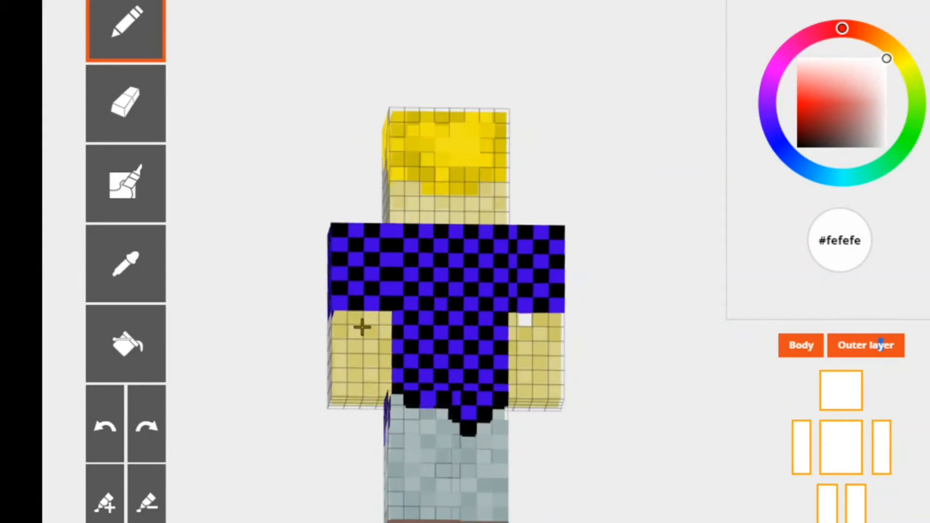
# - Pencil two white #fefefe pixels onto the back of the arm below the sleeve and undo them
pyautogui.moveTo(360, 328); pyautogui.dragTo(376, 318)
pyautogui.click(118, 410)
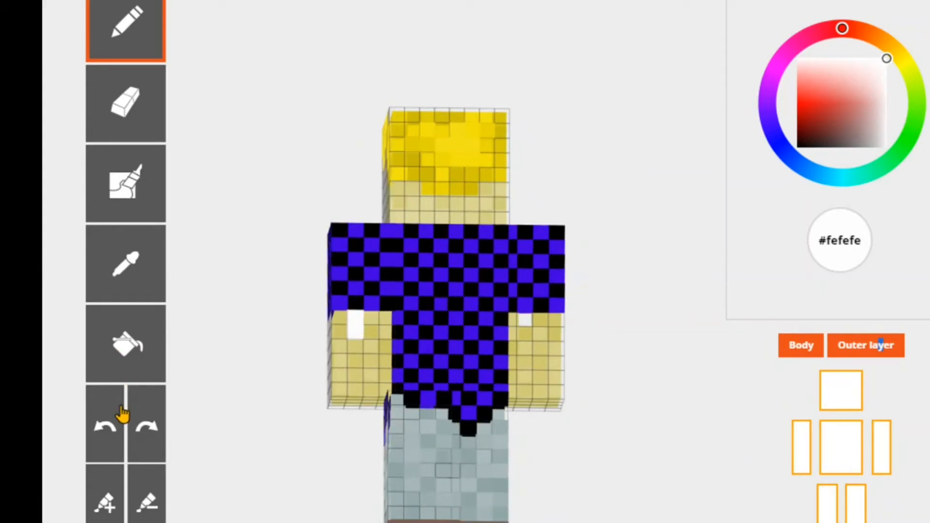
pyautogui.click(117, 410)
pyautogui.click(118, 409)
pyautogui.moveTo(673, 325); pyautogui.dragTo(374, 322)
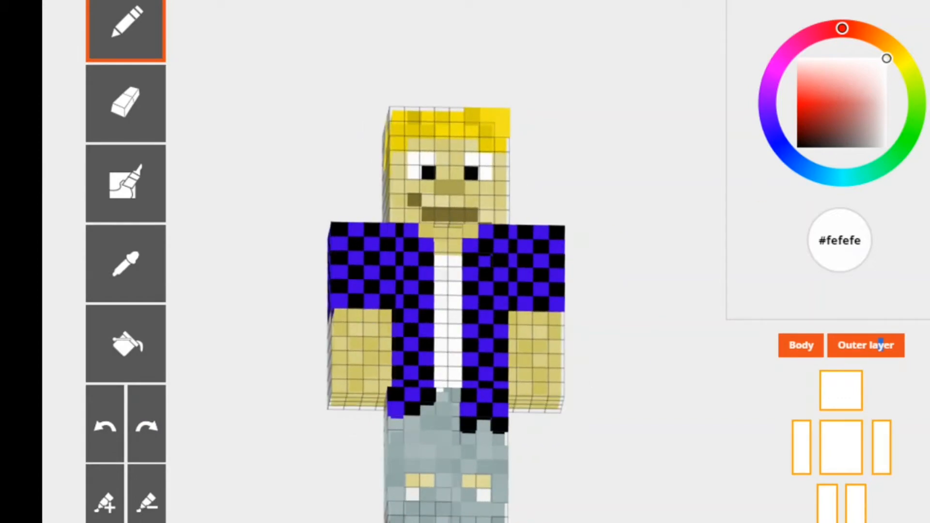
pyautogui.scroll(-4, 466, 261)
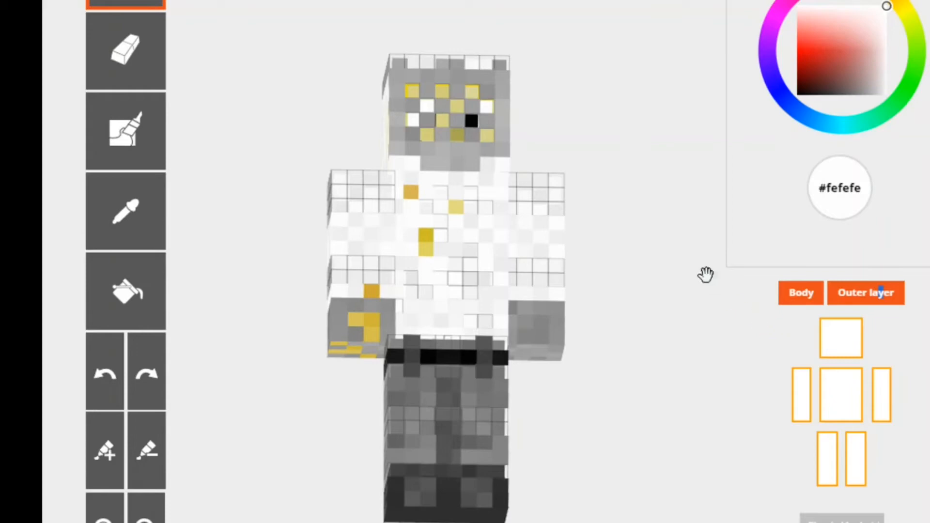
# - Hide the body and examine the outer layer alone from above and from the front
pyautogui.moveTo(706, 272); pyautogui.dragTo(648, 306)
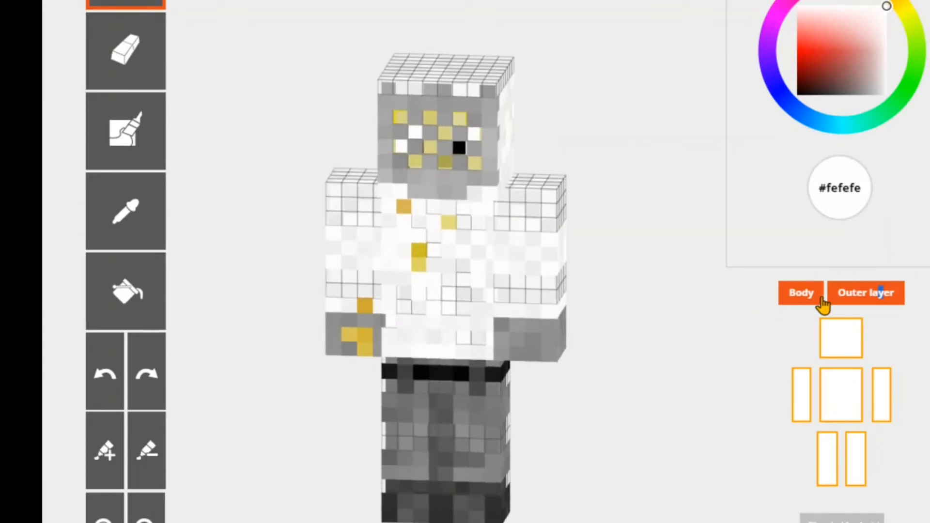
pyautogui.click(808, 295)
pyautogui.moveTo(654, 203); pyautogui.dragTo(521, 321)
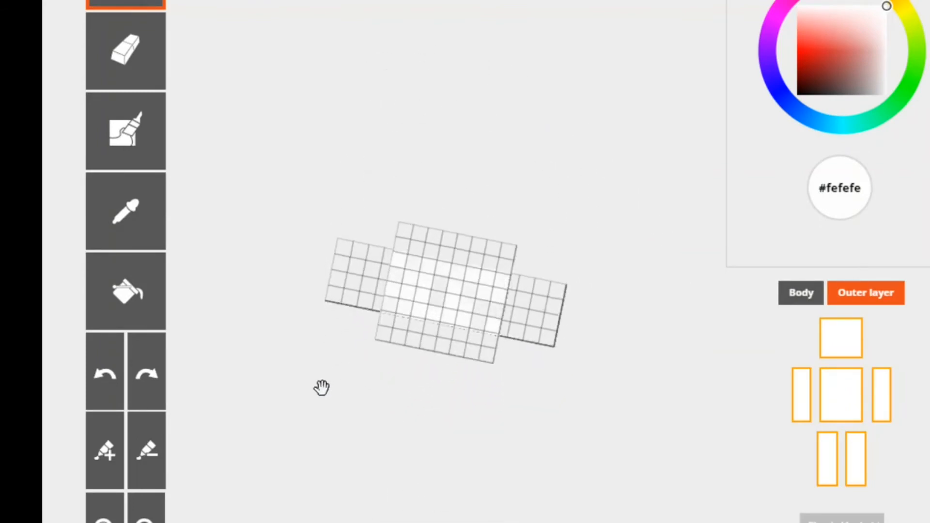
pyautogui.moveTo(321, 388); pyautogui.dragTo(690, 212)
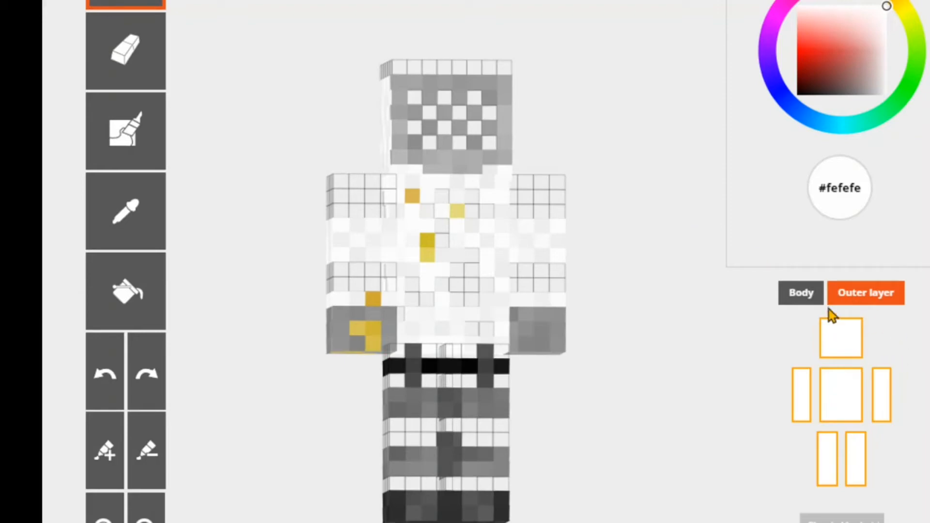
# - Hide the outer layer and bring back the body to view it alone from the front
pyautogui.click(849, 301)
pyautogui.click(821, 304)
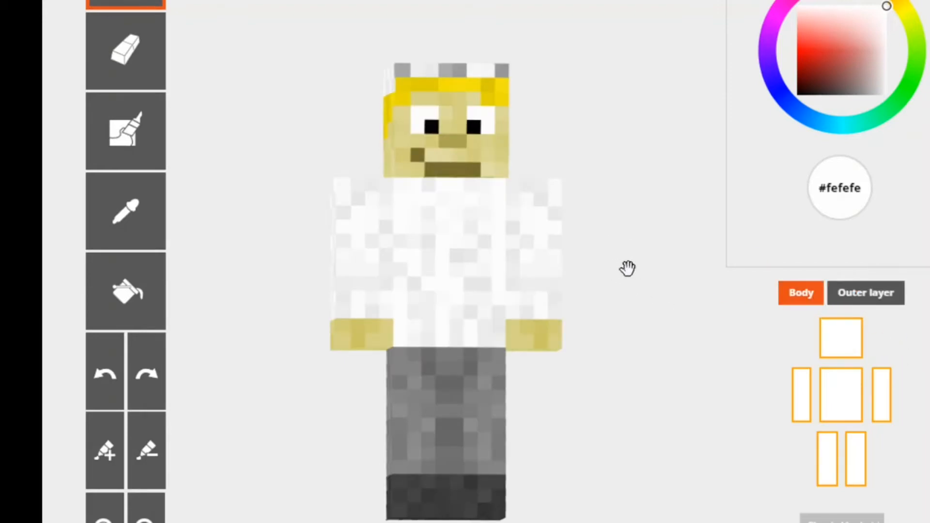
pyautogui.moveTo(627, 268); pyautogui.dragTo(625, 216)
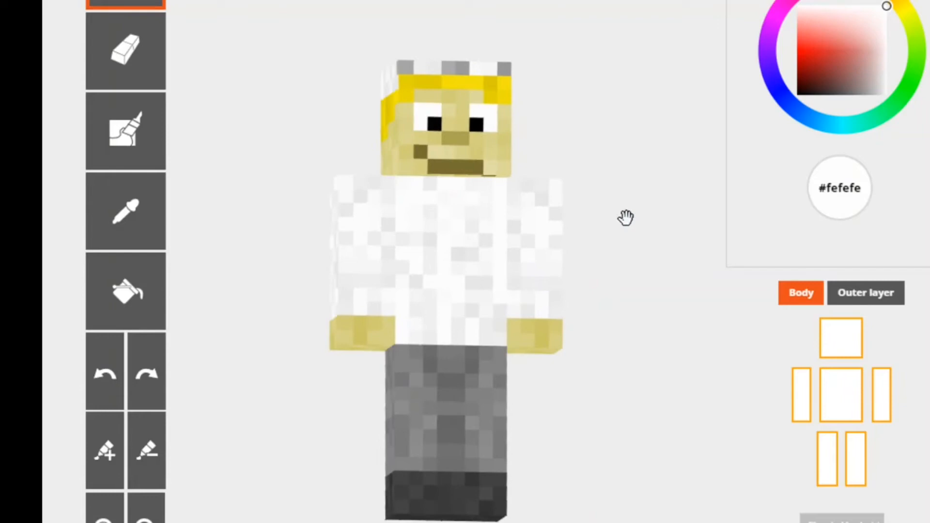
# - Toggle the outer layer on and off over the body to compare the skin with and without it
pyautogui.click(895, 300)
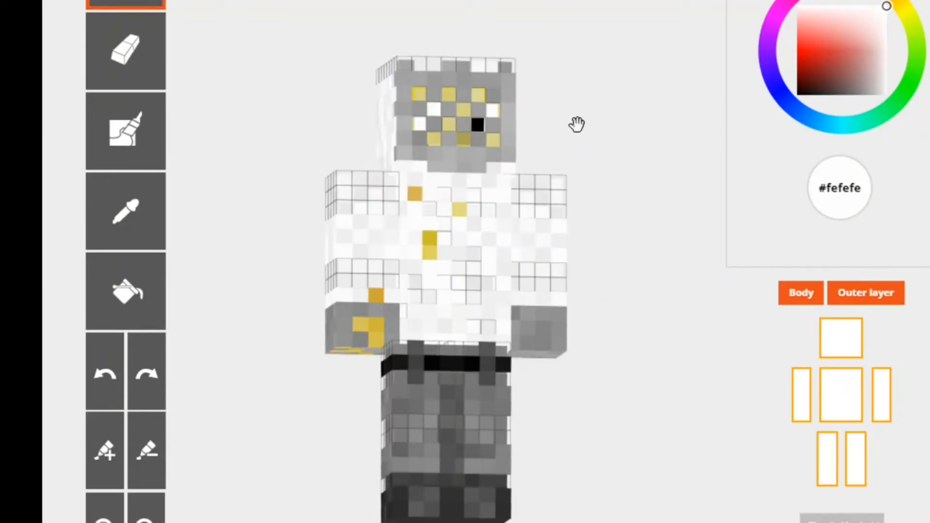
pyautogui.moveTo(577, 125); pyautogui.dragTo(561, 135)
pyautogui.click(891, 300)
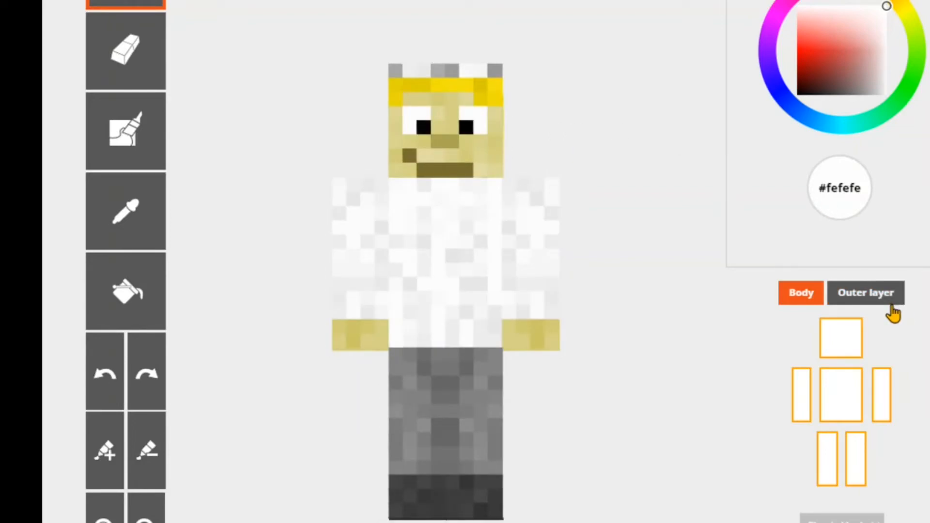
pyautogui.click(892, 300)
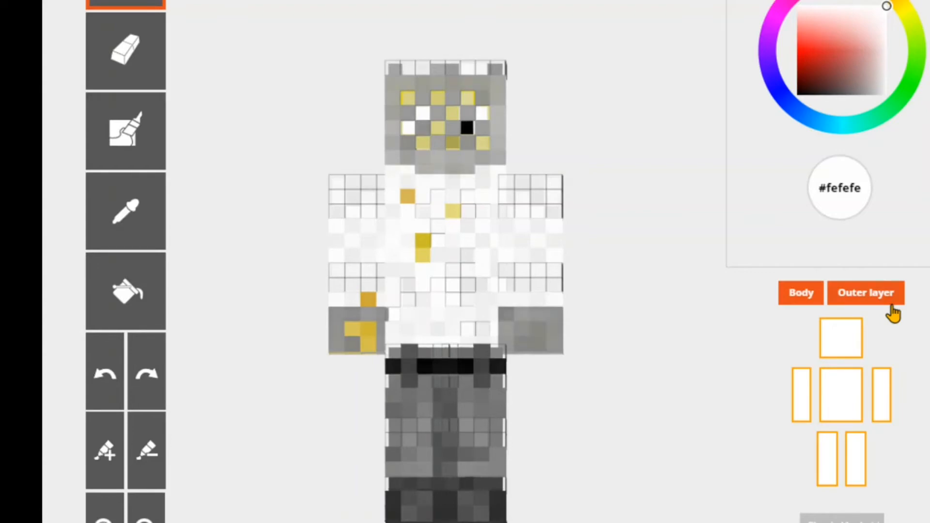
pyautogui.click(895, 314)
pyautogui.click(894, 314)
pyautogui.click(894, 314)
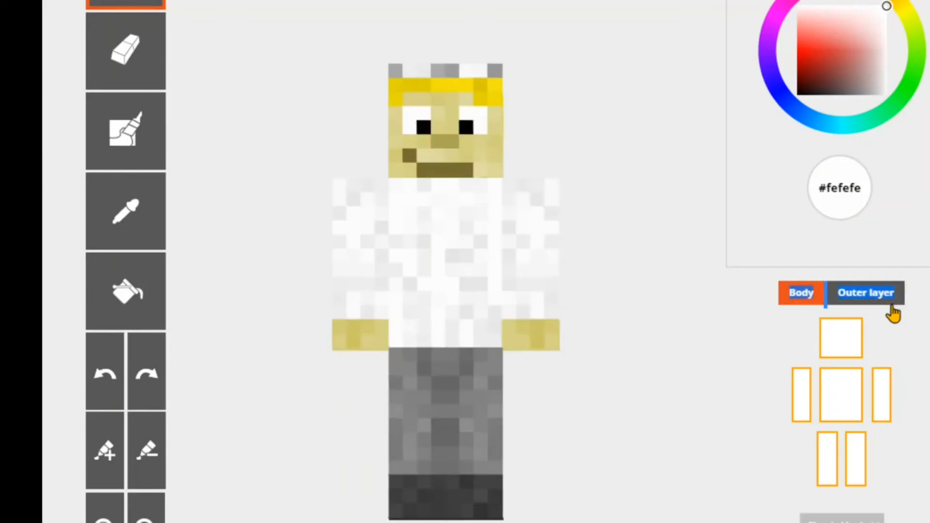
pyautogui.click(894, 314)
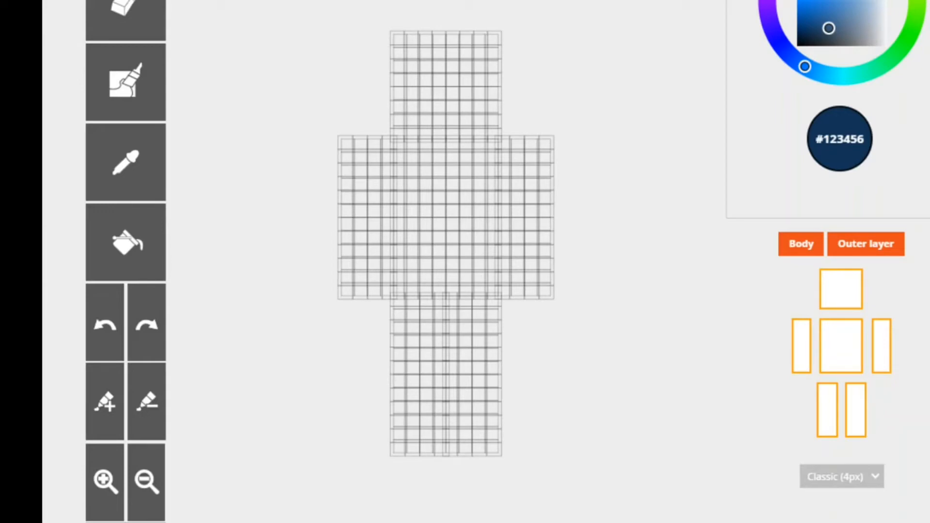
pyautogui.scroll(-3, 507, 262)
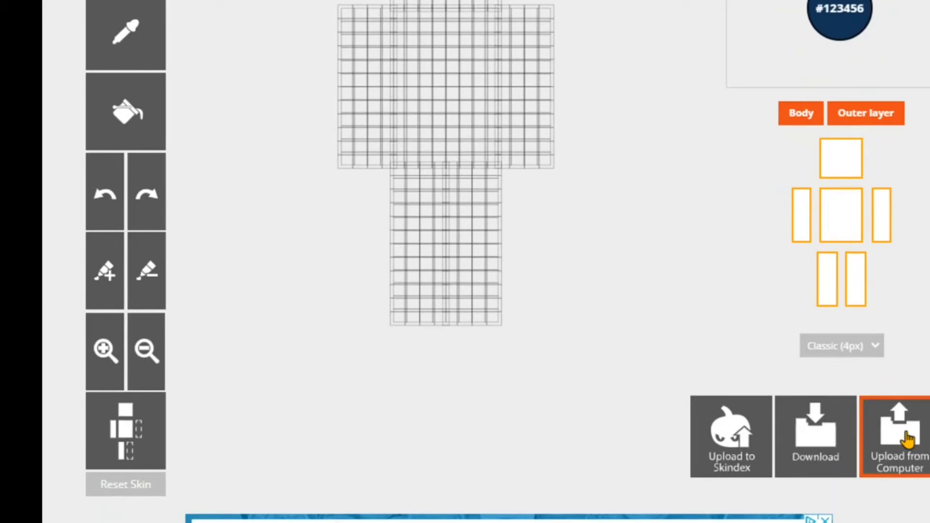
pyautogui.click(910, 438)
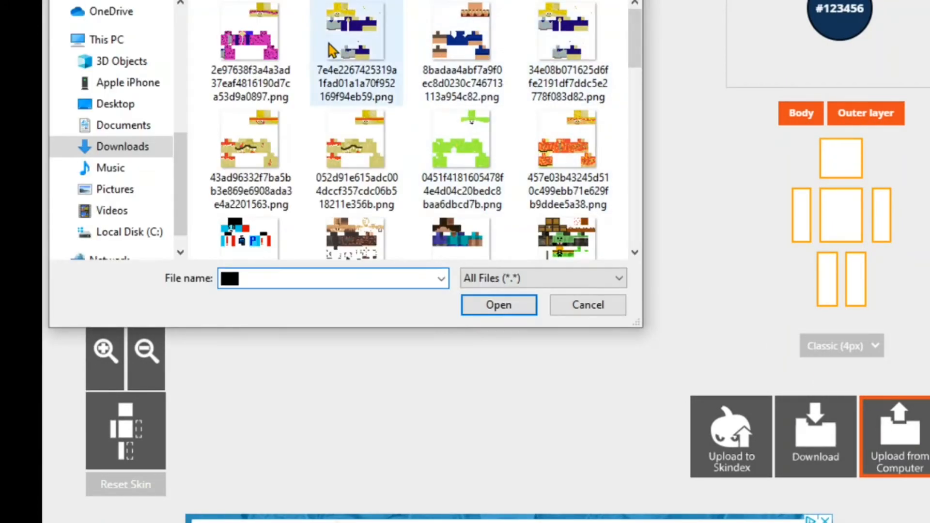
pyautogui.click(355, 53)
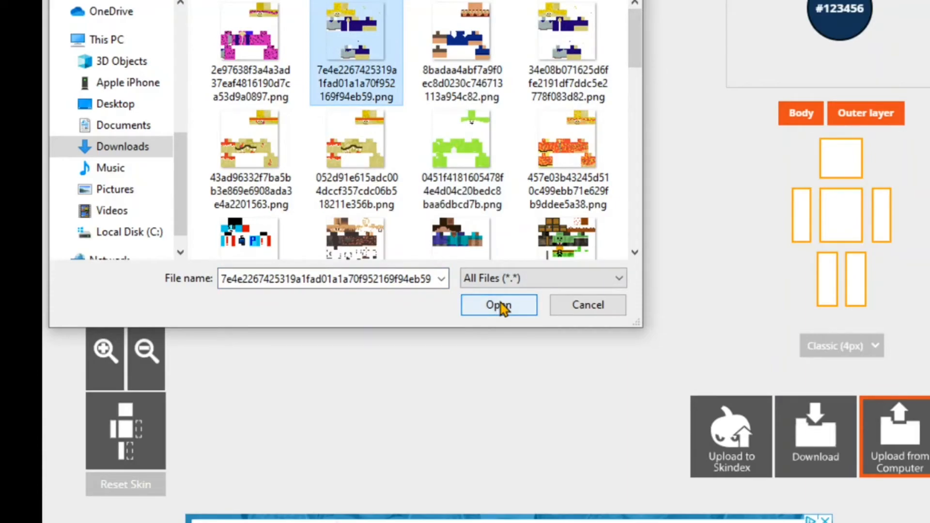
pyautogui.click(500, 305)
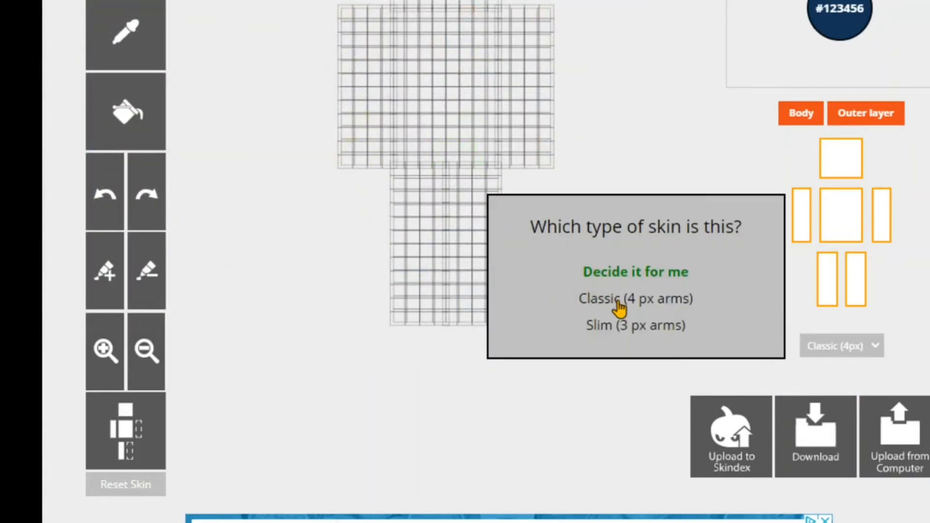
pyautogui.click(619, 308)
# - Hide the outer layer of the loaded skin and view the body alone at an angle
pyautogui.scroll(3, 876, 326)
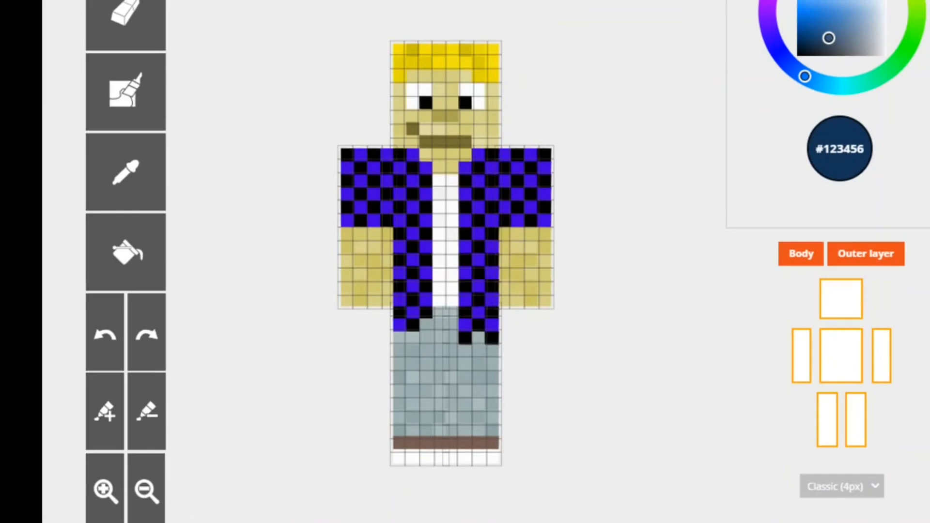
pyautogui.click(807, 260)
pyautogui.click(807, 259)
pyautogui.moveTo(581, 214); pyautogui.dragTo(609, 103)
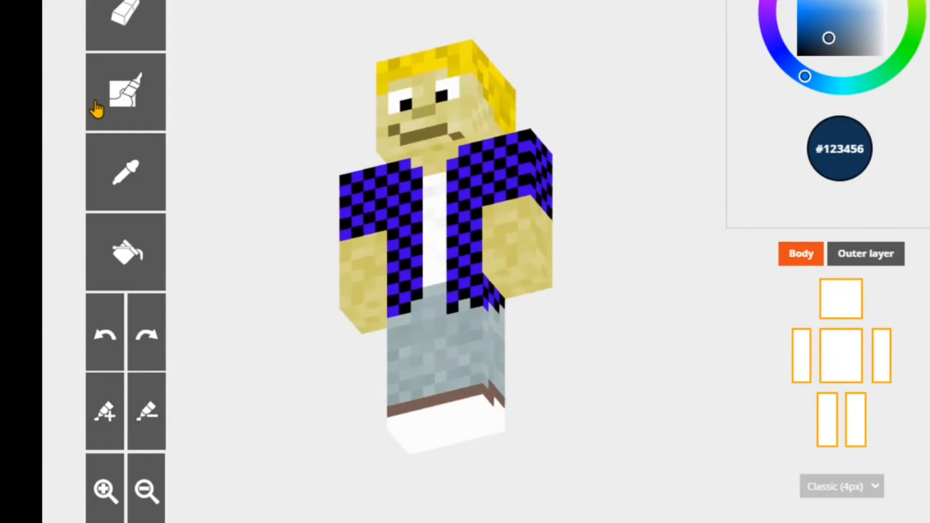
# - Sample skin tone #e0db9f from the face and cover the brown mouth pixel on the side of the head using Auto-tone
pyautogui.click(97, 109)
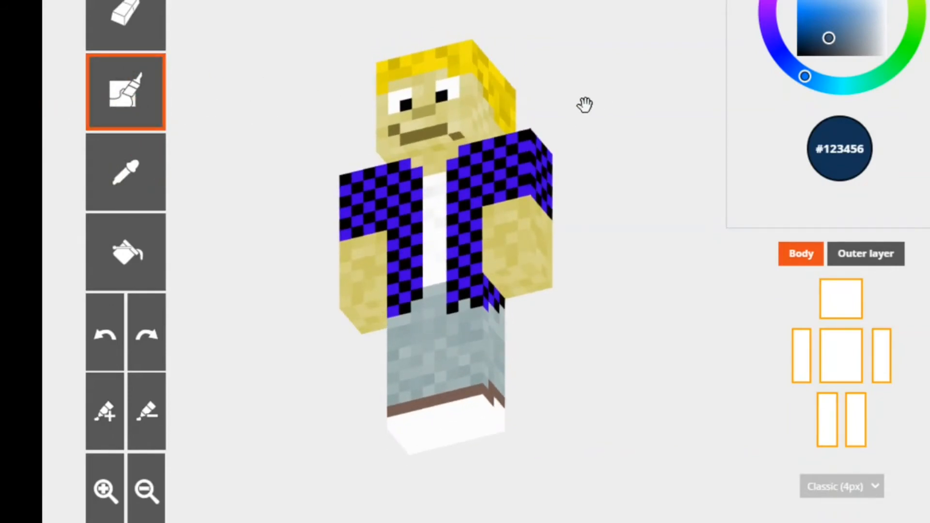
pyautogui.click(142, 201)
pyautogui.click(464, 115)
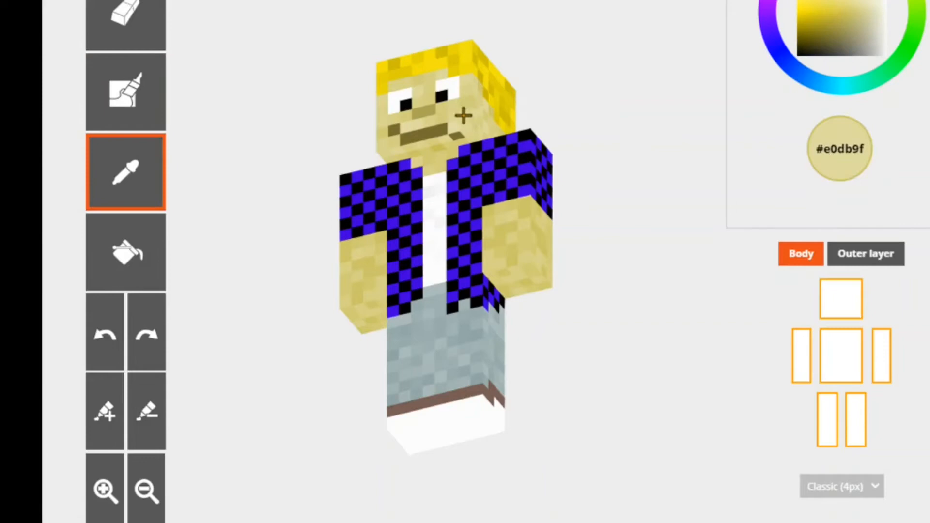
pyautogui.click(146, 94)
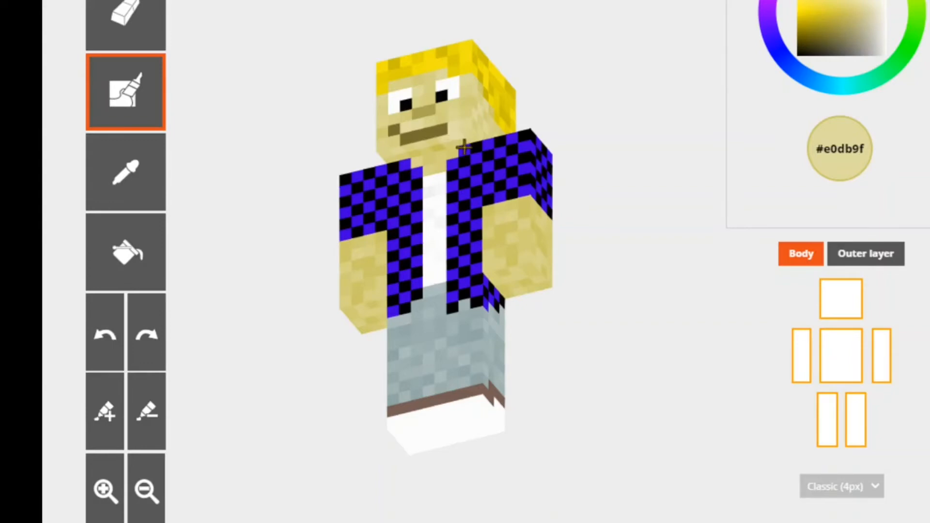
# - Paint a 2×2-pixel knee patch in skin tone #e0db9f on the front of each trouser leg, keeping the outer layer hidden
pyautogui.moveTo(627, 91); pyautogui.dragTo(652, 159)
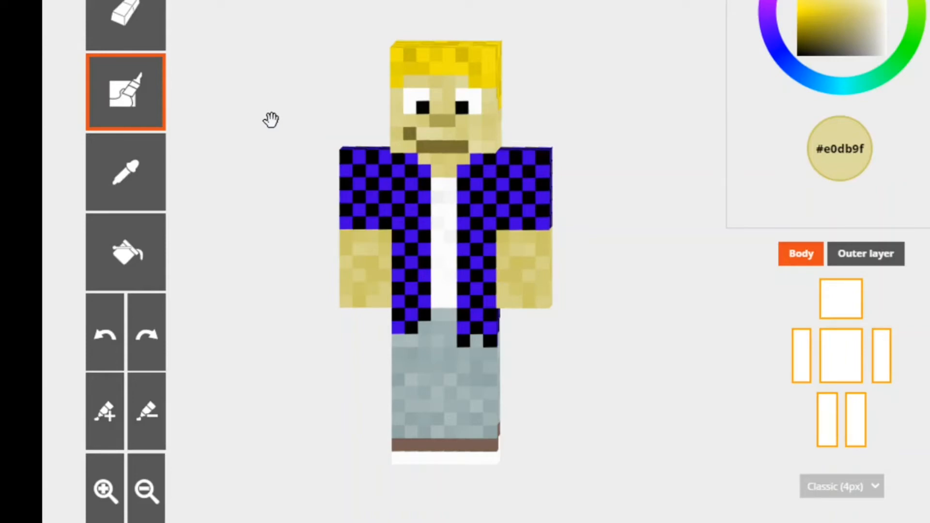
pyautogui.moveTo(617, 110)
pyautogui.mouseDown()
pyautogui.moveTo(443, 254)
pyautogui.moveTo(355, 139)
pyautogui.moveTo(519, 100)
pyautogui.moveTo(557, 141)
pyautogui.moveTo(394, 133)
pyautogui.moveTo(314, 83)
pyautogui.moveTo(470, 77)
pyautogui.moveTo(583, 170)
pyautogui.moveTo(602, 138)
pyautogui.moveTo(621, 58)
pyautogui.moveTo(590, 201)
pyautogui.moveTo(596, 108)
pyautogui.moveTo(610, 105)
pyautogui.moveTo(619, 115)
pyautogui.mouseUp()
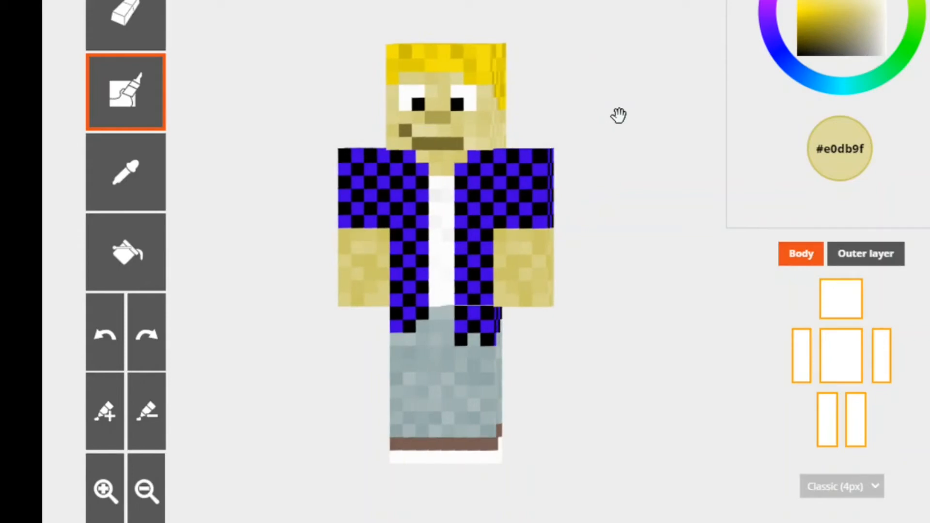
pyautogui.click(879, 257)
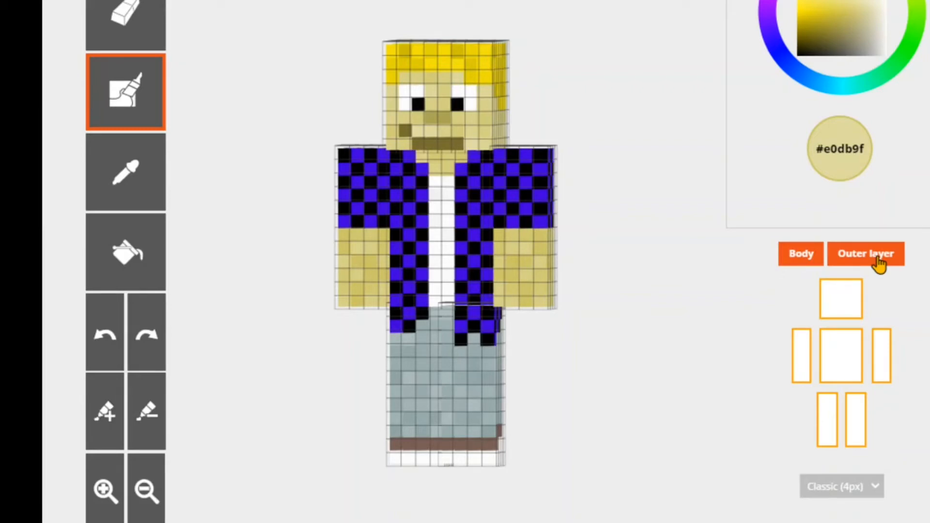
pyautogui.click(886, 263)
pyautogui.click(422, 382)
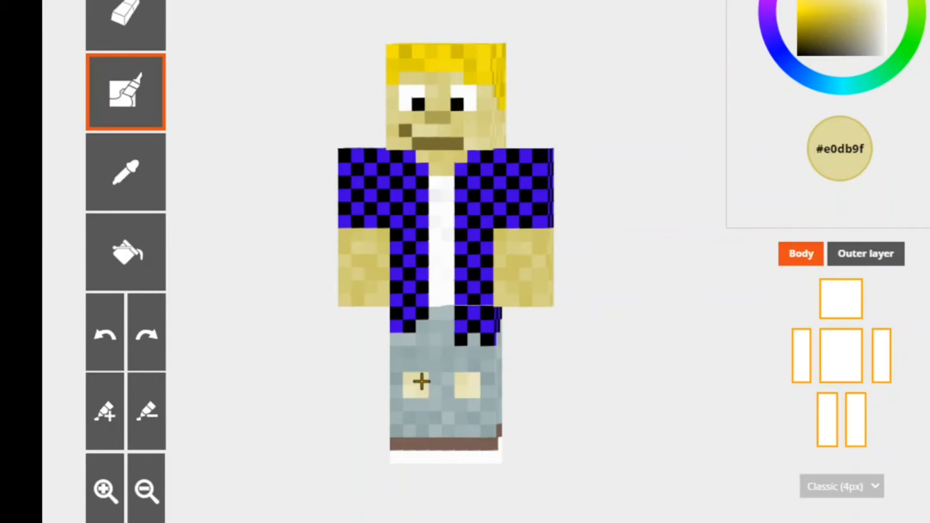
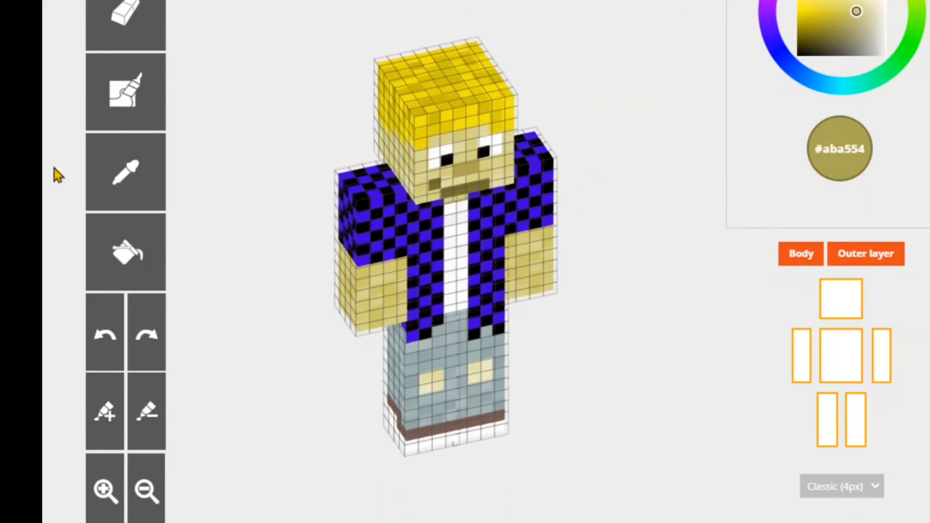
# - Sample hair colour #dacb0b and paint a fringe across the front of the head's outer layer using Auto-tone
pyautogui.click(141, 180)
pyautogui.click(500, 118)
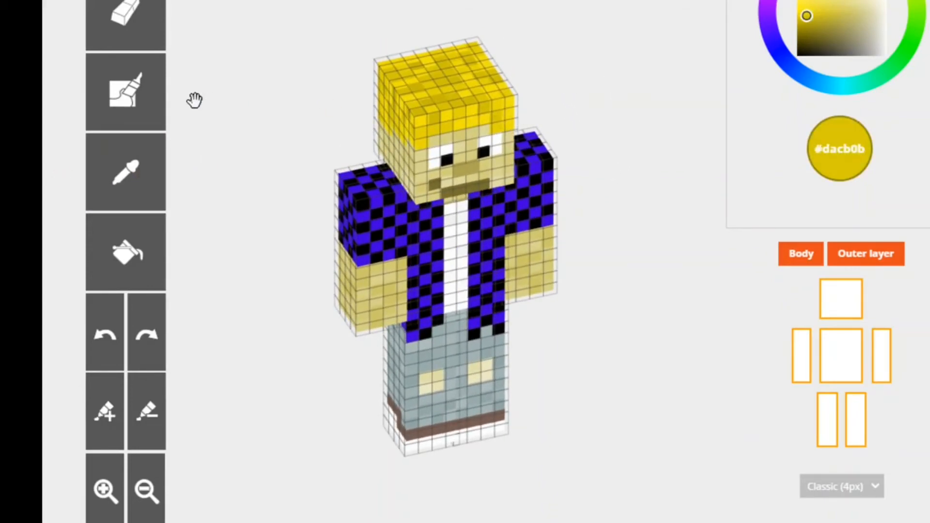
pyautogui.click(139, 108)
pyautogui.moveTo(583, 92); pyautogui.dragTo(563, 57)
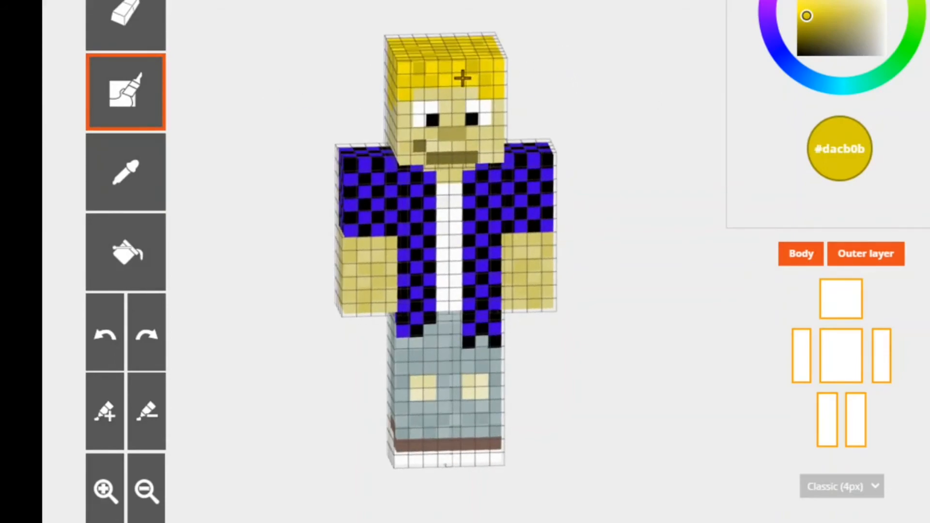
pyautogui.moveTo(461, 76)
pyautogui.mouseDown()
pyautogui.moveTo(484, 68)
pyautogui.moveTo(503, 83)
pyautogui.moveTo(499, 97)
pyautogui.moveTo(449, 62)
pyautogui.moveTo(436, 68)
pyautogui.moveTo(443, 72)
pyautogui.moveTo(409, 65)
pyautogui.moveTo(403, 86)
pyautogui.mouseUp()
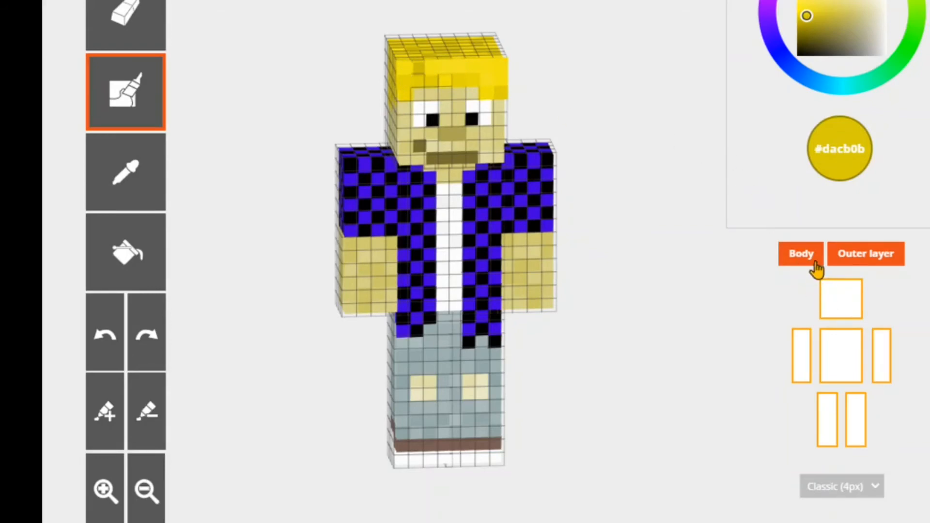
# - Hide the body and paint outer-layer hair patches in #dacb0b on top of the head
pyautogui.click(832, 258)
pyautogui.moveTo(668, 108)
pyautogui.mouseDown()
pyautogui.moveTo(662, 176)
pyautogui.moveTo(598, 218)
pyautogui.mouseUp()
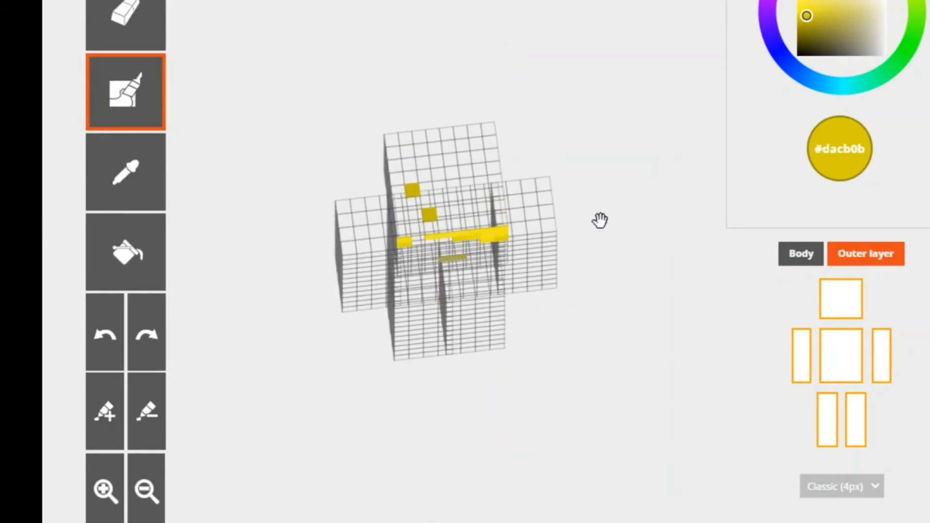
pyautogui.moveTo(429, 221)
pyautogui.mouseDown()
pyautogui.moveTo(454, 206)
pyautogui.moveTo(414, 177)
pyautogui.mouseUp()
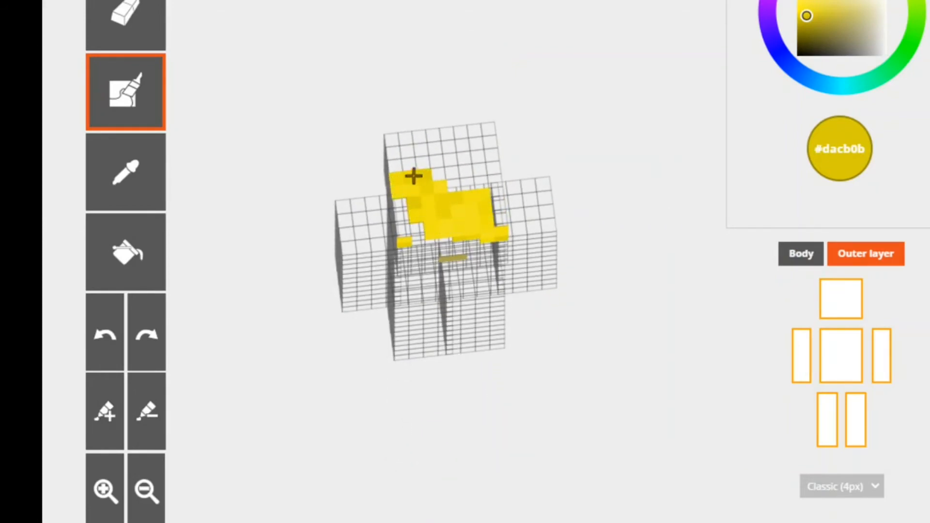
# - Show the body again and extend the outer-layer hair in #dacb0b around the side and back of the head
pyautogui.moveTo(581, 187); pyautogui.dragTo(652, 85)
pyautogui.click(807, 253)
pyautogui.moveTo(478, 87)
pyautogui.mouseDown()
pyautogui.moveTo(416, 91)
pyautogui.moveTo(444, 114)
pyautogui.mouseUp()
pyautogui.moveTo(630, 137); pyautogui.dragTo(509, 137)
pyautogui.moveTo(403, 73); pyautogui.dragTo(415, 66)
pyautogui.moveTo(644, 174); pyautogui.dragTo(494, 173)
pyautogui.moveTo(391, 94); pyautogui.dragTo(441, 109)
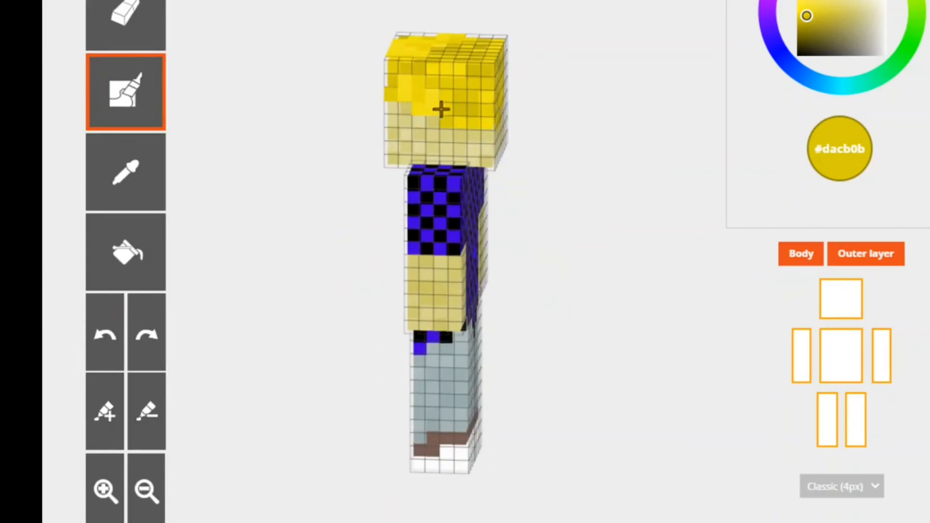
pyautogui.moveTo(586, 144); pyautogui.dragTo(547, 96)
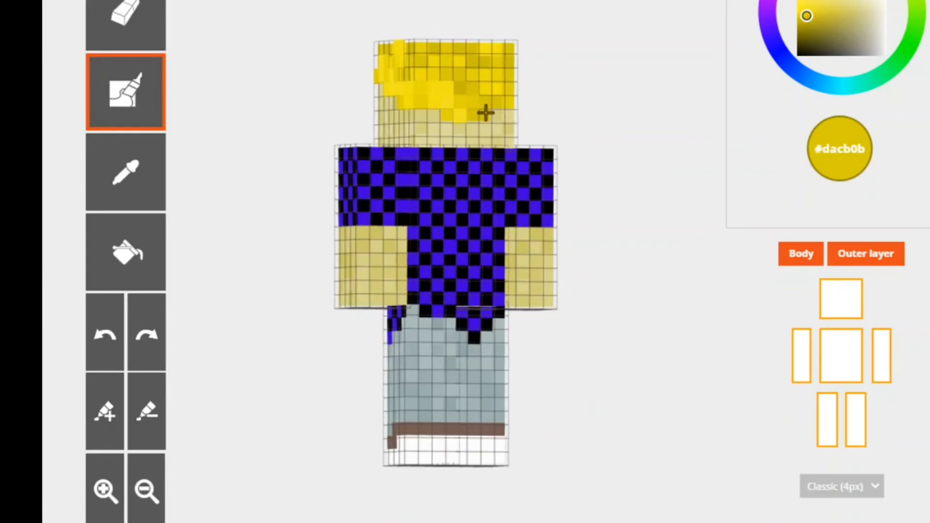
# - Hide the body and erase the stray outer-layer pixels on the torso
pyautogui.click(800, 249)
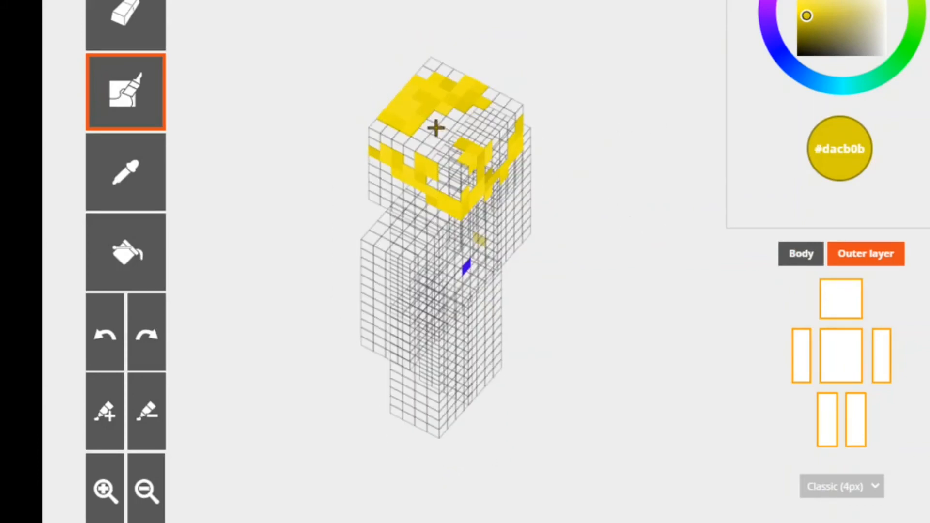
pyautogui.moveTo(558, 116)
pyautogui.mouseDown()
pyautogui.moveTo(663, 102)
pyautogui.moveTo(437, 151)
pyautogui.mouseUp()
pyautogui.click(127, 24)
pyautogui.click(416, 242)
pyautogui.moveTo(581, 286); pyautogui.dragTo(717, 228)
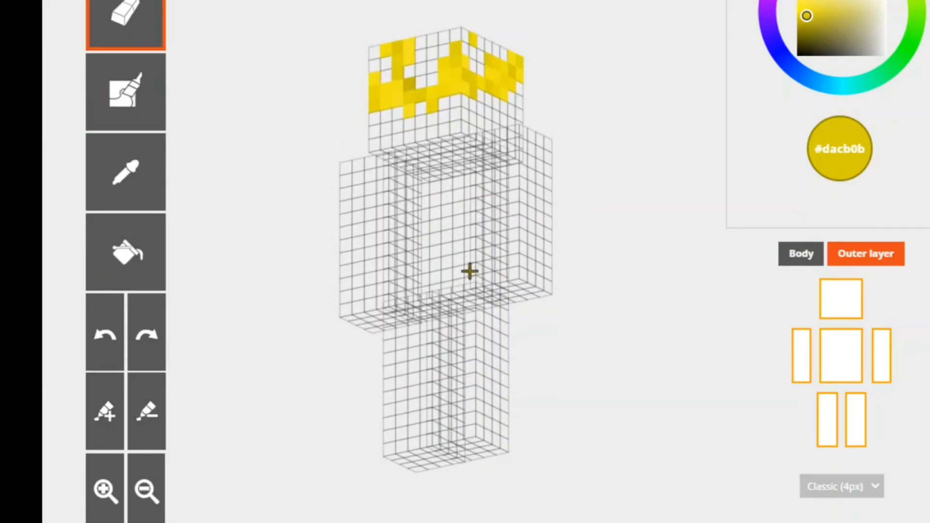
# - Touch up the outer-layer hair with Auto-tone while the body is hidden, and show the body again
pyautogui.click(126, 92)
pyautogui.moveTo(545, 145)
pyautogui.mouseDown()
pyautogui.moveTo(525, 225)
pyautogui.moveTo(554, 91)
pyautogui.moveTo(456, 63)
pyautogui.mouseUp()
pyautogui.click(882, 356)
pyautogui.click(841, 358)
pyautogui.click(882, 356)
pyautogui.moveTo(691, 286)
pyautogui.mouseDown()
pyautogui.moveTo(660, 325)
pyautogui.moveTo(494, 271)
pyautogui.mouseUp()
pyautogui.press('e')
pyautogui.click(841, 356)
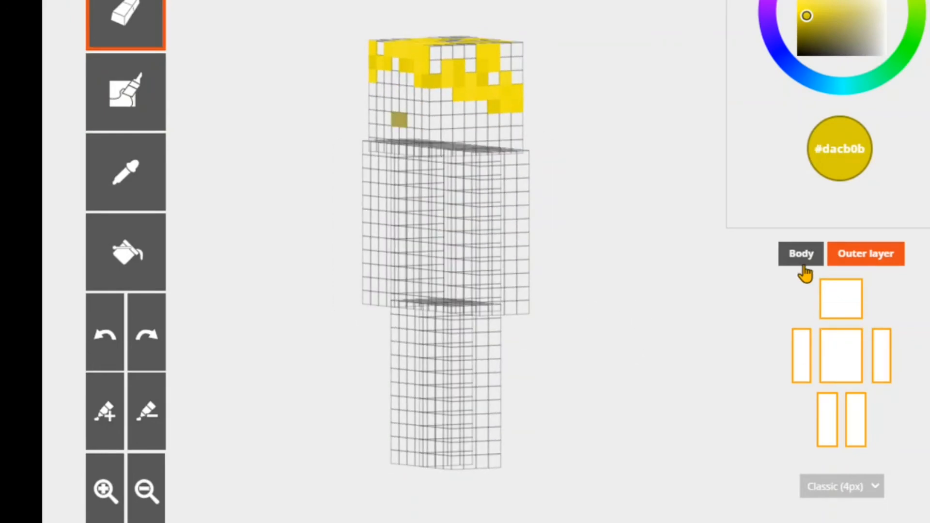
pyautogui.click(802, 255)
pyautogui.moveTo(612, 228); pyautogui.dragTo(750, 261)
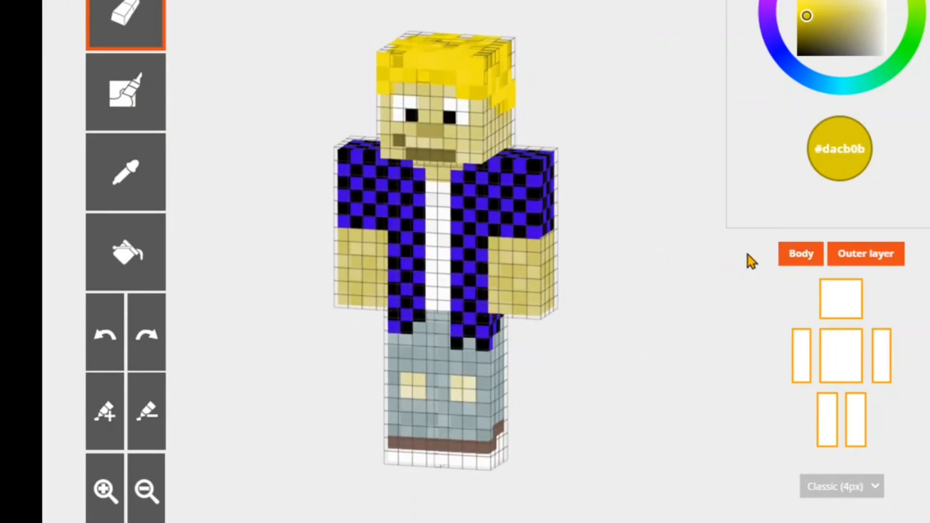
# - Hide and show the body to compare the outer layer alone with the complete skin from several angles
pyautogui.click(797, 255)
pyautogui.moveTo(648, 254)
pyautogui.mouseDown()
pyautogui.moveTo(444, 305)
pyautogui.moveTo(414, 240)
pyautogui.moveTo(566, 235)
pyautogui.moveTo(642, 286)
pyautogui.moveTo(630, 378)
pyautogui.moveTo(389, 342)
pyautogui.moveTo(293, 268)
pyautogui.moveTo(328, 213)
pyautogui.moveTo(584, 255)
pyautogui.moveTo(655, 248)
pyautogui.mouseUp()
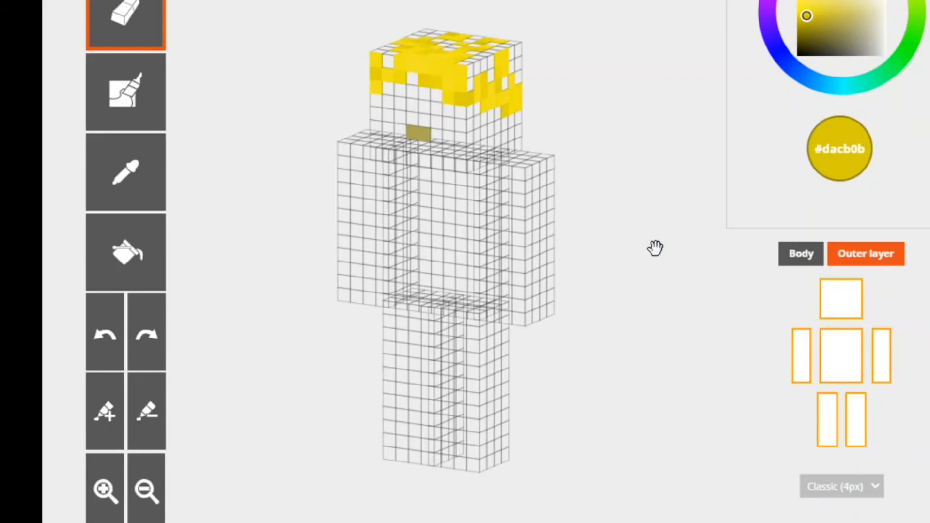
pyautogui.click(813, 264)
pyautogui.moveTo(657, 156); pyautogui.dragTo(635, 127)
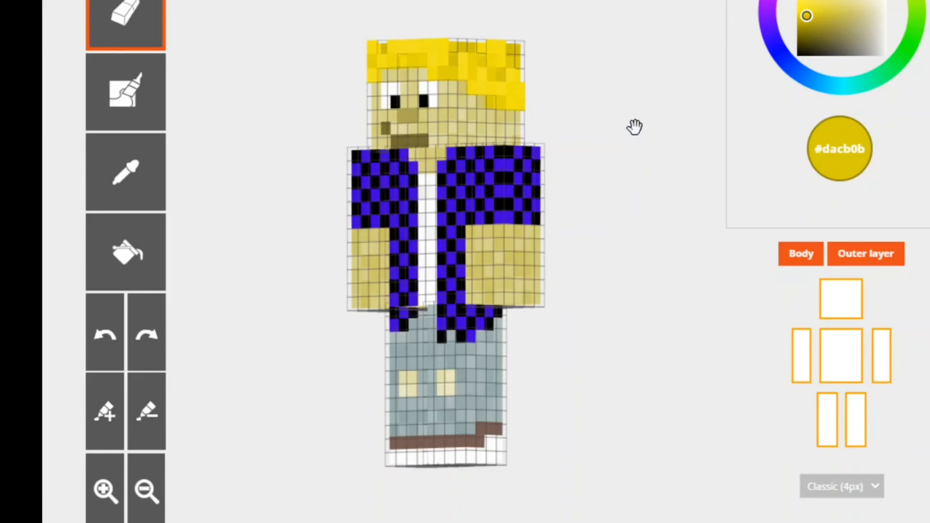
pyautogui.moveTo(656, 202); pyautogui.dragTo(703, 200)
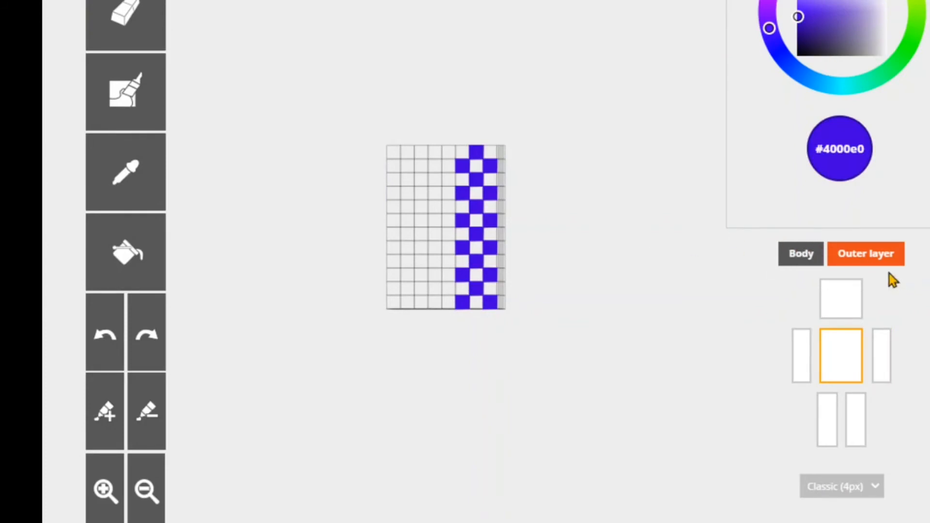
# - Hide the body, erase several blue check pixels from the torso's outer layer, and show the body again
pyautogui.click(805, 255)
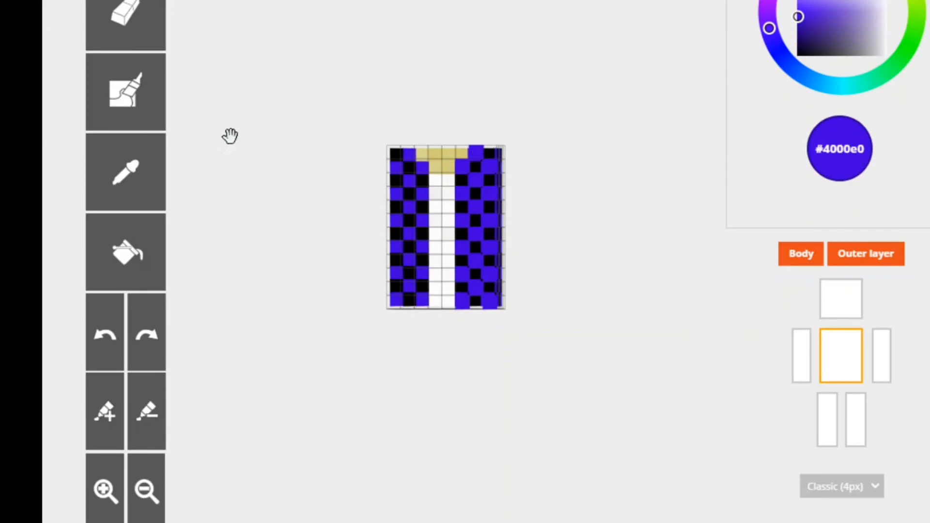
pyautogui.click(161, 30)
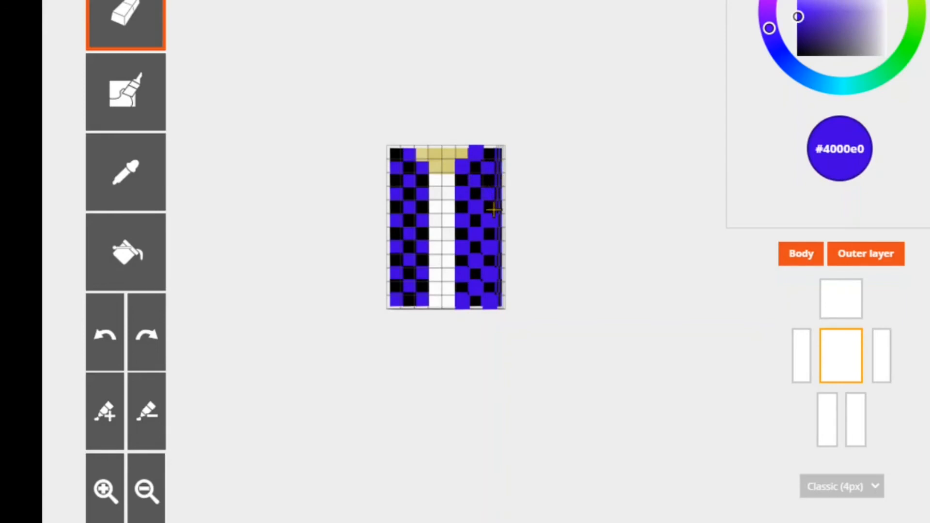
pyautogui.click(860, 255)
pyautogui.click(860, 256)
pyautogui.click(814, 262)
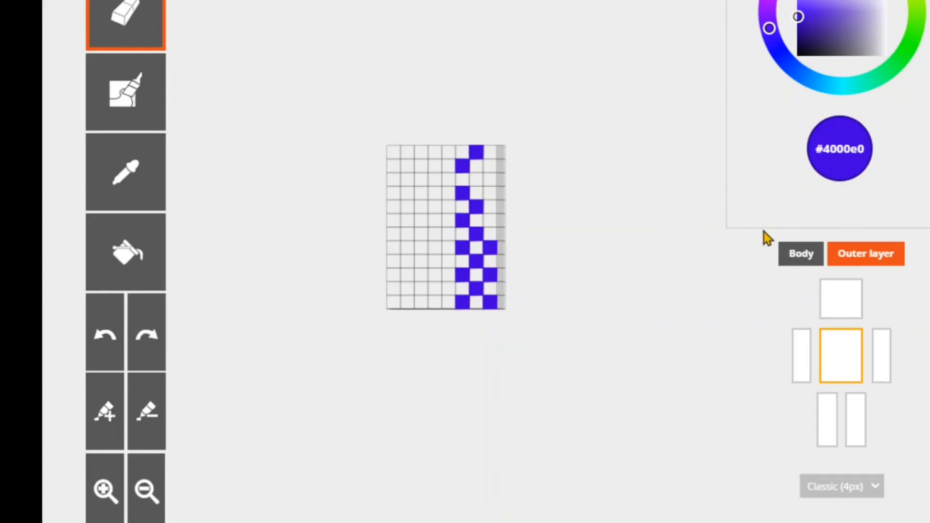
pyautogui.click(793, 253)
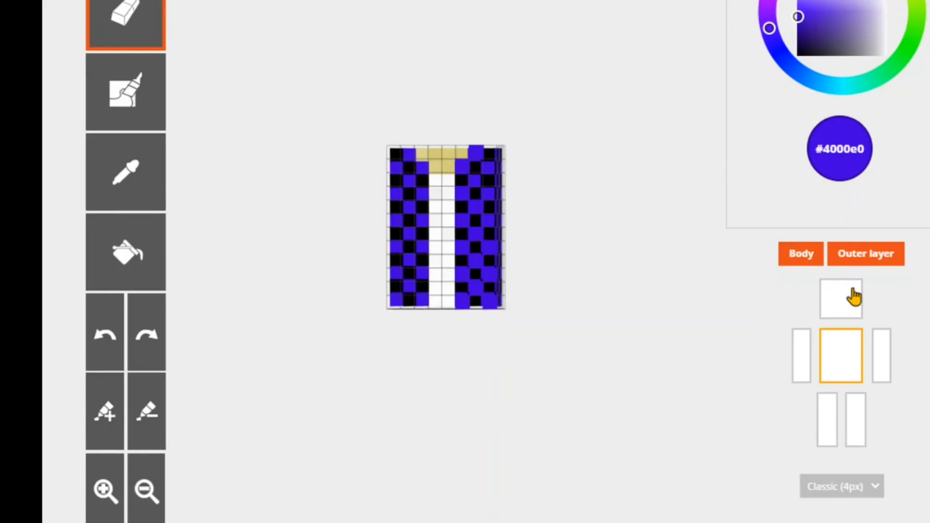
# - Show the head, both arms and both legs alongside the torso
pyautogui.click(841, 308)
pyautogui.click(880, 356)
pyautogui.click(802, 361)
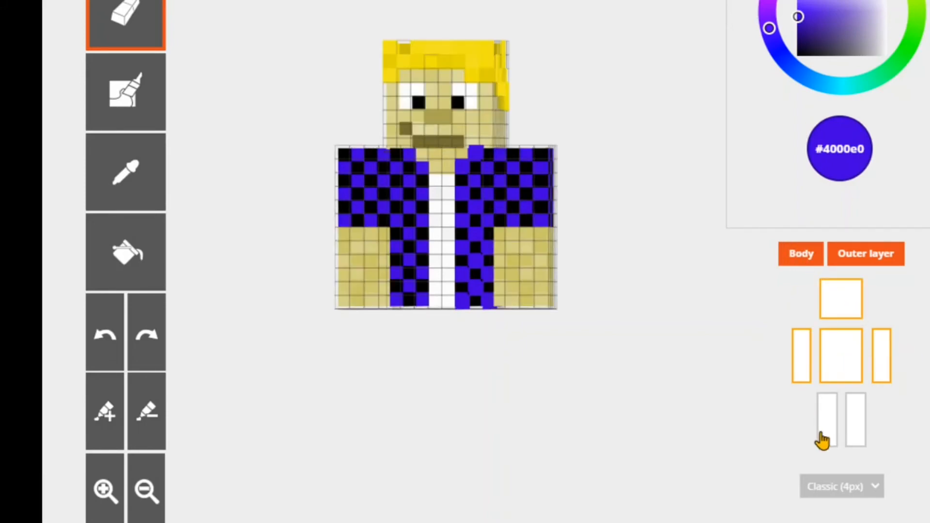
pyautogui.click(827, 419)
pyautogui.click(862, 414)
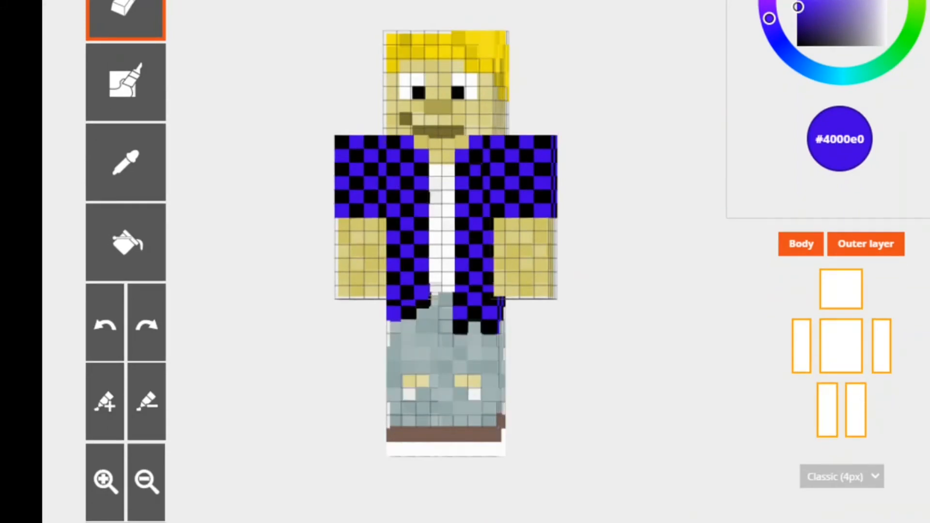
# - Undo the last three edits and view the skin from the front
pyautogui.moveTo(629, 187)
pyautogui.mouseDown()
pyautogui.moveTo(654, 229)
pyautogui.moveTo(626, 228)
pyautogui.moveTo(615, 179)
pyautogui.moveTo(642, 189)
pyautogui.moveTo(656, 301)
pyautogui.moveTo(541, 345)
pyautogui.moveTo(444, 208)
pyautogui.moveTo(631, 189)
pyautogui.mouseUp()
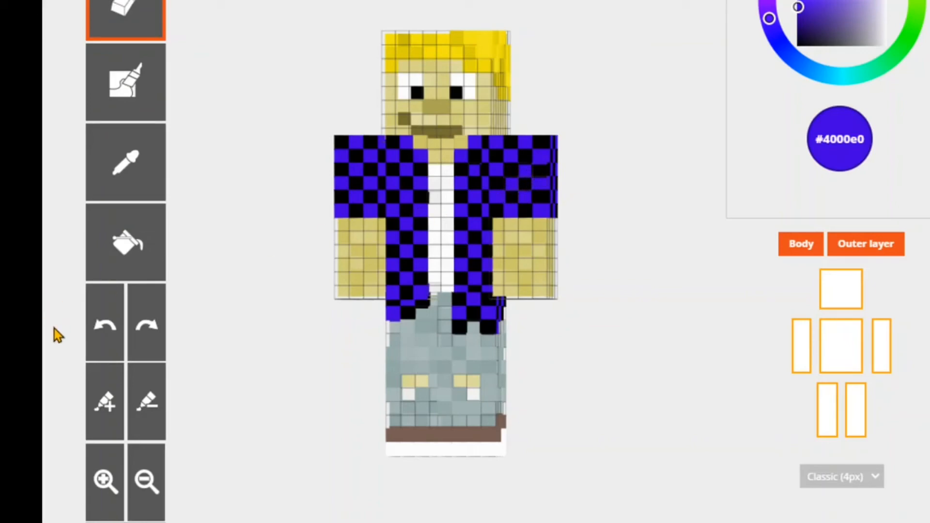
pyautogui.click(118, 334)
pyautogui.click(118, 334)
pyautogui.click(118, 335)
pyautogui.moveTo(687, 250); pyautogui.dragTo(653, 180)
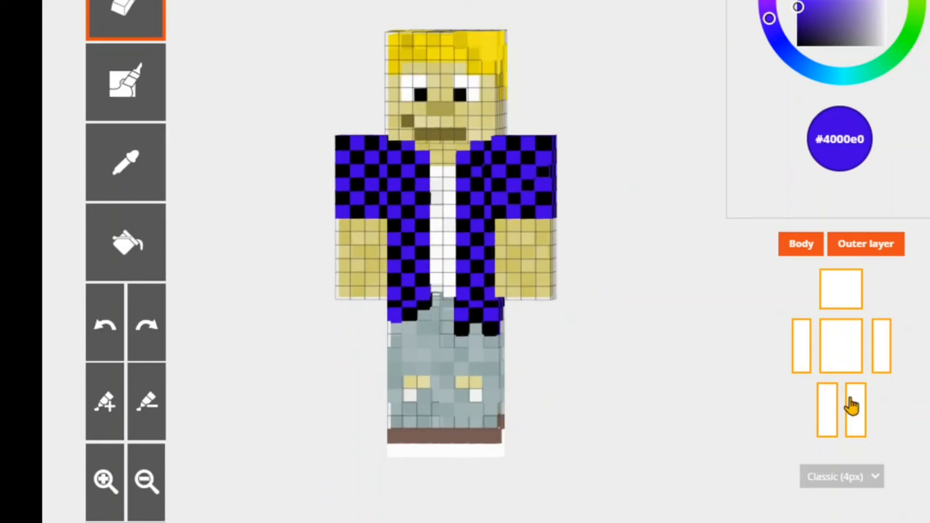
# - Hide and restore the torso, the body and the outer layer one after another to compare what each contains
pyautogui.click(827, 349)
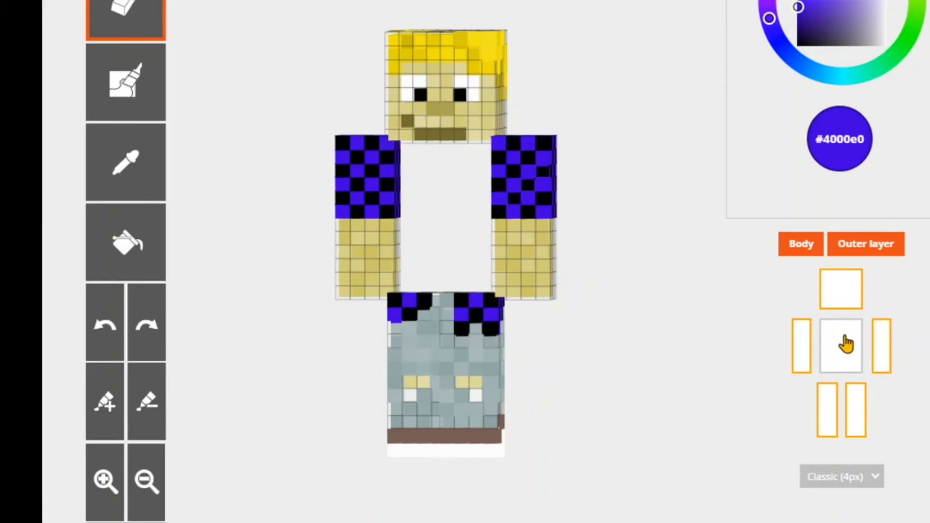
pyautogui.click(844, 344)
pyautogui.click(801, 245)
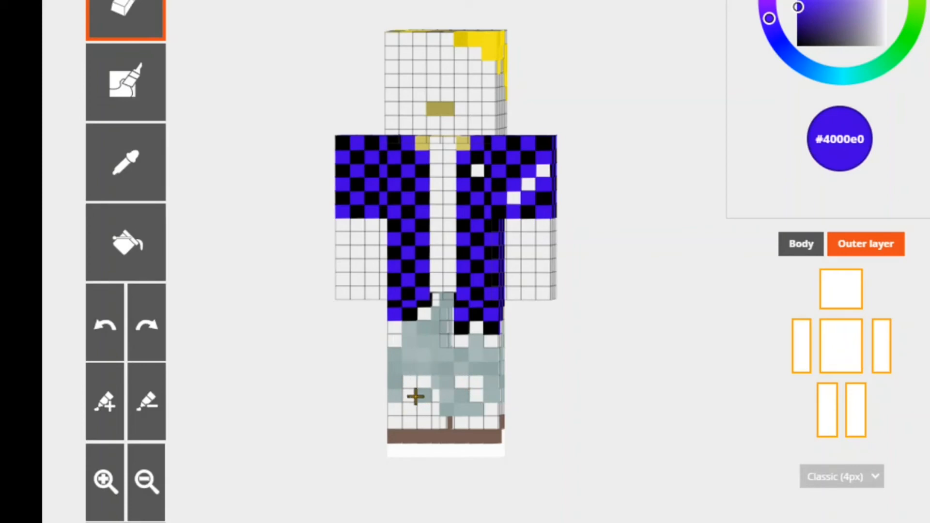
pyautogui.click(812, 245)
pyautogui.click(848, 245)
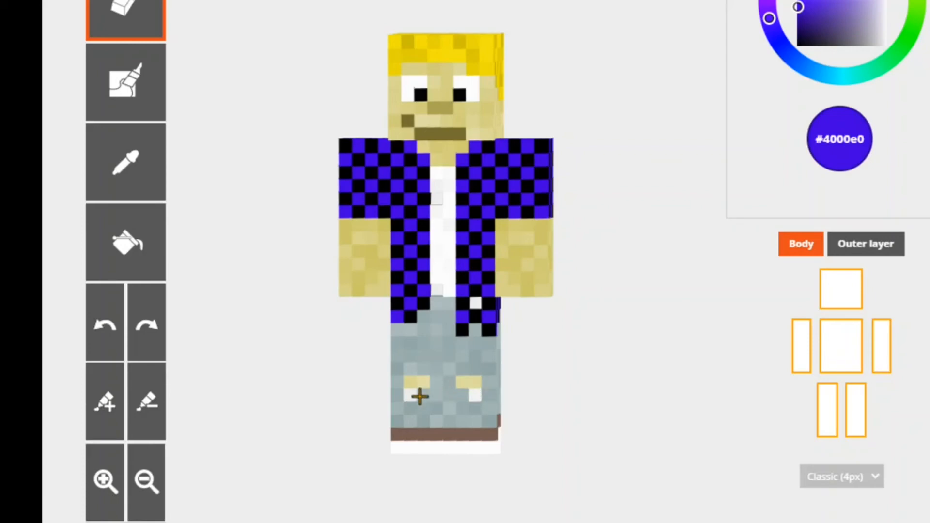
pyautogui.click(894, 247)
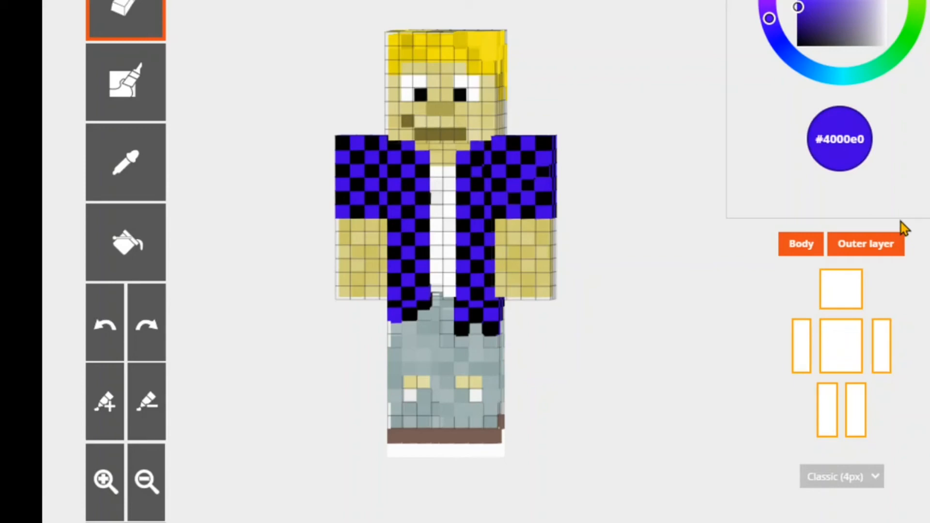
# - Switch the outer layer off and on repeatedly to compare the blond skin with and without it
pyautogui.tripleClick(892, 246)
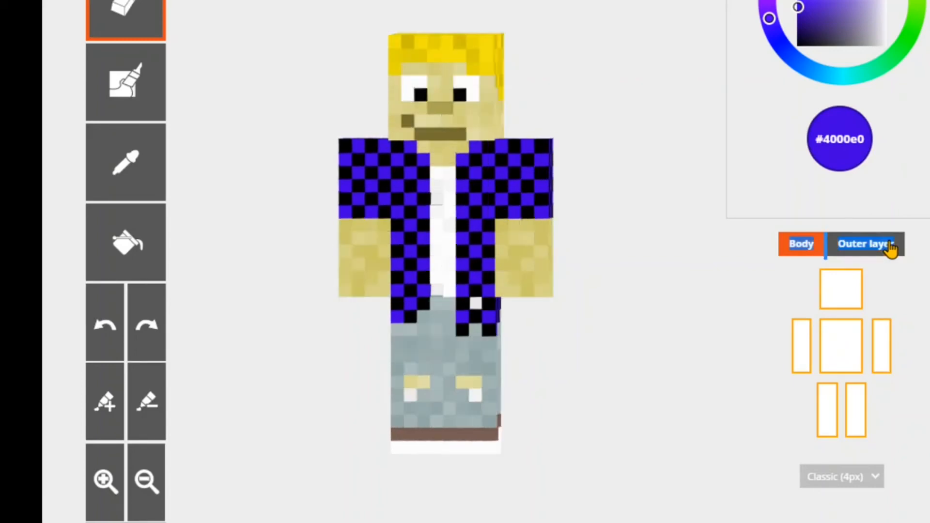
pyautogui.click(892, 247)
pyautogui.click(892, 246)
pyautogui.click(892, 246)
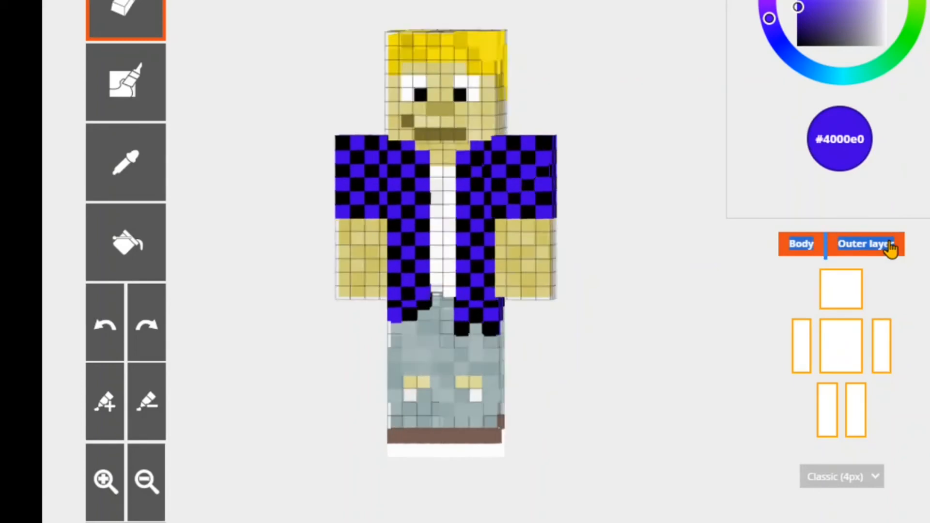
pyautogui.click(892, 246)
pyautogui.click(891, 247)
pyautogui.click(892, 247)
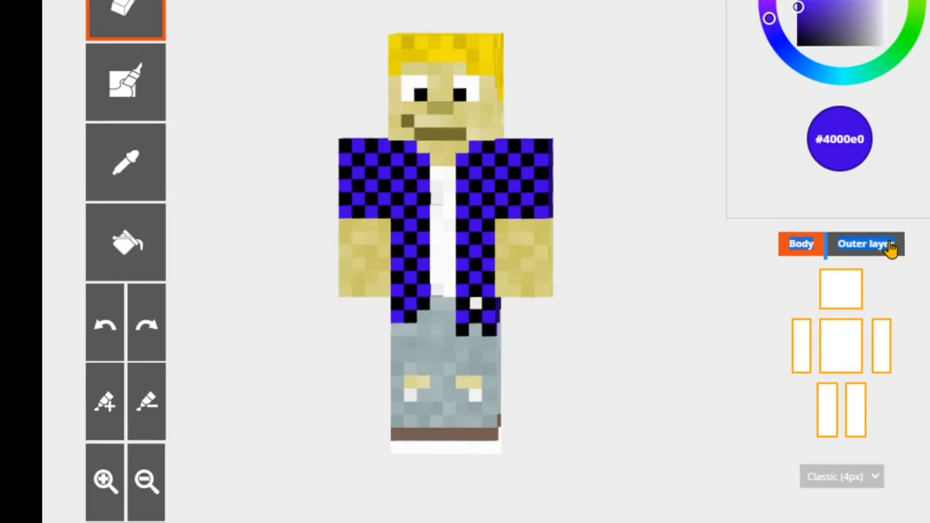
pyautogui.click(891, 247)
pyautogui.click(892, 246)
pyautogui.click(892, 247)
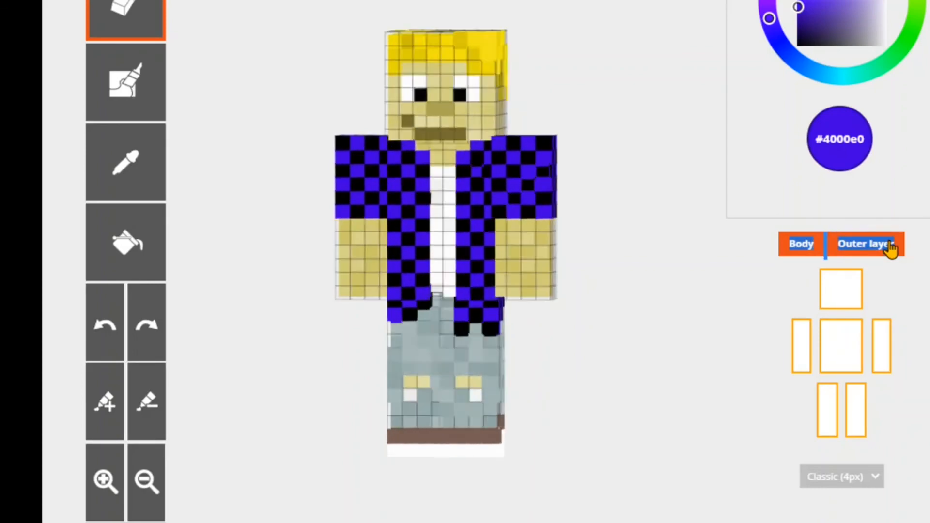
pyautogui.click(892, 246)
pyautogui.doubleClick(891, 246)
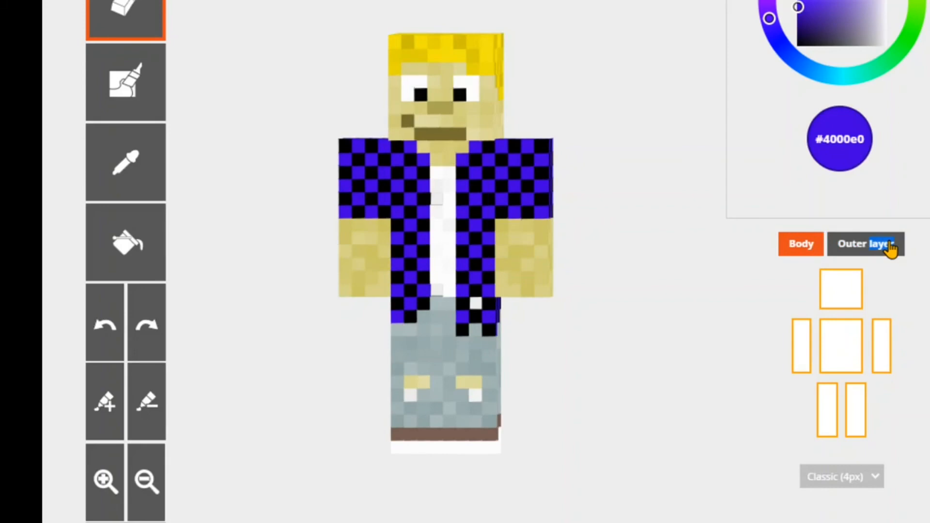
pyautogui.click(892, 247)
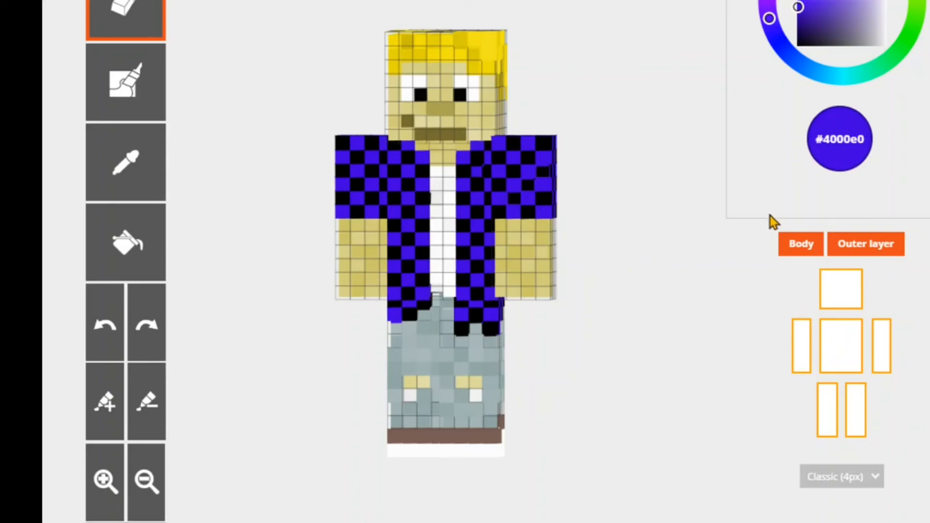
pyautogui.click(887, 244)
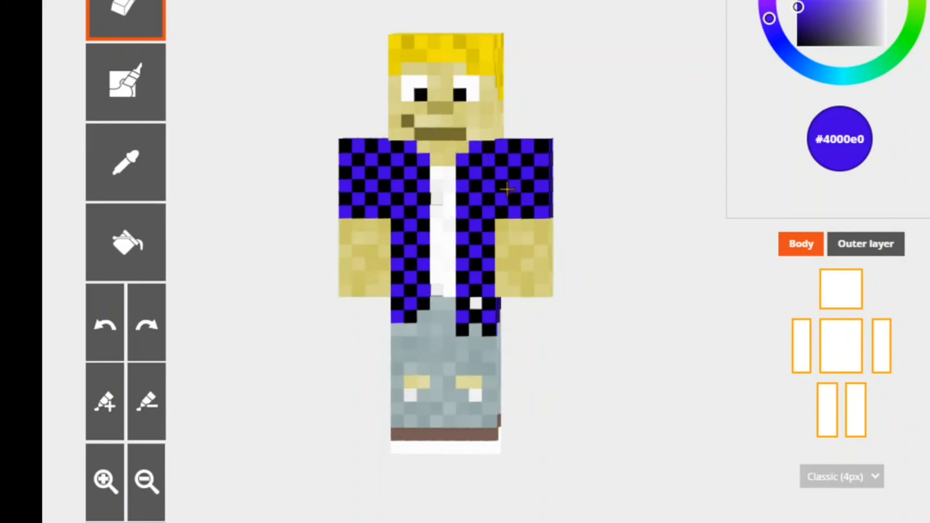
pyautogui.click(864, 247)
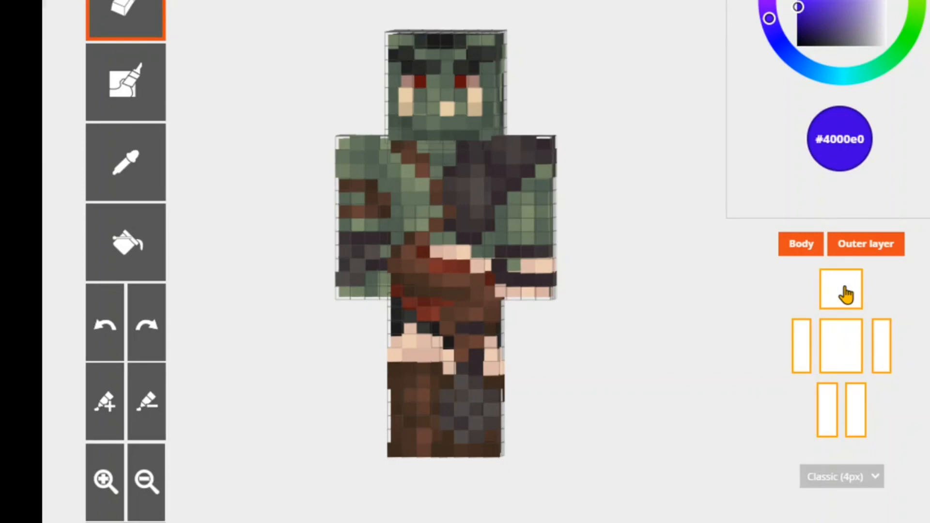
# - Hide the outer layer of the green orc skin to view its body alone
pyautogui.click(852, 247)
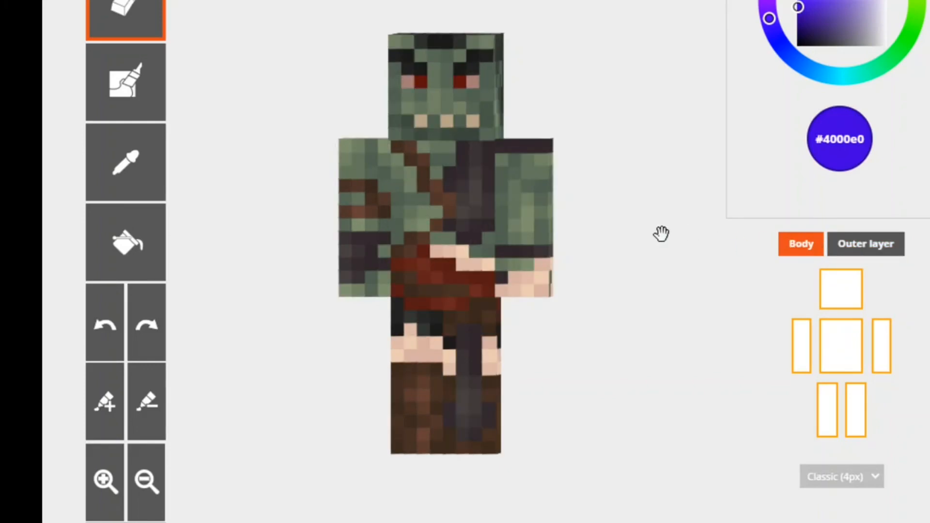
# - Show the orc skin's outer layer and hide its body to inspect the outer-layer details alone from several sides
pyautogui.moveTo(654, 225); pyautogui.dragTo(556, 310)
pyautogui.moveTo(542, 218); pyautogui.dragTo(657, 214)
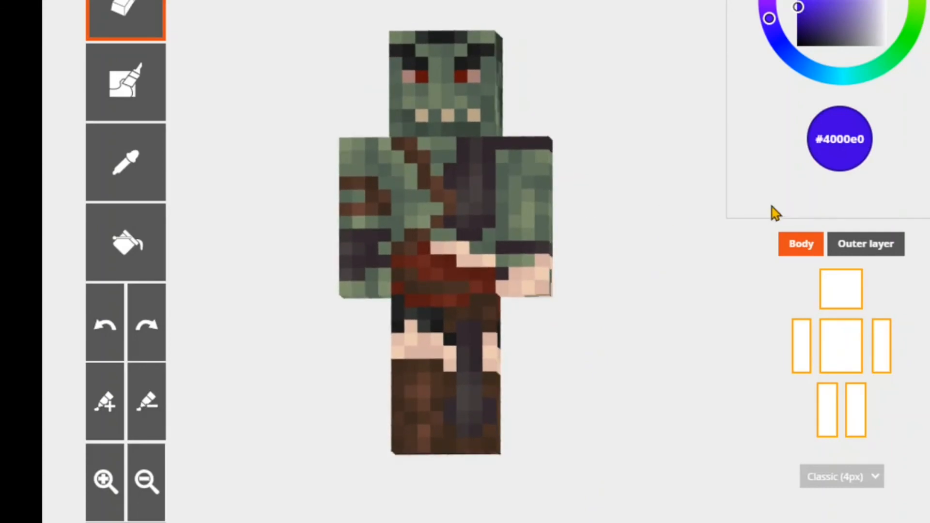
pyautogui.click(883, 252)
pyautogui.click(801, 245)
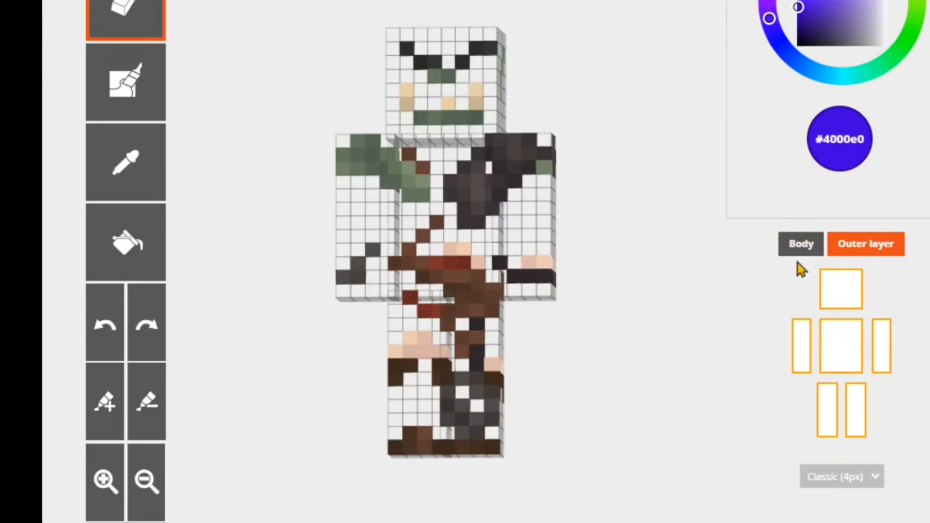
pyautogui.moveTo(633, 158); pyautogui.dragTo(418, 285)
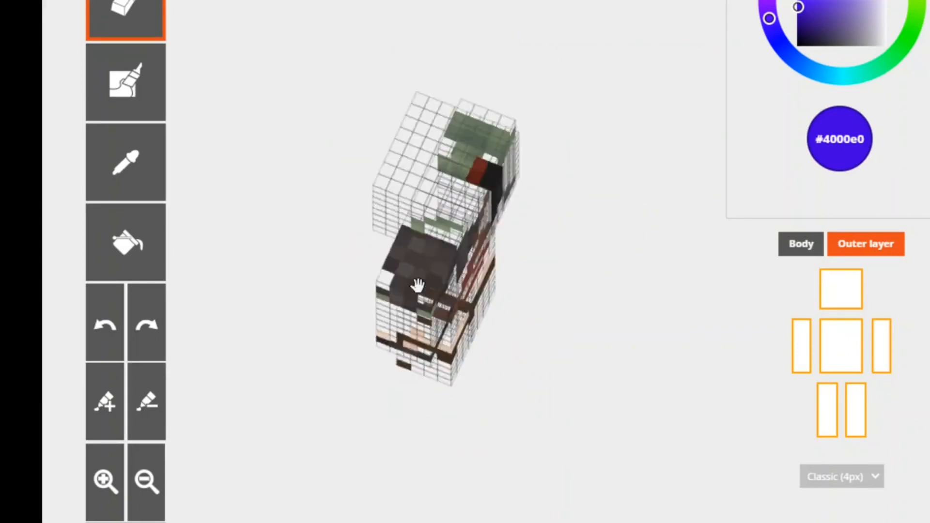
pyautogui.moveTo(572, 154); pyautogui.dragTo(348, 150)
pyautogui.moveTo(457, 170); pyautogui.dragTo(649, 151)
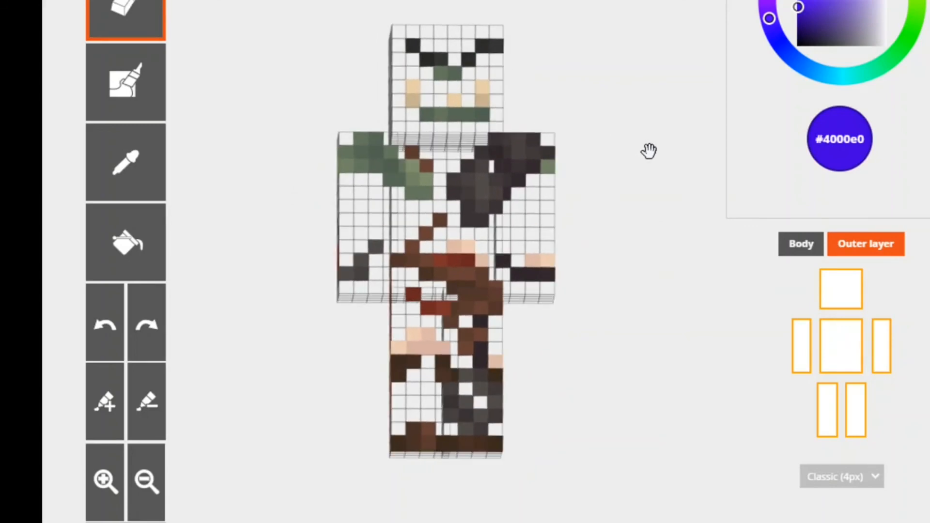
# - Switch back to the orc skin's body without the outer layer and inspect its shading from several angles
pyautogui.click(801, 243)
pyautogui.moveTo(604, 182); pyautogui.dragTo(460, 274)
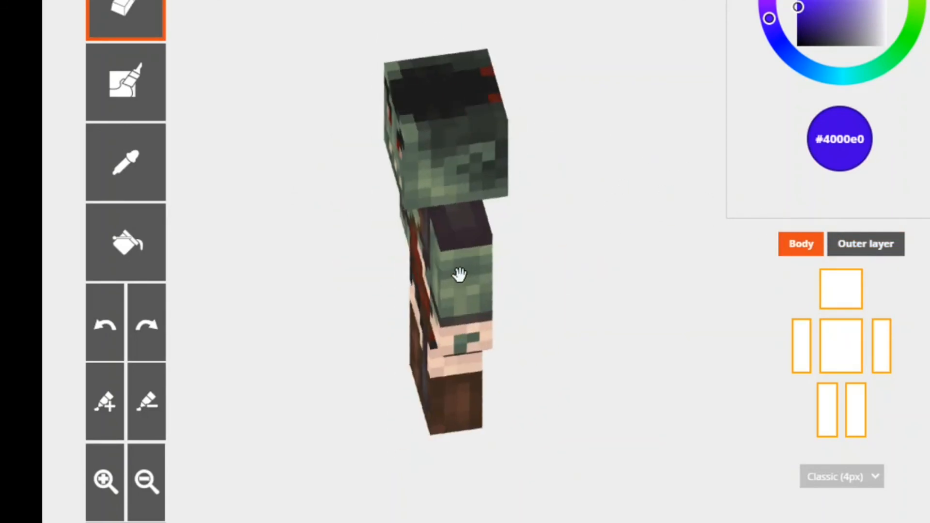
pyautogui.moveTo(564, 200); pyautogui.dragTo(586, 201)
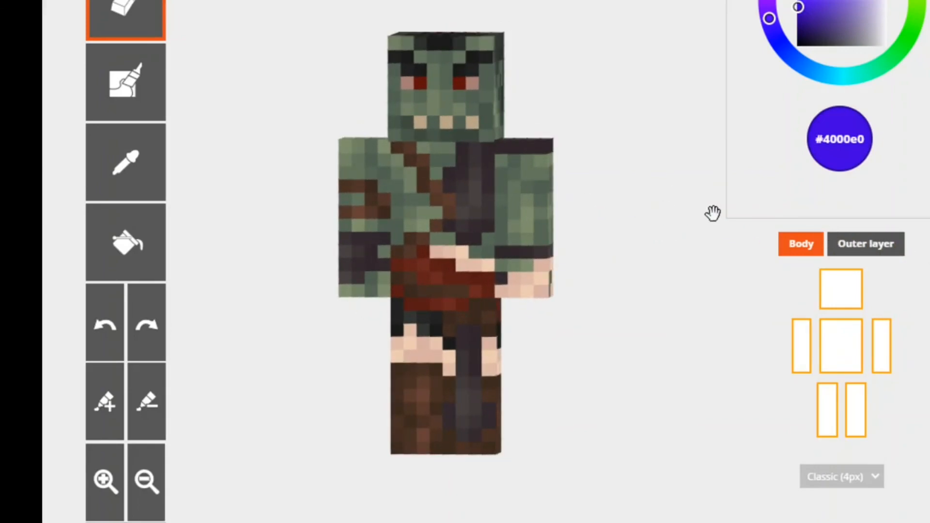
pyautogui.moveTo(669, 190); pyautogui.dragTo(651, 208)
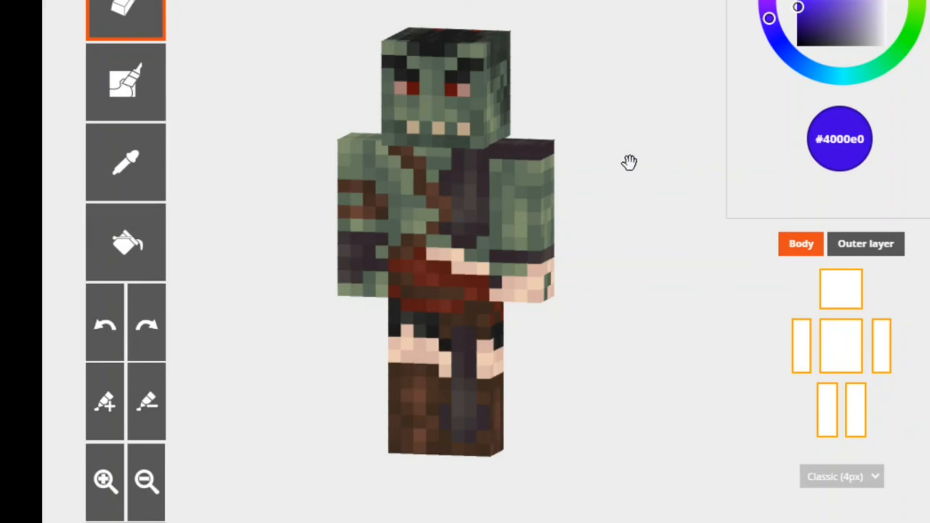
pyautogui.moveTo(630, 162); pyautogui.dragTo(751, 183)
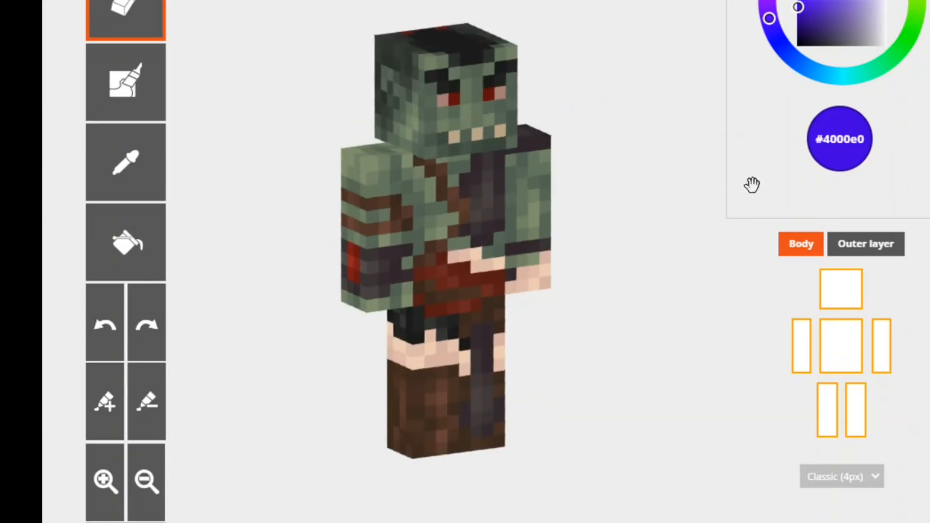
# - Show the outer layer together with the body and inspect the complete orc skin from the back and front
pyautogui.click(887, 250)
pyautogui.moveTo(611, 180); pyautogui.dragTo(297, 152)
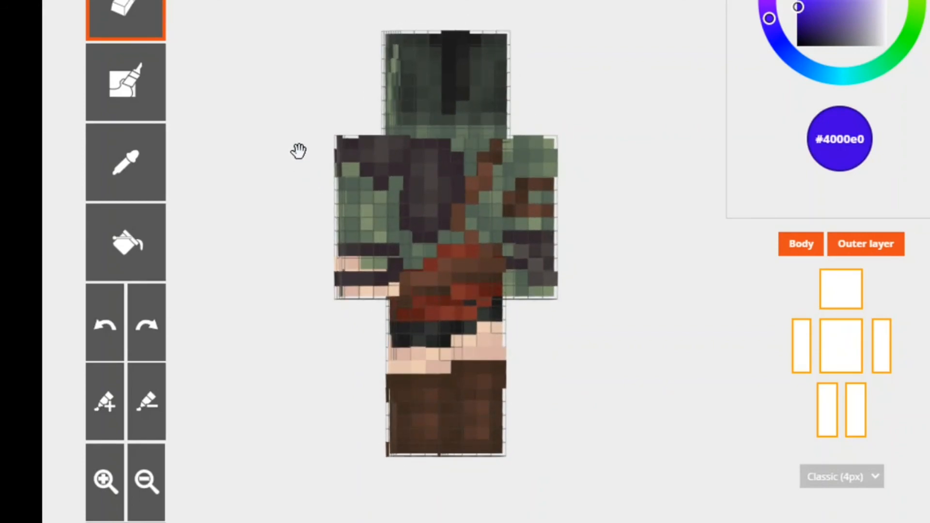
pyautogui.moveTo(298, 151); pyautogui.dragTo(570, 154)
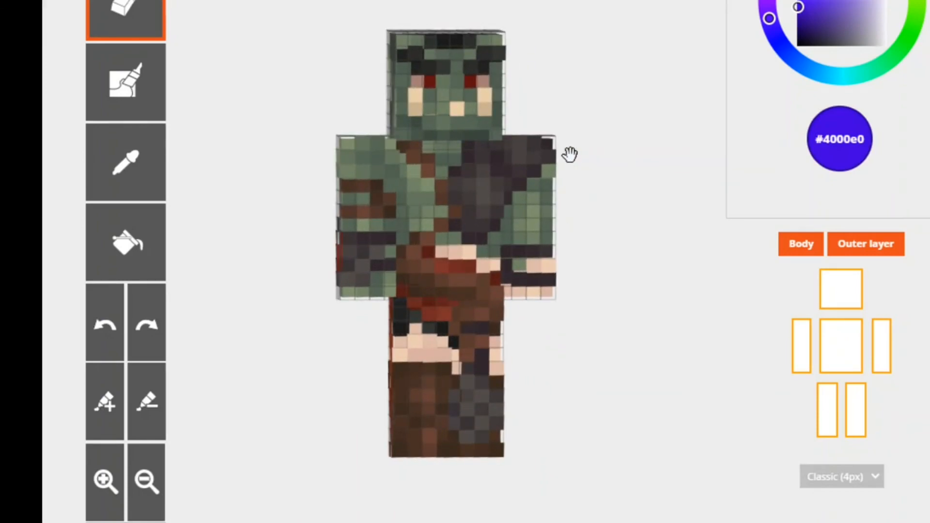